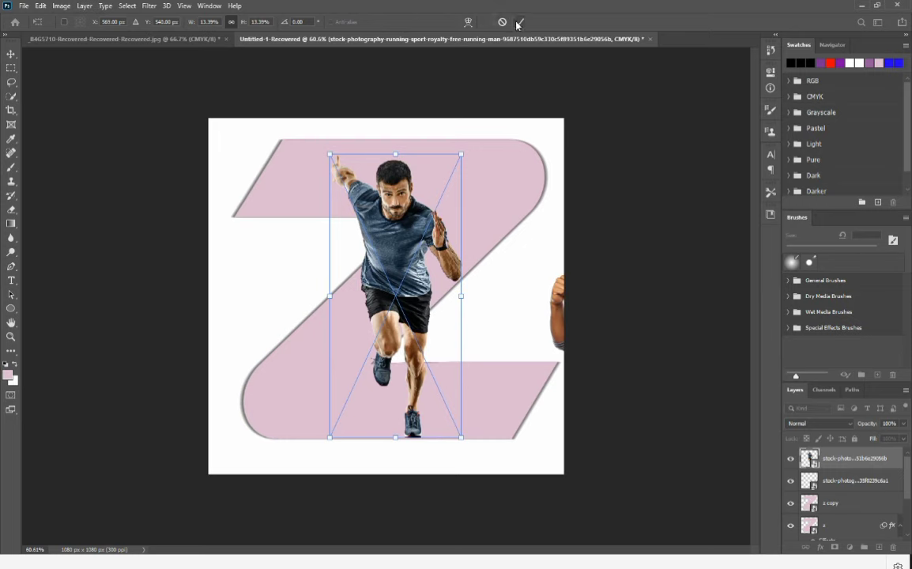
# Commit the running man's placement at 13.39% scale and shift him slightly up and to the left over the Z.
pyautogui.click(519, 22)
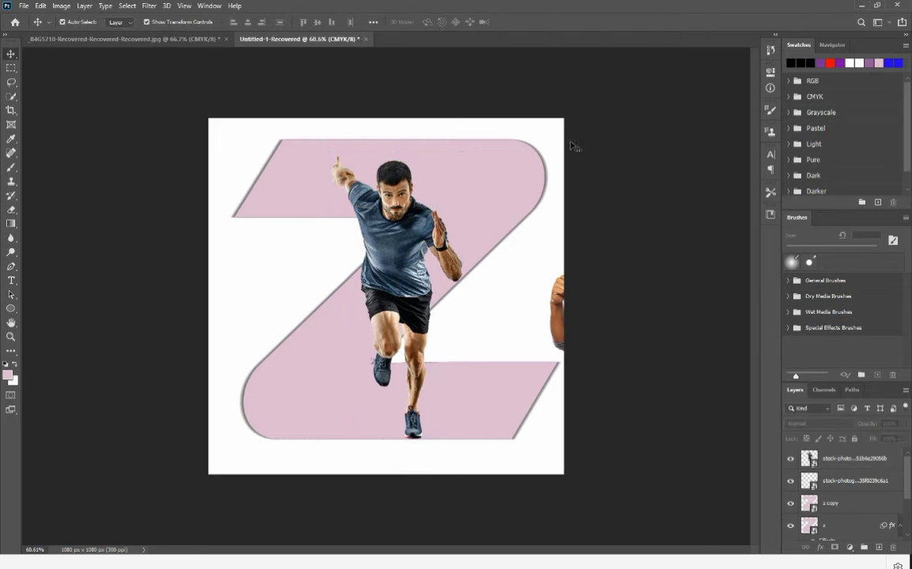
pyautogui.click(413, 234)
pyautogui.moveTo(409, 244); pyautogui.dragTo(405, 238)
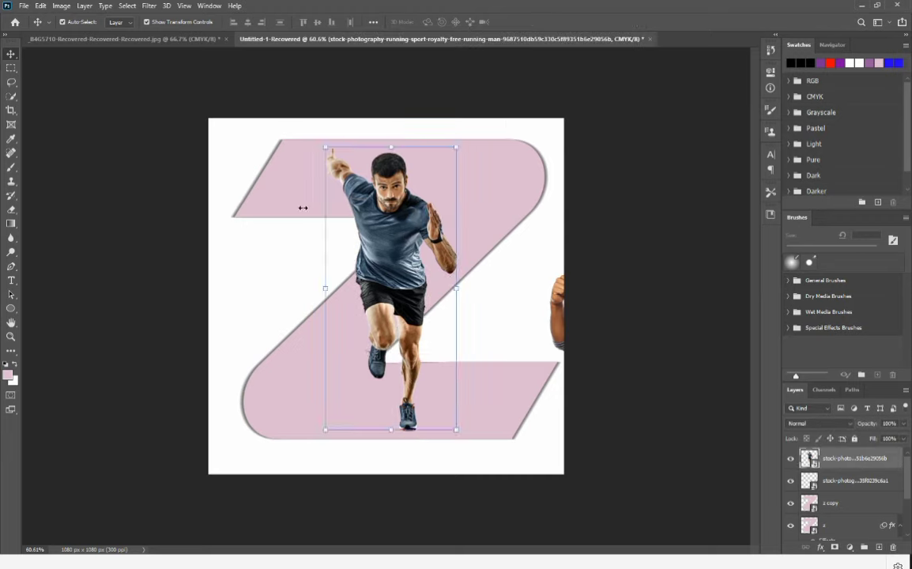
pyautogui.click(60, 7)
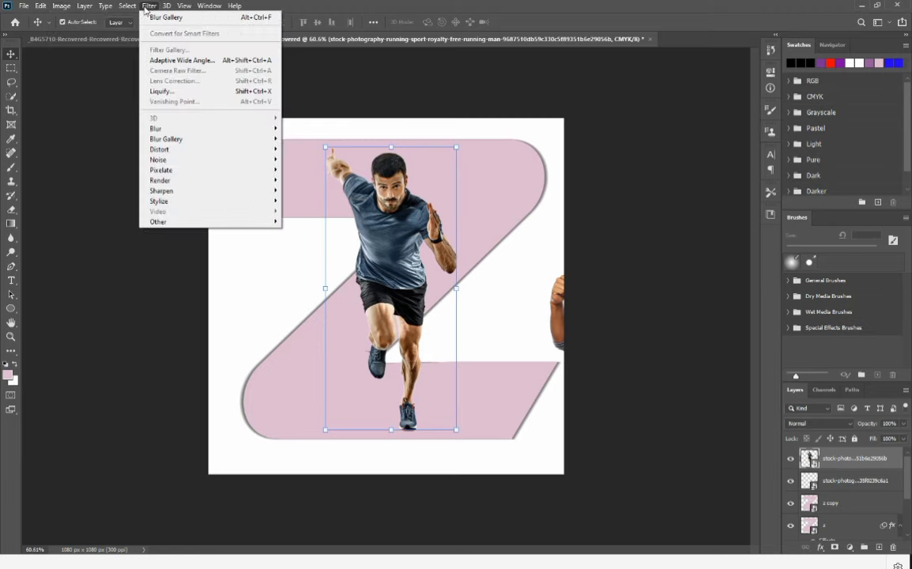
pyautogui.click(149, 6)
pyautogui.click(149, 6)
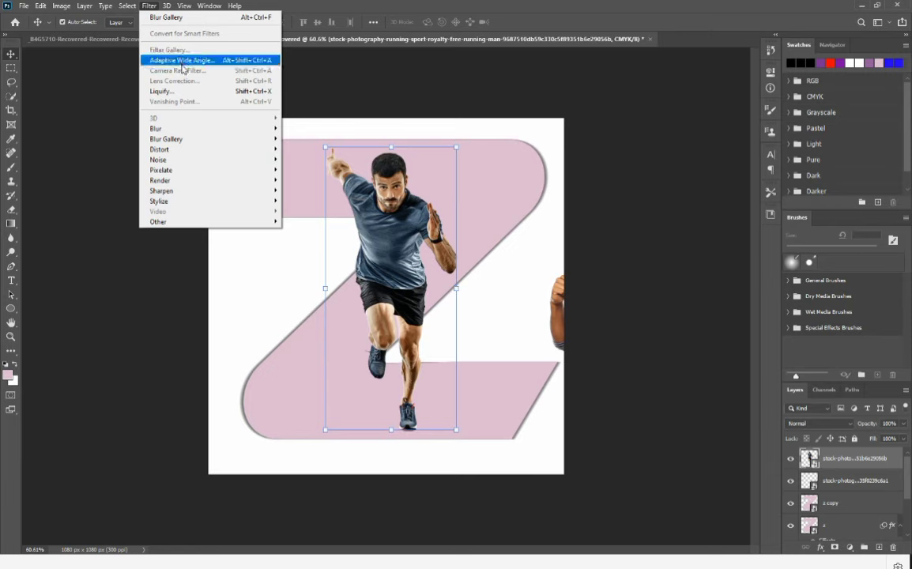
pyautogui.click(719, 483)
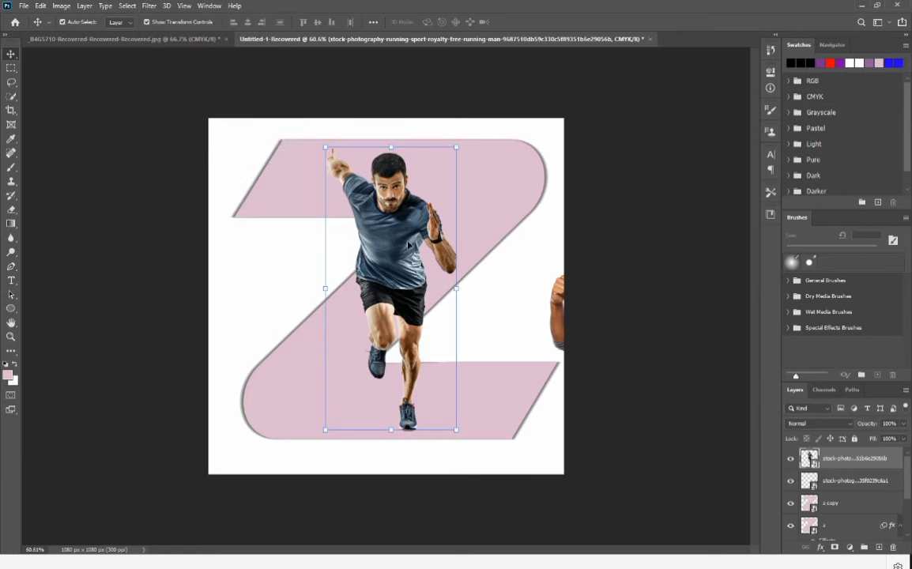
pyautogui.click(149, 6)
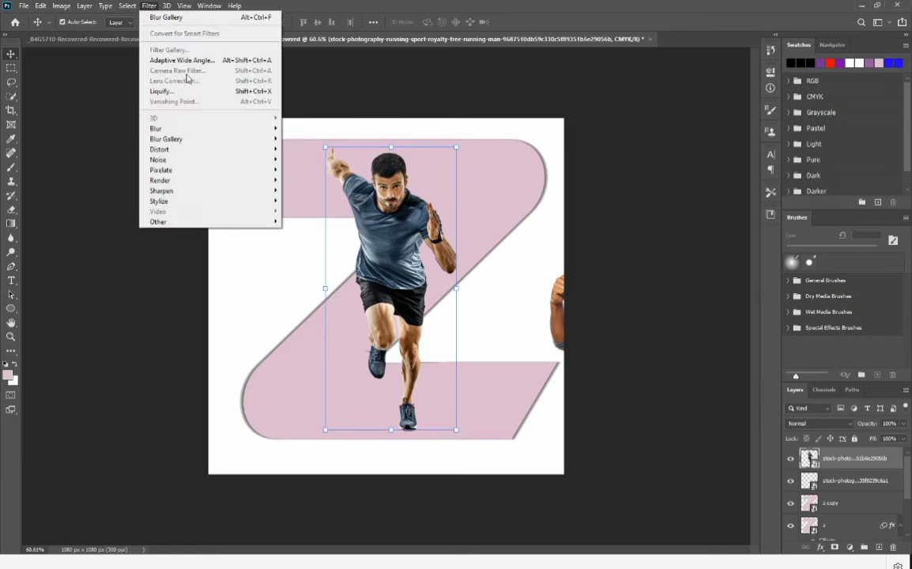
pyautogui.click(606, 207)
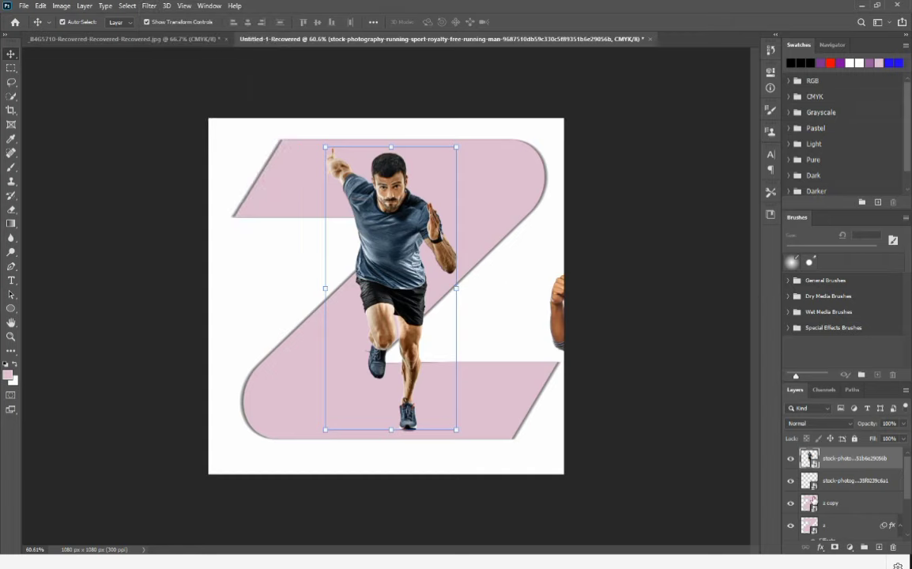
# Create a new smart object via copy from the running man layer.
pyautogui.rightClick(848, 465)
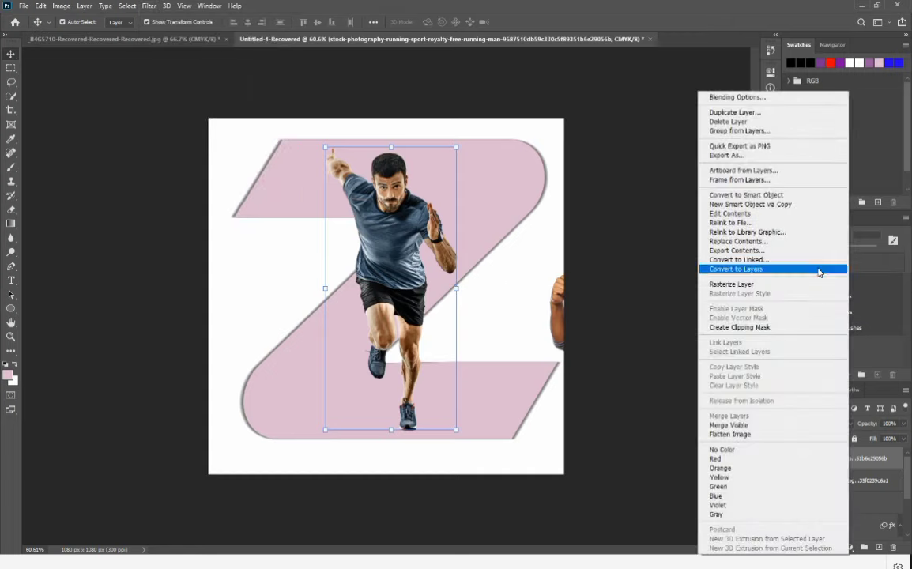
pyautogui.click(800, 206)
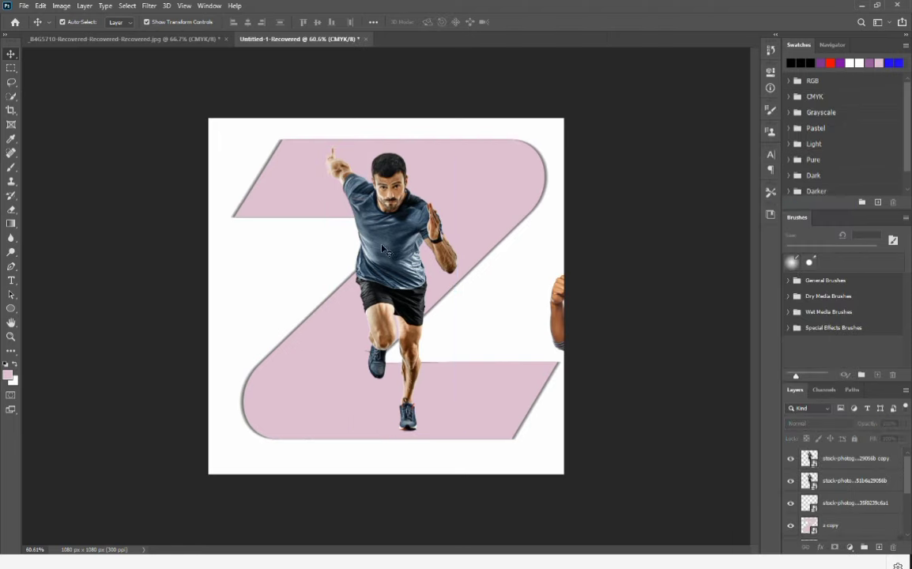
# Apply a Brightness/Contrast adjustment to the copied running man with brightness 24 and contrast 12.
pyautogui.click(148, 5)
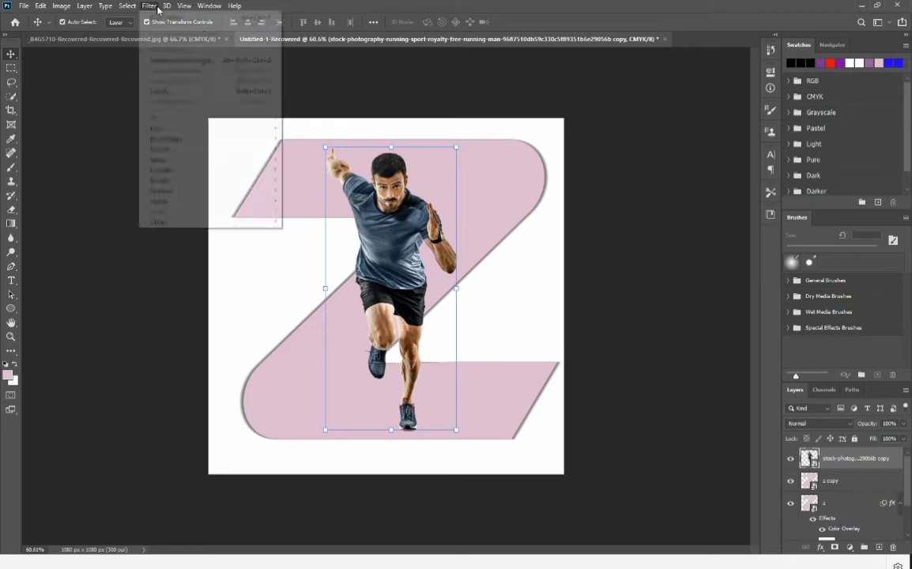
pyautogui.moveTo(135, 7)
pyautogui.moveTo(63, 8)
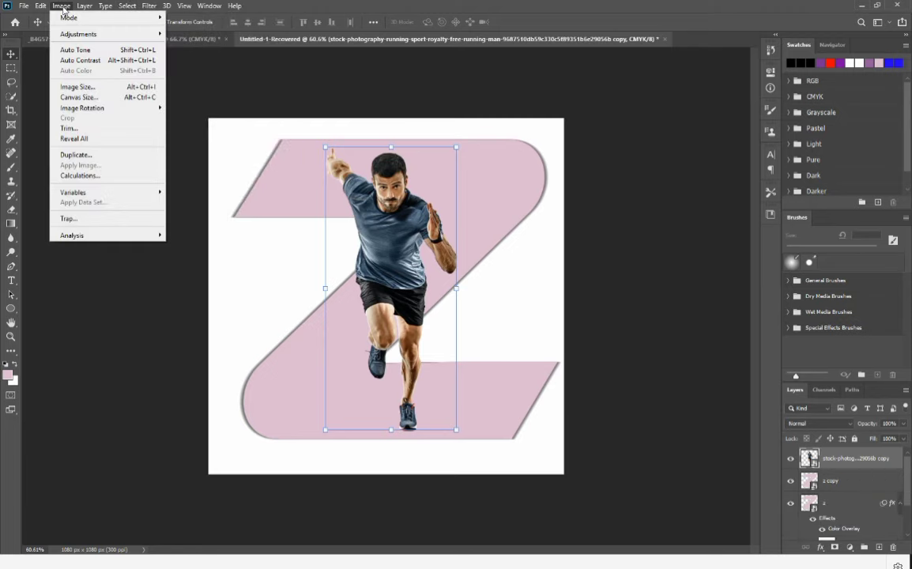
pyautogui.moveTo(81, 34)
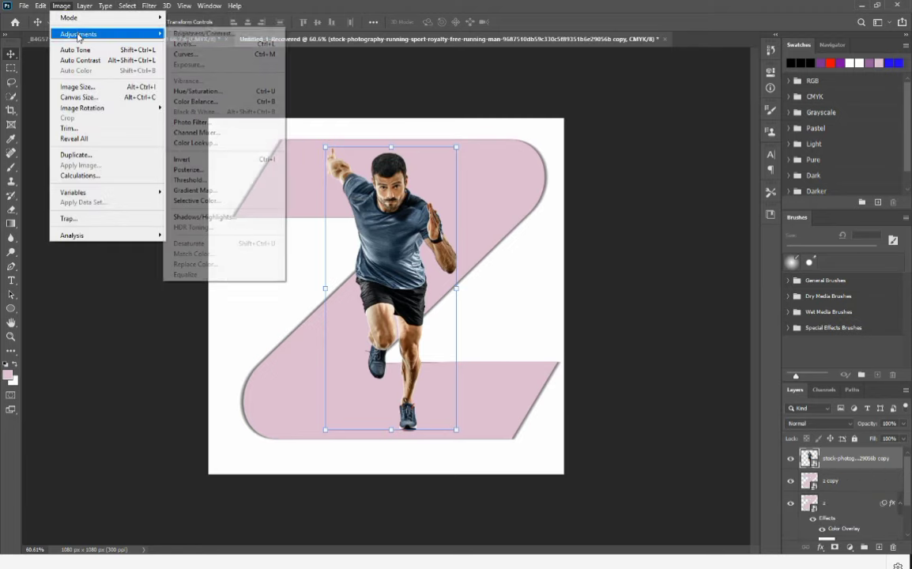
pyautogui.click(236, 34)
pyautogui.moveTo(459, 137); pyautogui.dragTo(616, 136)
pyautogui.moveTo(586, 168); pyautogui.dragTo(590, 194)
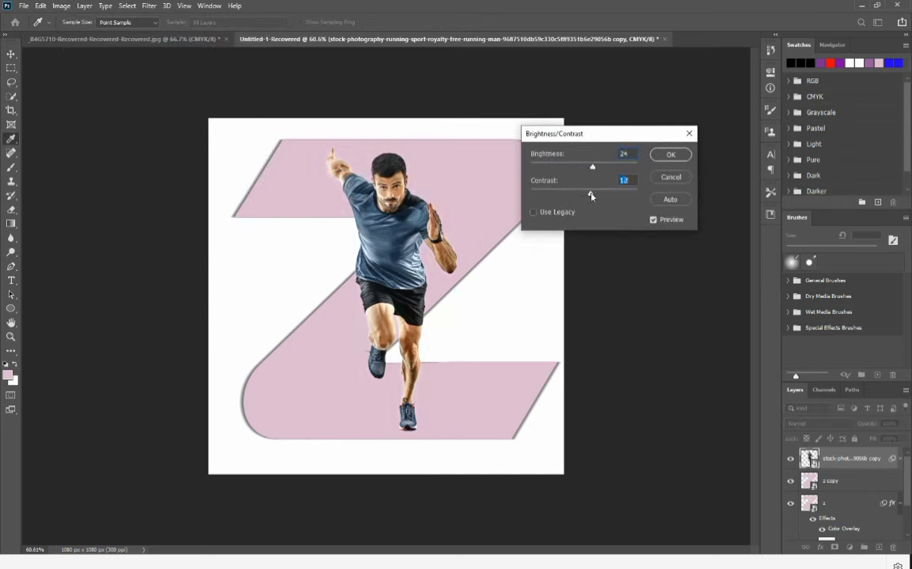
pyautogui.click(666, 157)
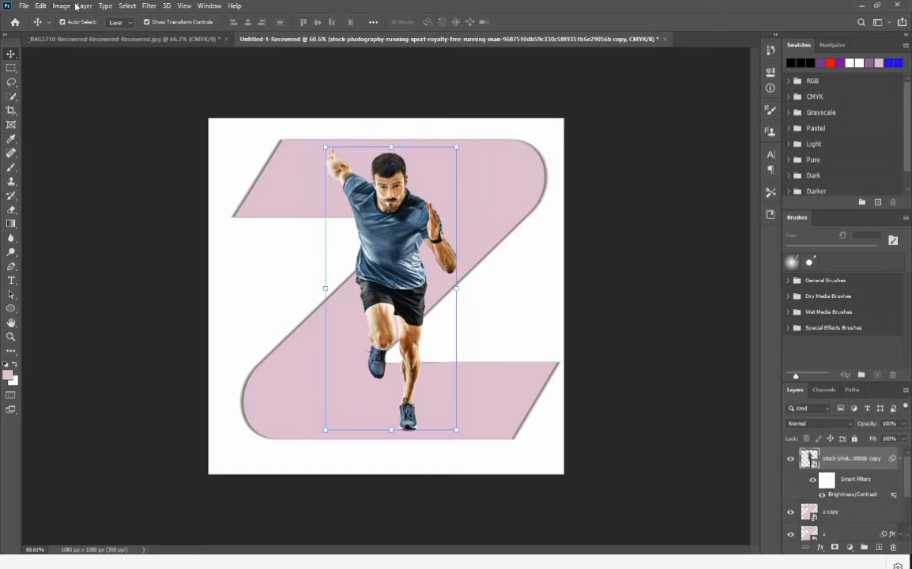
# Apply Hue/Saturation to the running man with hue +60 and lightness +29, and fine-tune the saturation.
pyautogui.click(61, 6)
pyautogui.moveTo(141, 34)
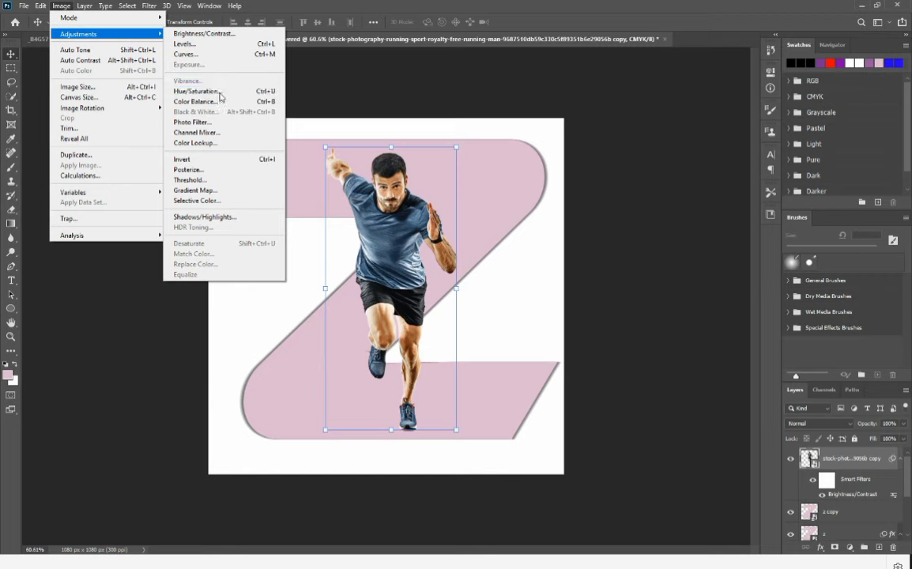
pyautogui.click(220, 93)
pyautogui.moveTo(467, 109); pyautogui.dragTo(686, 109)
pyautogui.moveTo(647, 186); pyautogui.dragTo(675, 189)
pyautogui.moveTo(647, 239)
pyautogui.mouseDown()
pyautogui.moveTo(688, 242)
pyautogui.moveTo(595, 242)
pyautogui.moveTo(660, 250)
pyautogui.mouseUp()
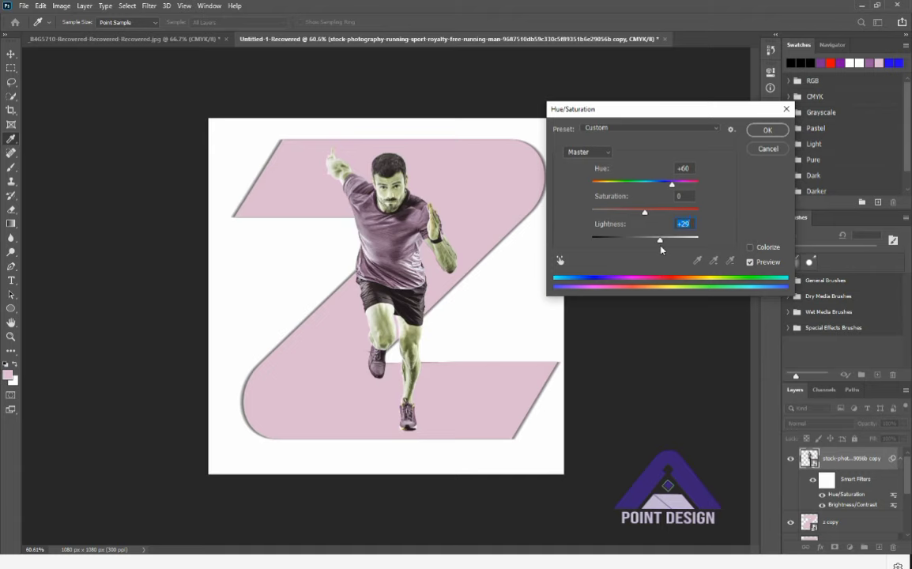
pyautogui.moveTo(645, 214); pyautogui.dragTo(647, 214)
pyautogui.click(767, 131)
pyautogui.press('v')
pyautogui.click(692, 314)
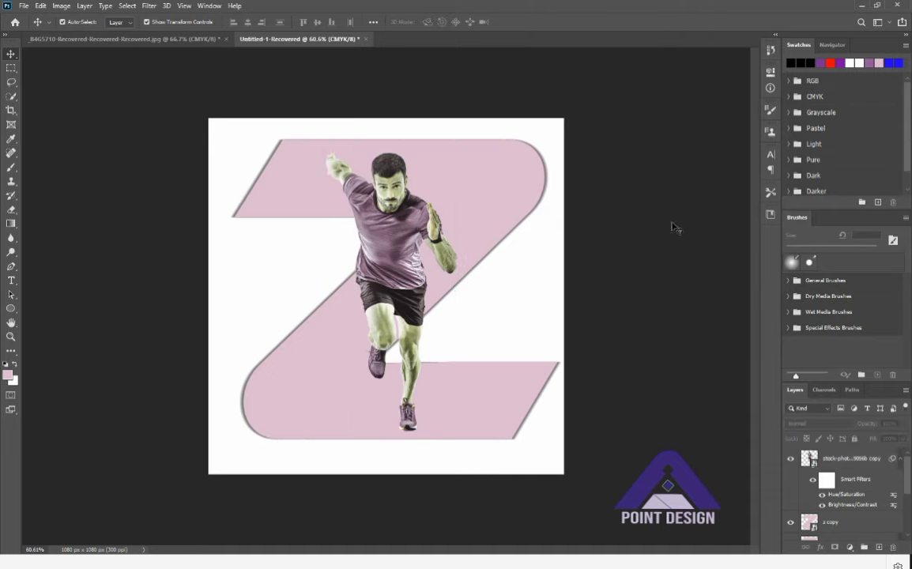
# Scale the recoloured running man up proportionally to 13.57%, extending him towards the lower edge of the Z.
pyautogui.click(396, 272)
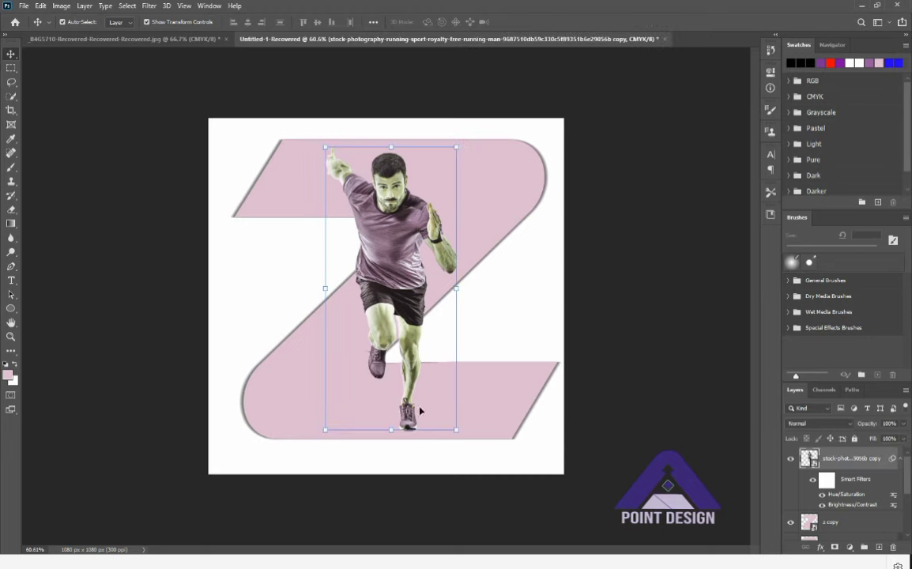
pyautogui.click(391, 431)
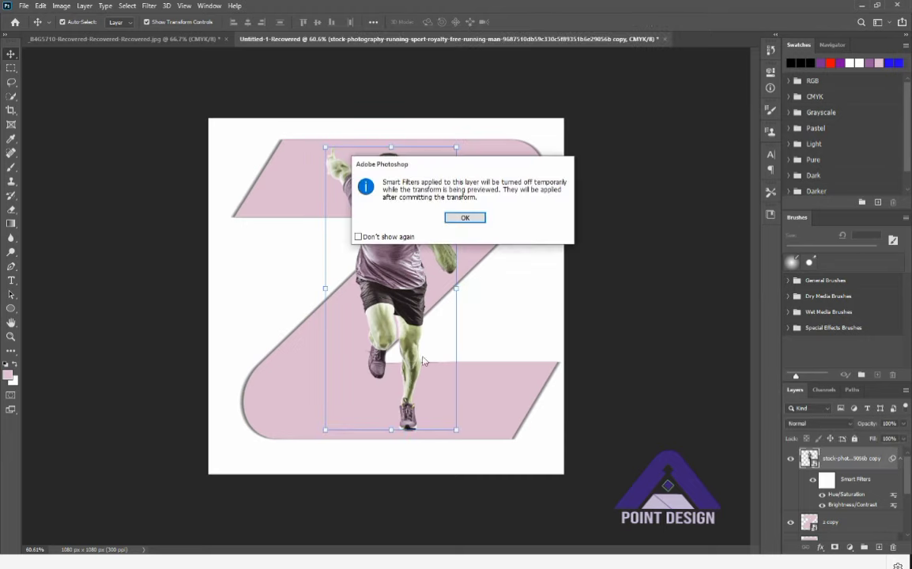
pyautogui.click(466, 215)
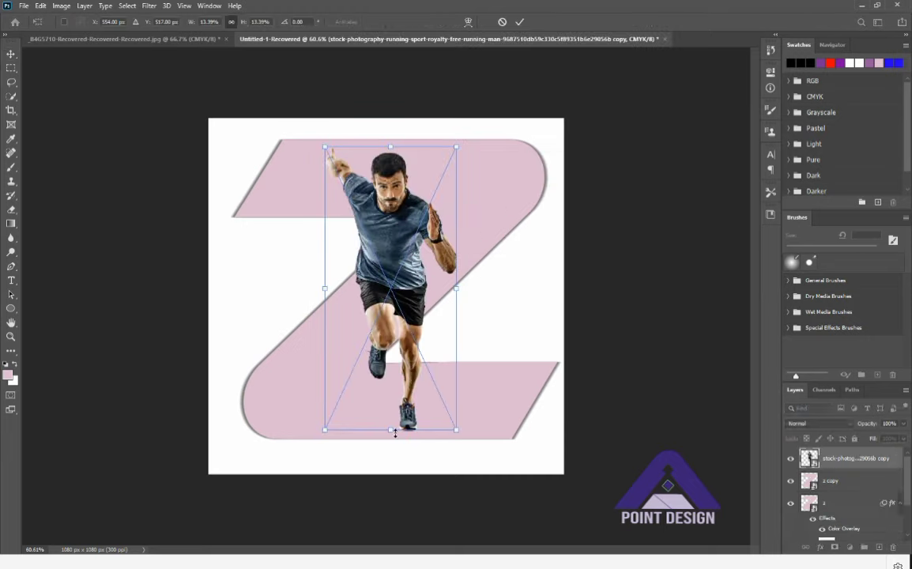
pyautogui.moveTo(391, 432); pyautogui.dragTo(393, 433)
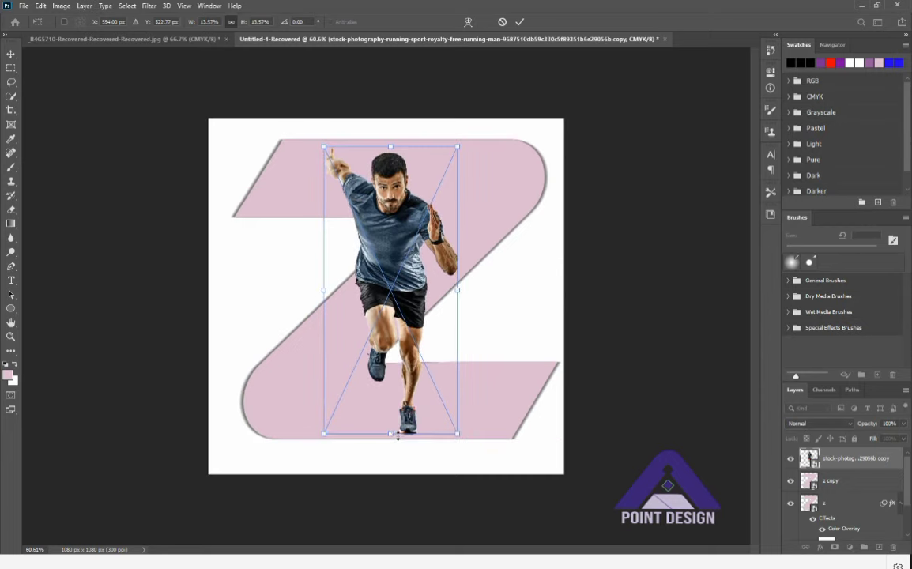
pyautogui.click(520, 22)
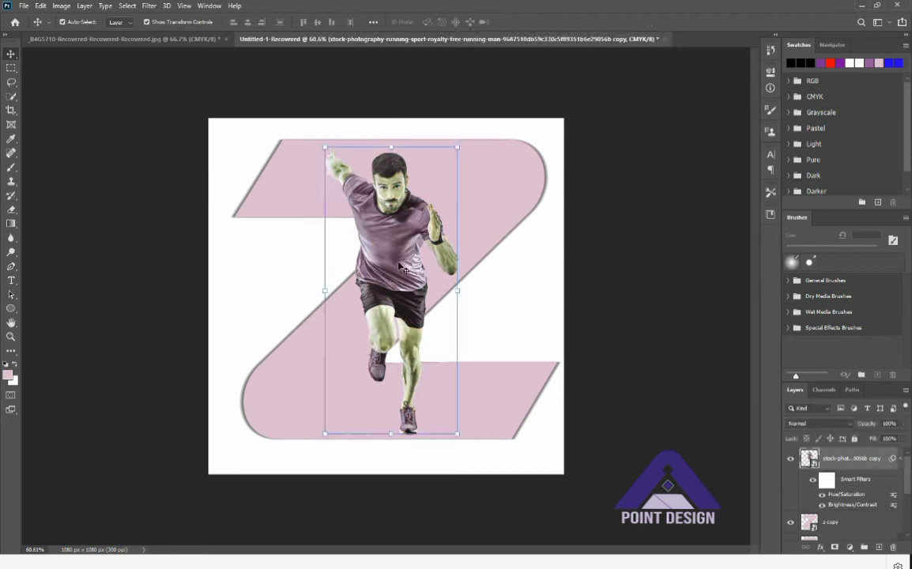
# Duplicate the recoloured running man layer and deselect it.
pyautogui.click(427, 263)
pyautogui.hotkey('ctrl', 'j')
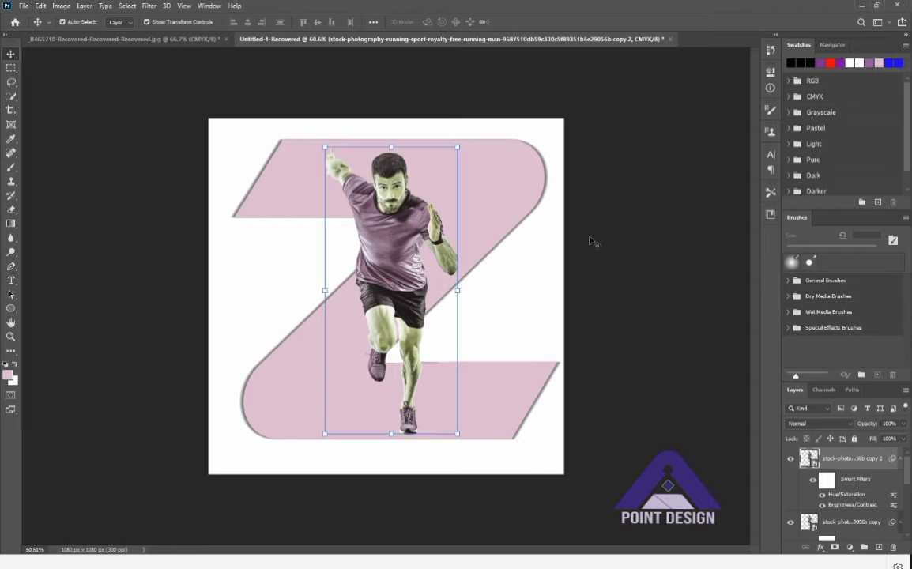
pyautogui.click(673, 271)
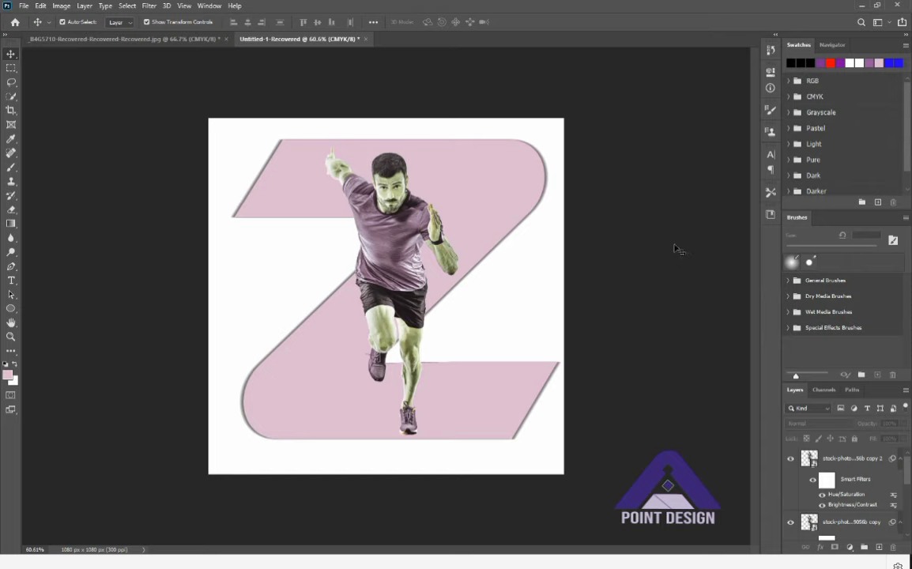
# Duplicate the Z shape layer and place the duplicate above the running man at the top of the layer stack.
pyautogui.click(532, 283)
pyautogui.hotkey('ctrl', 'j')
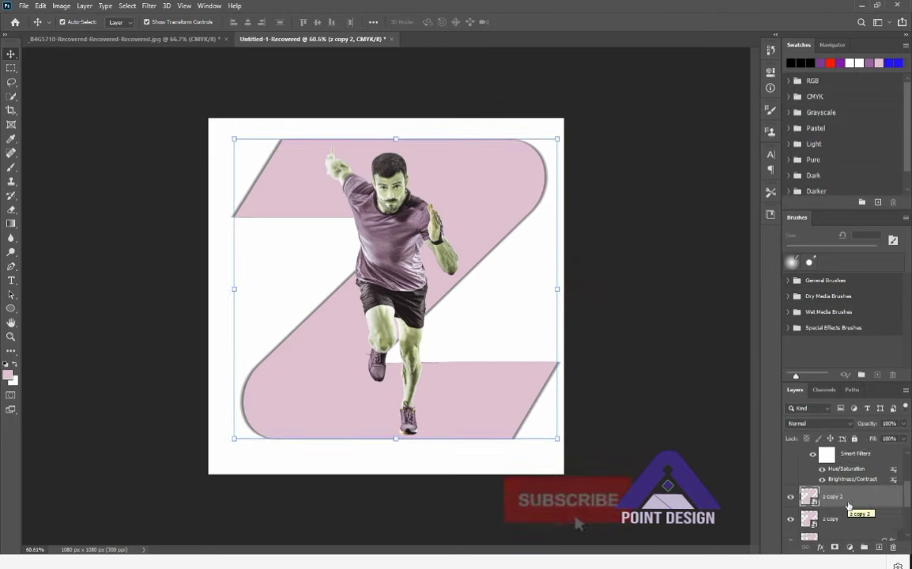
pyautogui.scroll(2, 849, 495)
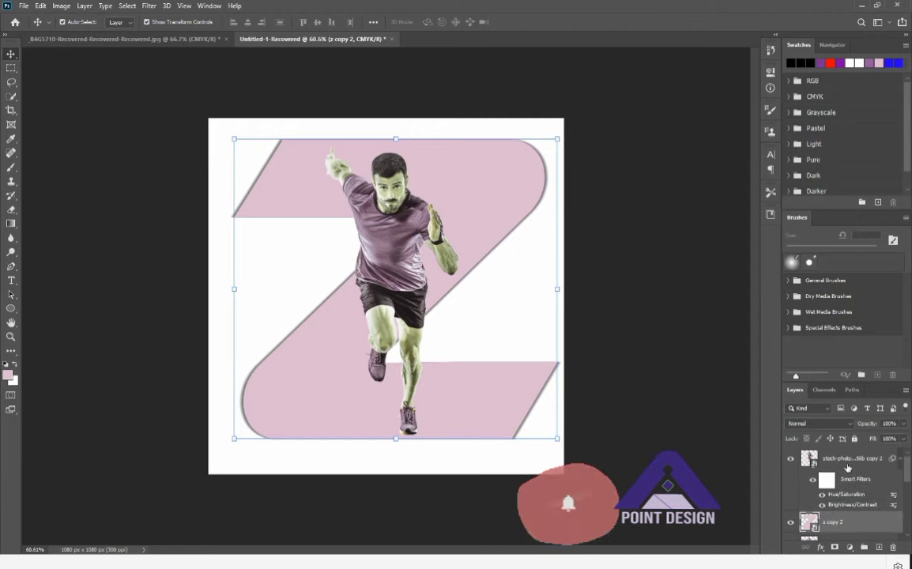
pyautogui.moveTo(836, 523); pyautogui.dragTo(831, 453)
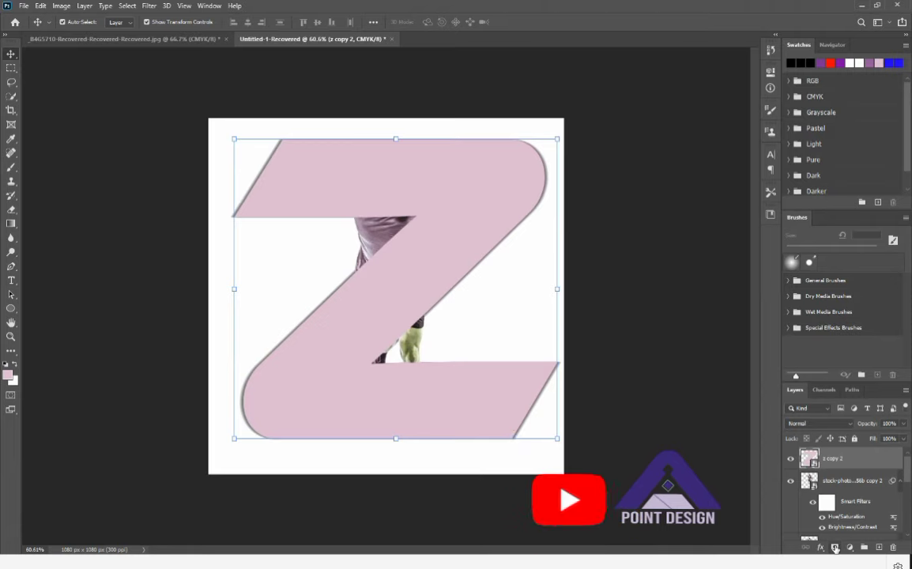
# Add a layer mask to the topmost Z layer and set the foreground colour to black (000000).
pyautogui.click(835, 547)
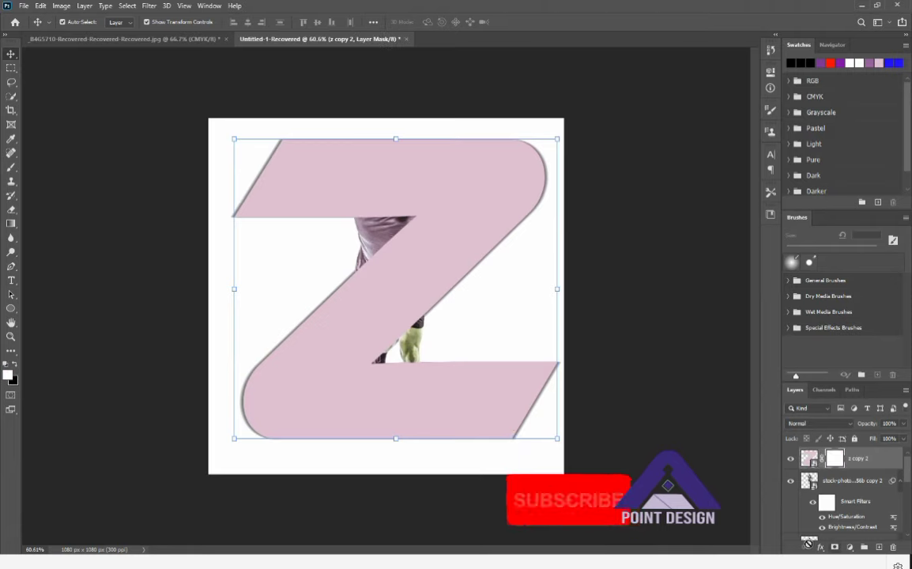
pyautogui.click(7, 376)
pyautogui.click(460, 275)
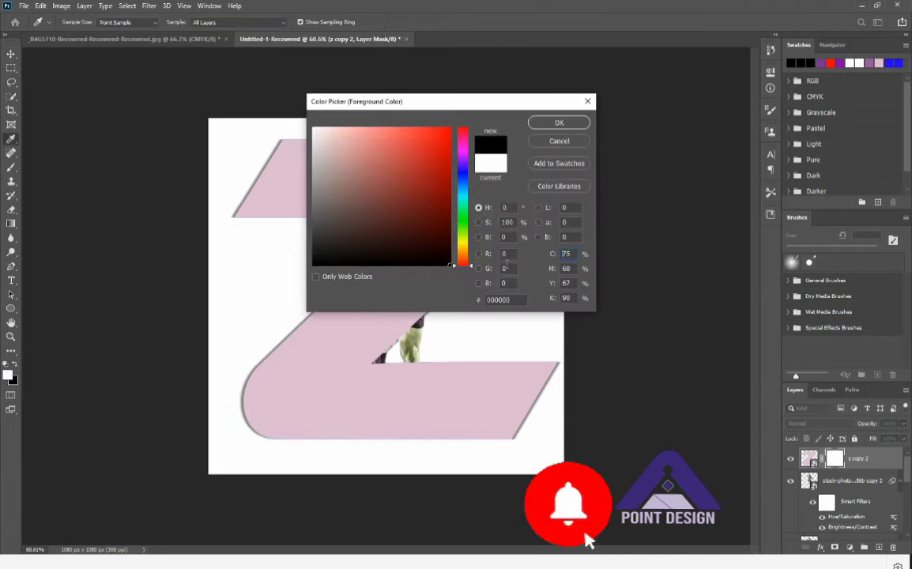
pyautogui.click(555, 124)
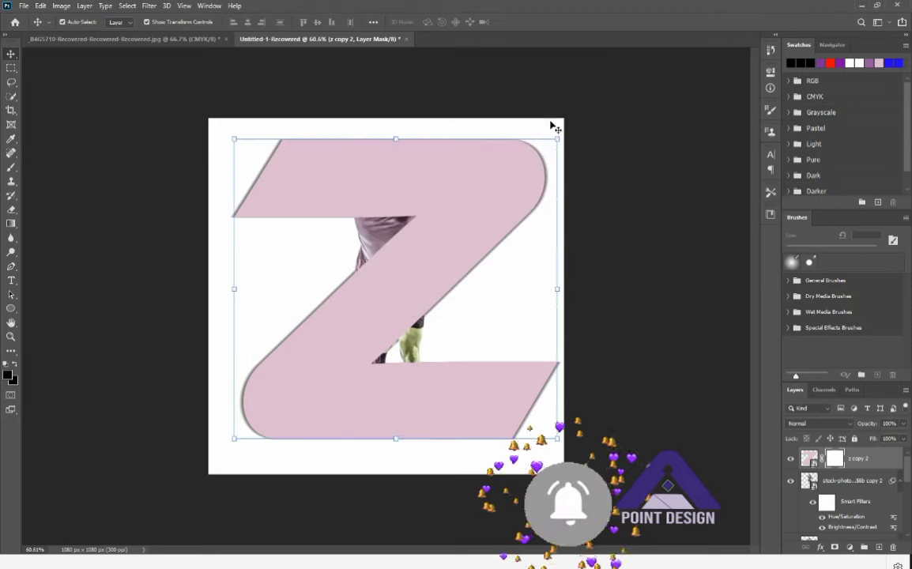
# Paint black on the mask with a soft 417 px brush across the Z's upper half to reveal the runner's upper body.
pyautogui.click(11, 167)
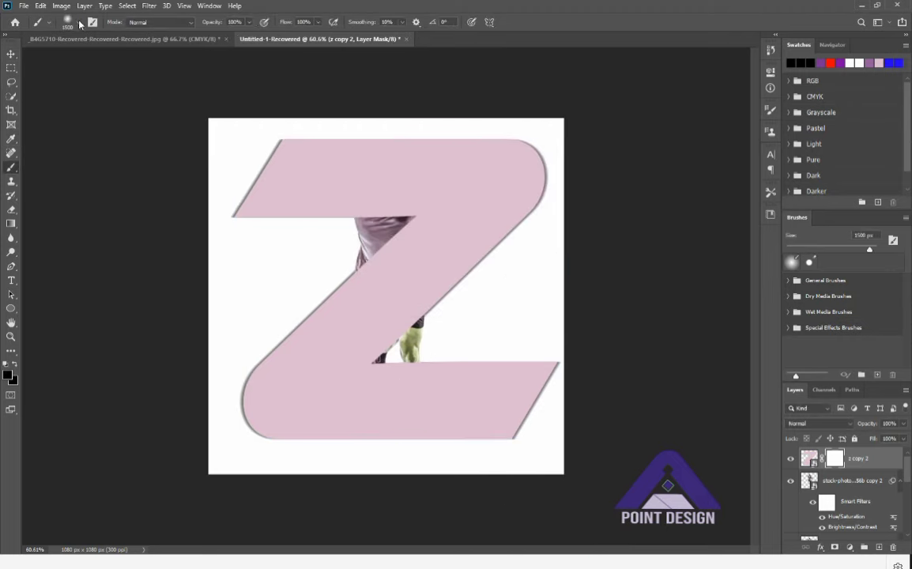
pyautogui.click(79, 23)
pyautogui.moveTo(84, 58); pyautogui.dragTo(120, 57)
pyautogui.click(460, 282)
pyautogui.moveTo(467, 273)
pyautogui.mouseDown()
pyautogui.moveTo(372, 308)
pyautogui.moveTo(367, 275)
pyautogui.moveTo(381, 254)
pyautogui.moveTo(388, 190)
pyautogui.mouseUp()
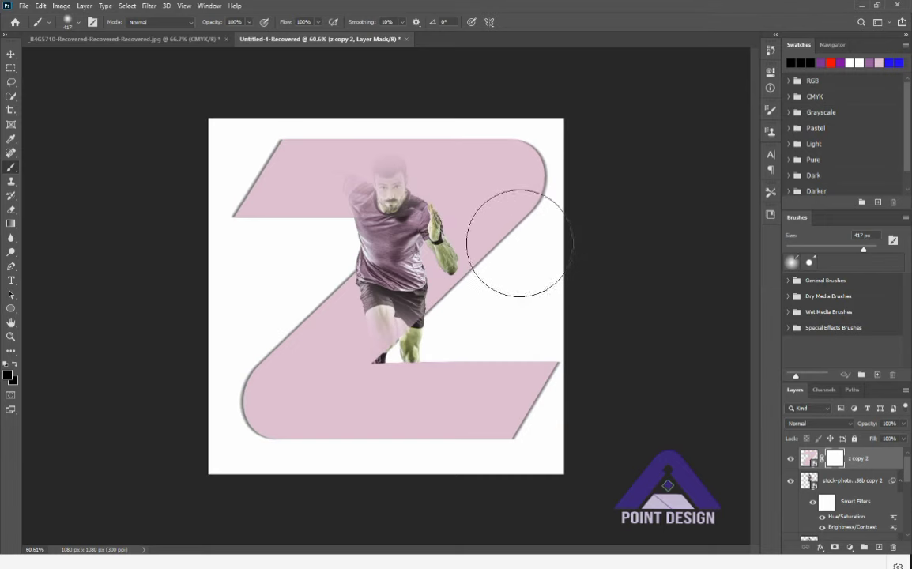
pyautogui.moveTo(431, 222)
pyautogui.mouseDown()
pyautogui.moveTo(381, 220)
pyautogui.moveTo(352, 202)
pyautogui.mouseUp()
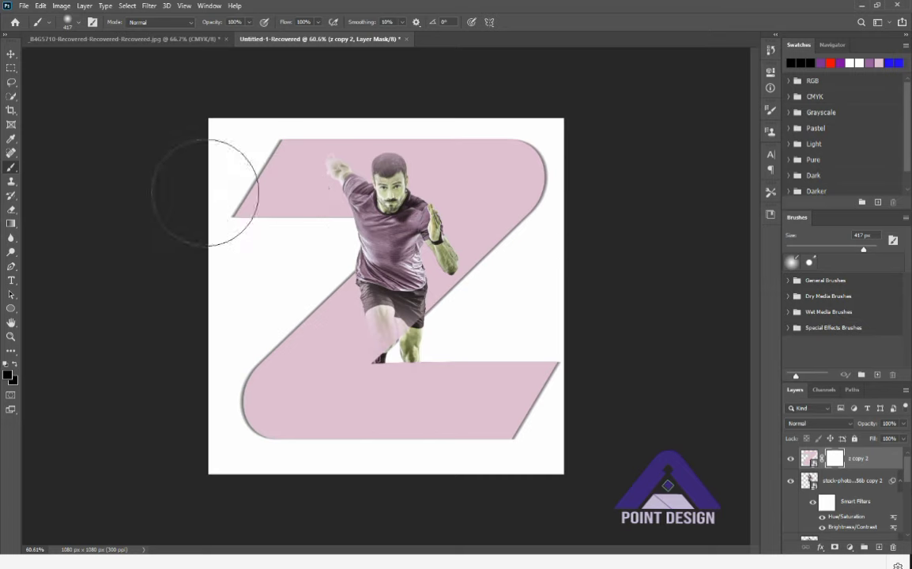
pyautogui.moveTo(204, 204); pyautogui.dragTo(534, 159)
pyautogui.moveTo(319, 167)
pyautogui.mouseDown()
pyautogui.moveTo(489, 172)
pyautogui.moveTo(331, 174)
pyautogui.moveTo(578, 189)
pyautogui.mouseUp()
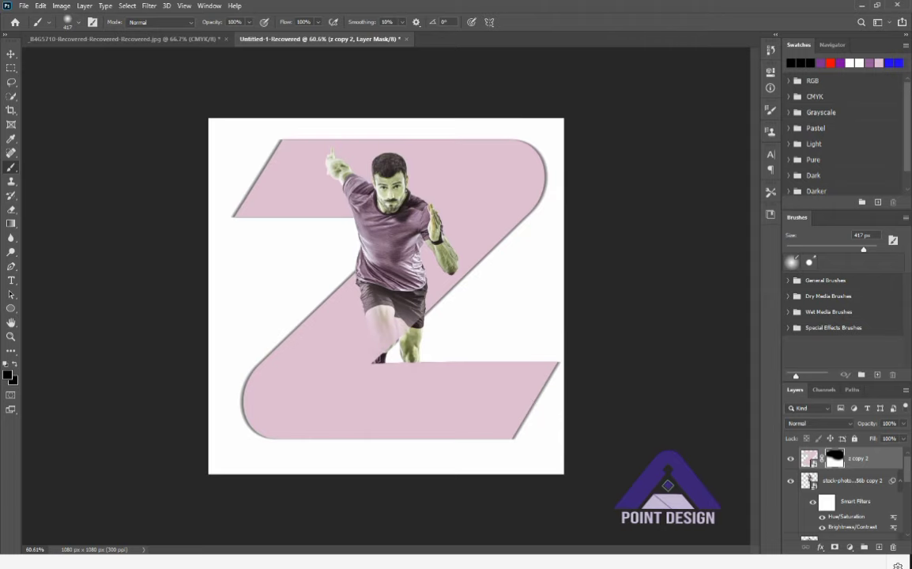
pyautogui.click(11, 54)
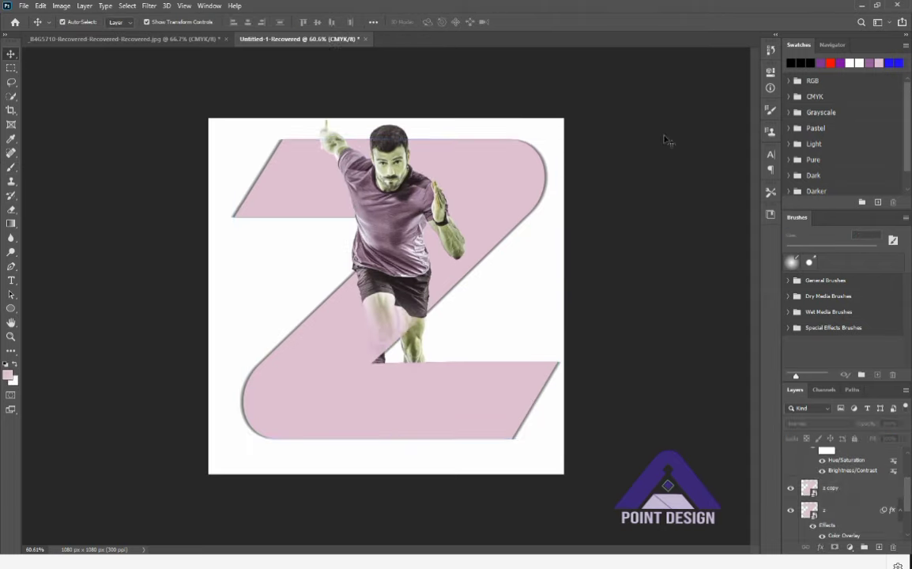
# Duplicate the running man layer and hide the original layer beneath the new copy.
pyautogui.click(402, 160)
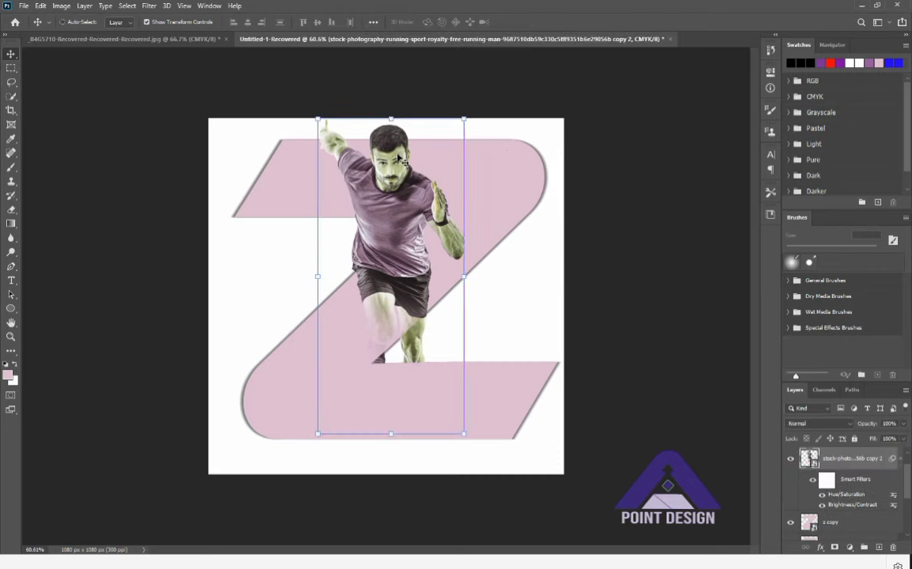
pyautogui.hotkey('ctrl', 'j')
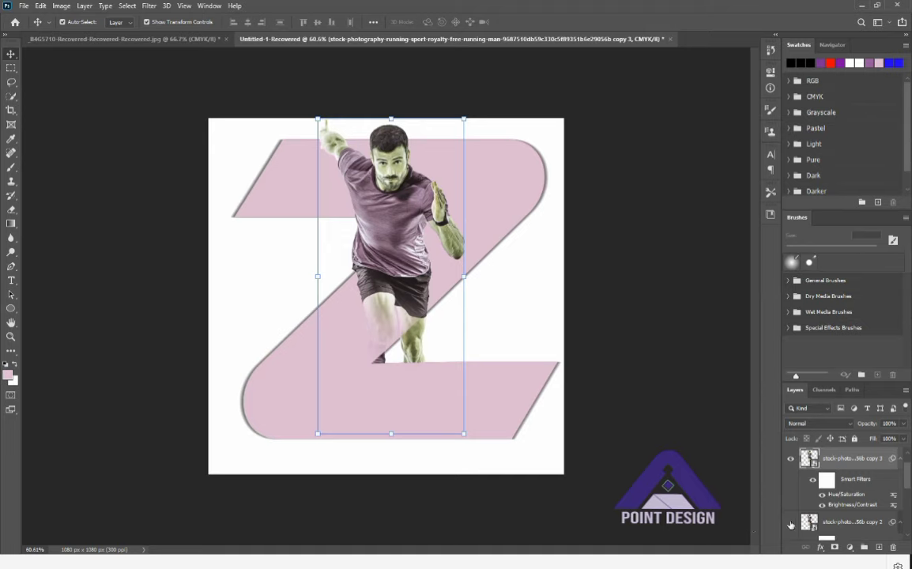
pyautogui.click(792, 524)
pyautogui.click(792, 524)
pyautogui.click(791, 459)
pyautogui.click(789, 461)
# Add a layer mask to the new runner copy and paint black over the rear lower leg with a soft 149 px brush.
pyautogui.click(835, 547)
pyautogui.click(11, 167)
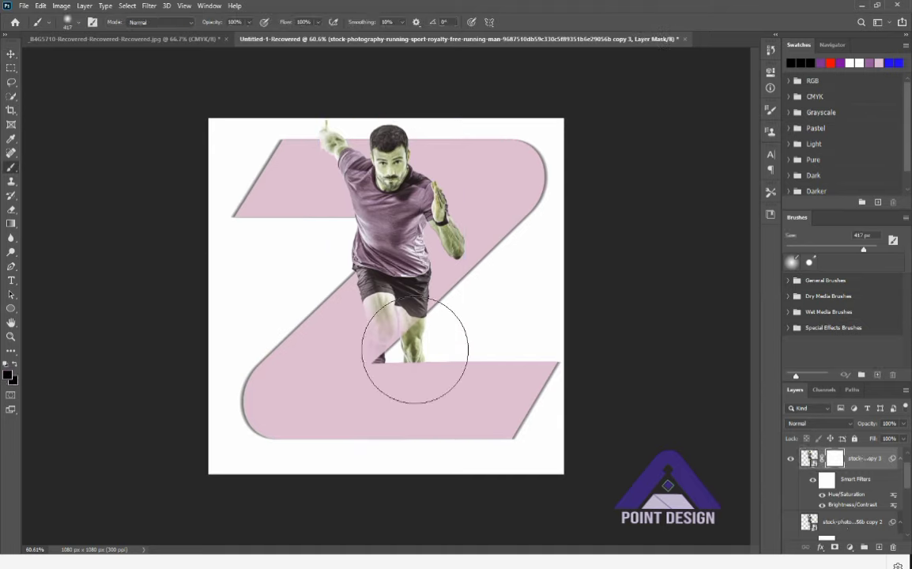
pyautogui.scroll(3, 426, 372)
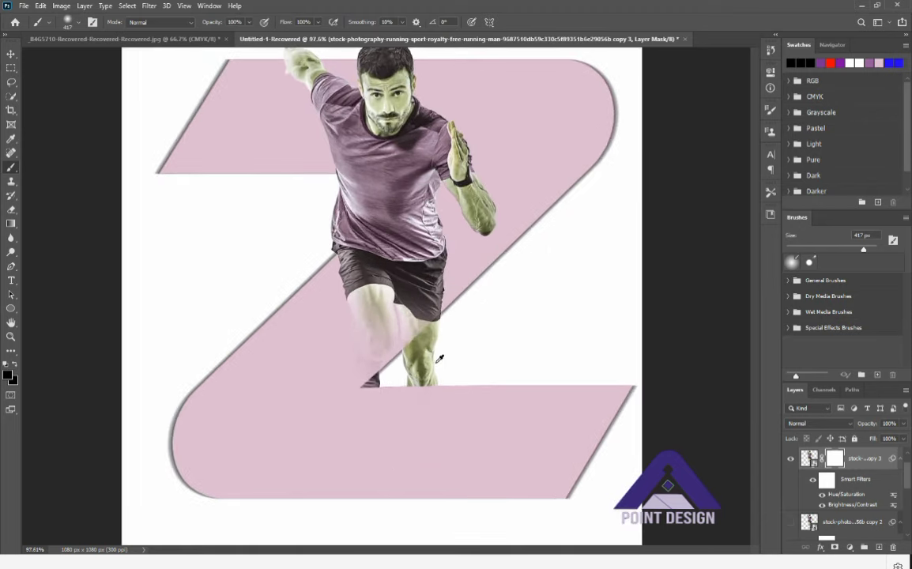
pyautogui.scroll(4, 439, 360)
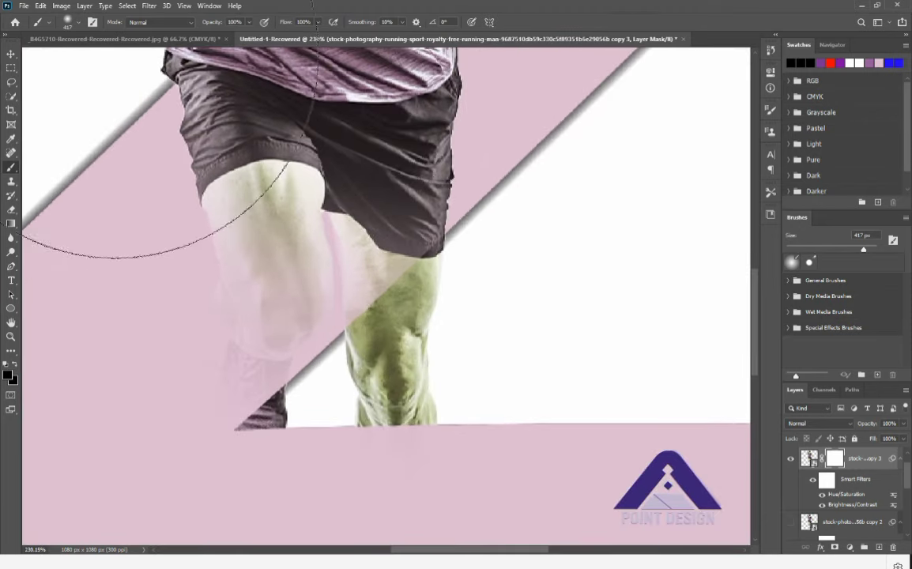
pyautogui.click(69, 22)
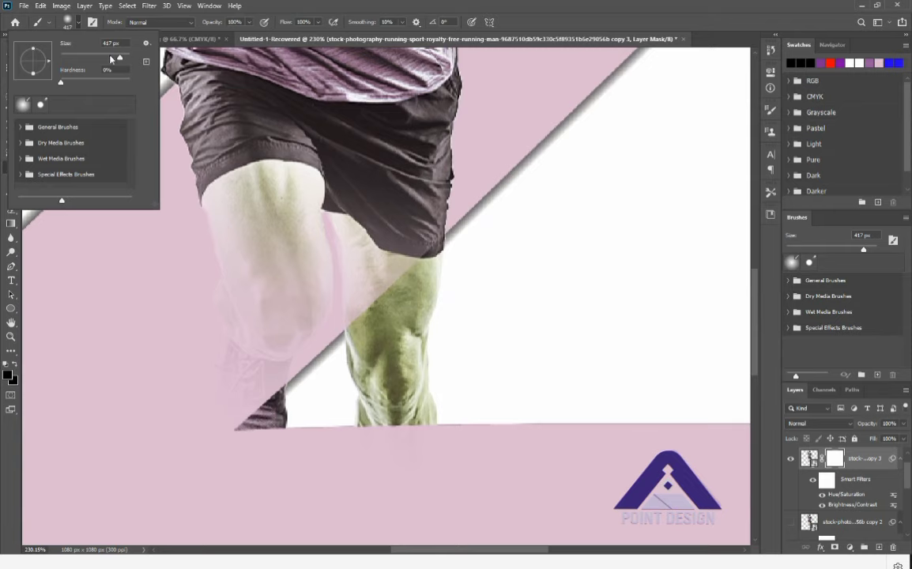
pyautogui.moveTo(112, 59); pyautogui.dragTo(104, 58)
pyautogui.click(513, 383)
pyautogui.moveTo(510, 386)
pyautogui.mouseDown()
pyautogui.moveTo(383, 441)
pyautogui.moveTo(482, 397)
pyautogui.moveTo(528, 395)
pyautogui.moveTo(404, 442)
pyautogui.moveTo(510, 408)
pyautogui.moveTo(417, 437)
pyautogui.mouseUp()
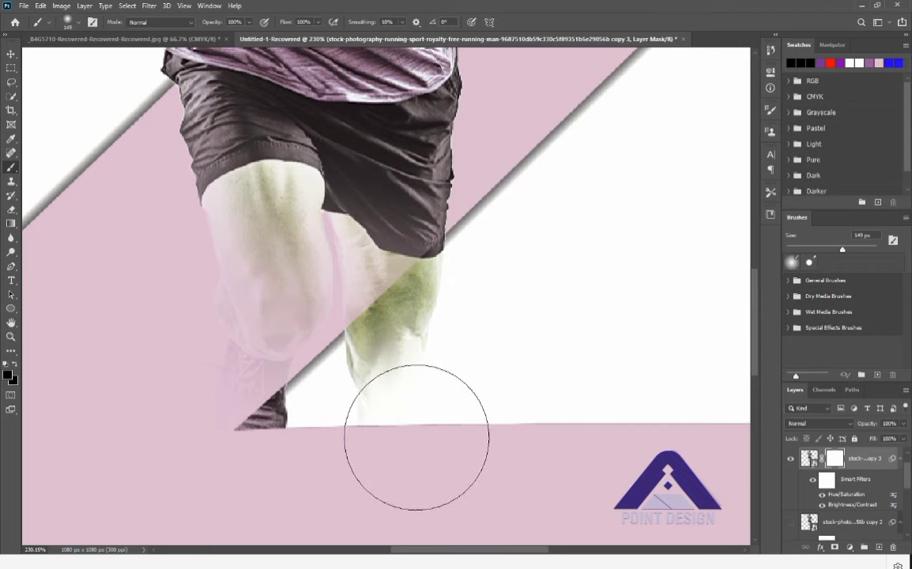
# Mask out the rest of the rear leg and the foot beyond the Z's diagonal edge with a 120 px brush.
pyautogui.click(75, 23)
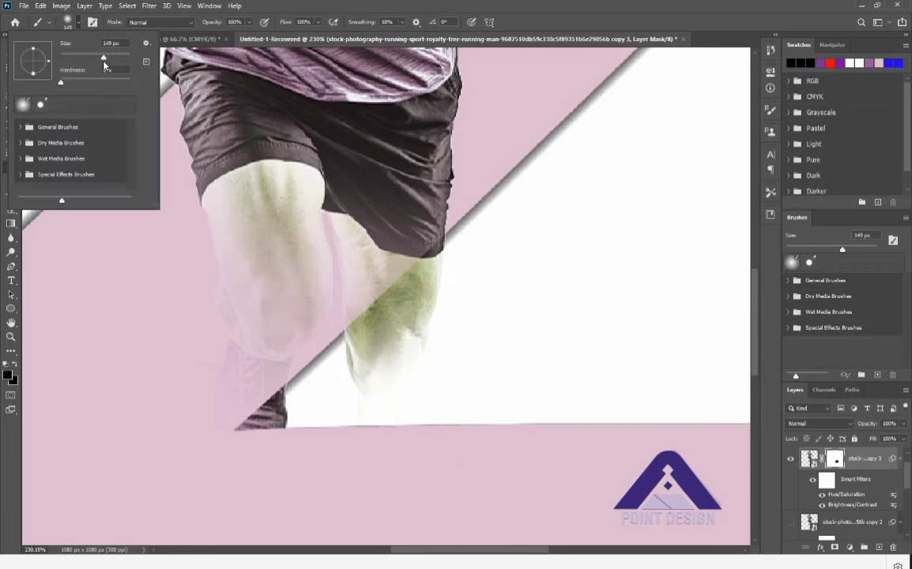
pyautogui.moveTo(102, 59); pyautogui.dragTo(97, 59)
pyautogui.moveTo(434, 377)
pyautogui.mouseDown()
pyautogui.moveTo(378, 407)
pyautogui.moveTo(429, 383)
pyautogui.moveTo(403, 398)
pyautogui.moveTo(439, 337)
pyautogui.moveTo(377, 389)
pyautogui.moveTo(478, 315)
pyautogui.moveTo(458, 323)
pyautogui.moveTo(487, 298)
pyautogui.mouseUp()
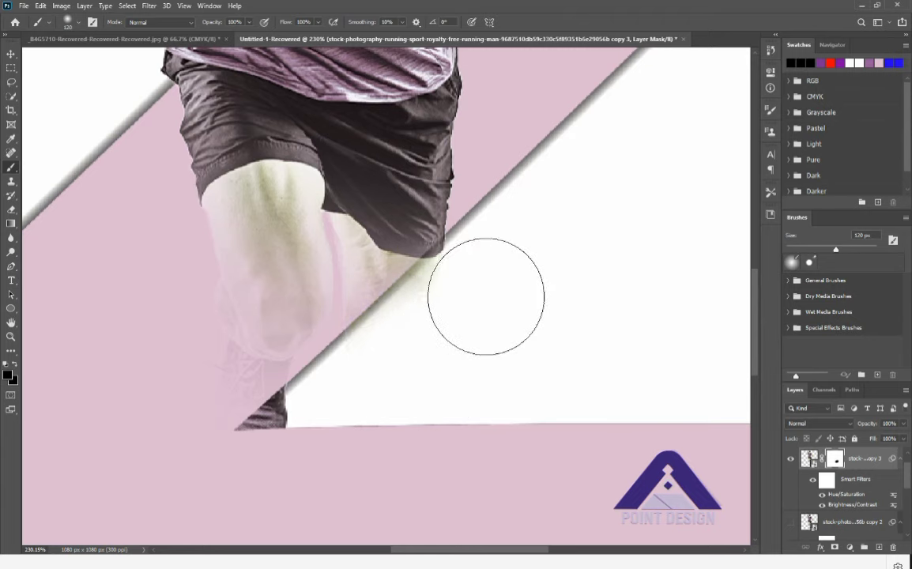
pyautogui.moveTo(292, 451)
pyautogui.mouseDown()
pyautogui.moveTo(358, 438)
pyautogui.moveTo(374, 399)
pyautogui.moveTo(495, 294)
pyautogui.moveTo(487, 315)
pyautogui.mouseUp()
# Mask out the leg remnants just below the shorts' hem, reducing the brush to 86 px, 53 px and finally 34 px.
pyautogui.scroll(3, 484, 302)
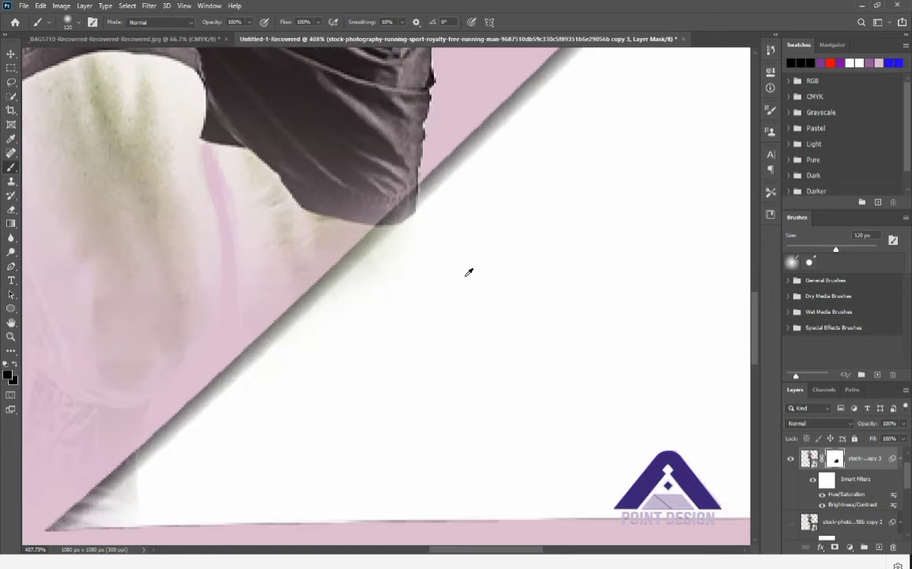
pyautogui.click(78, 23)
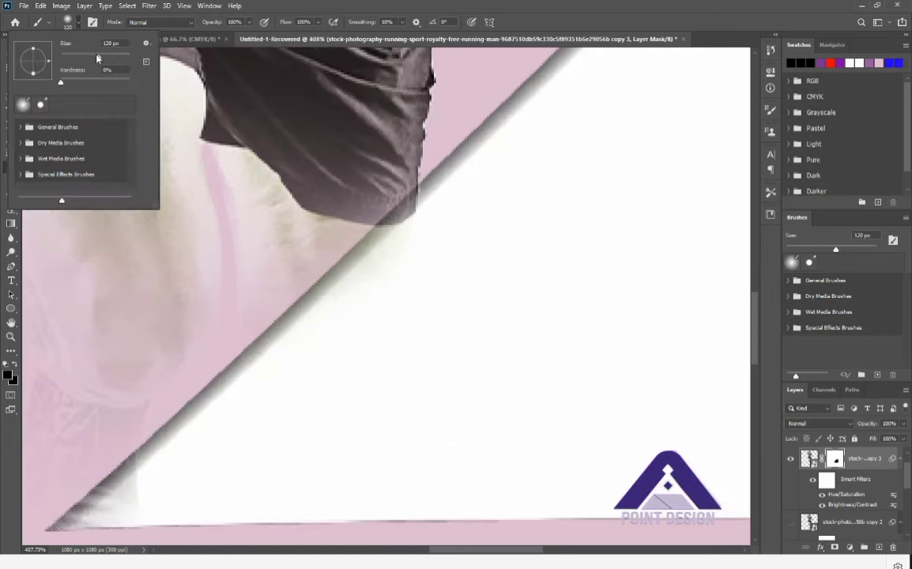
pyautogui.moveTo(96, 55); pyautogui.dragTo(82, 53)
pyautogui.click(463, 254)
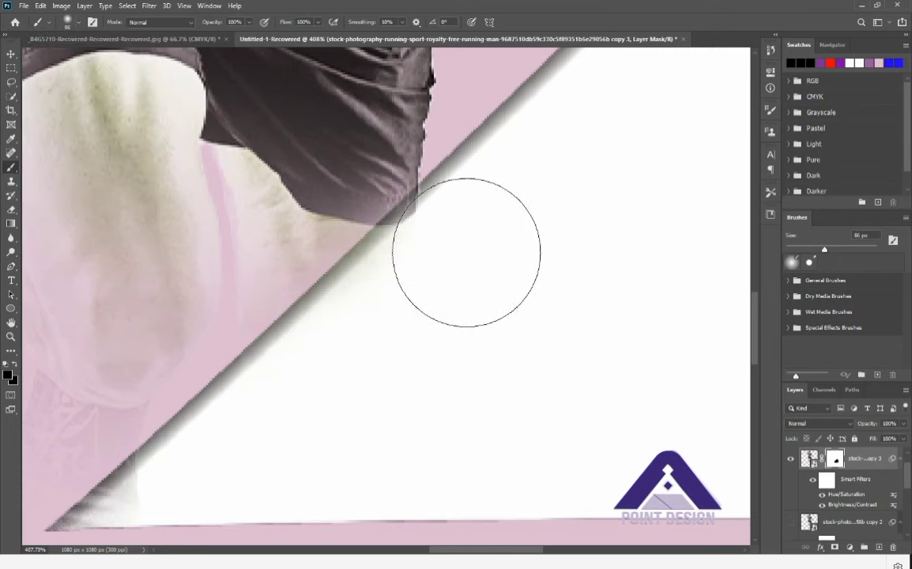
pyautogui.click(78, 23)
pyautogui.moveTo(89, 56); pyautogui.dragTo(78, 56)
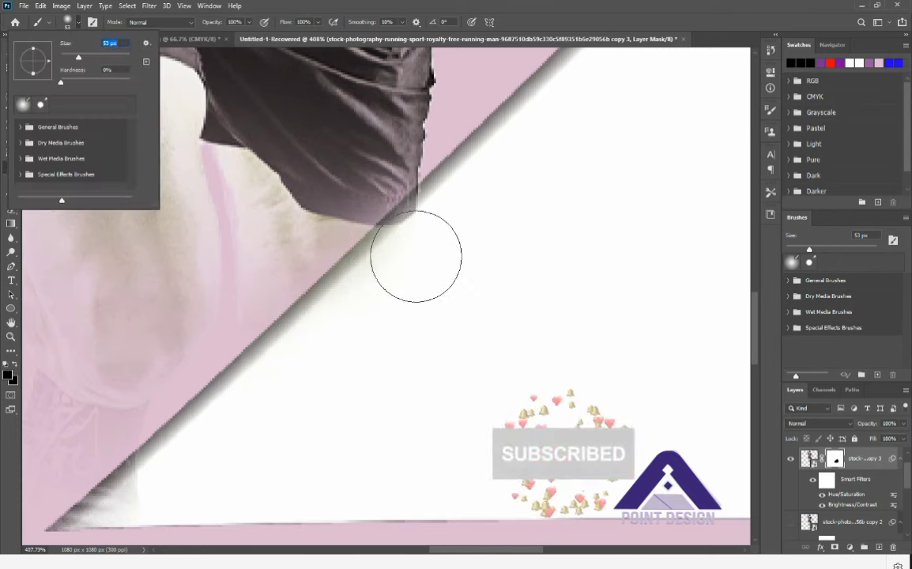
pyautogui.moveTo(71, 55); pyautogui.dragTo(72, 59)
pyautogui.moveTo(420, 235)
pyautogui.mouseDown()
pyautogui.moveTo(427, 226)
pyautogui.moveTo(418, 240)
pyautogui.mouseUp()
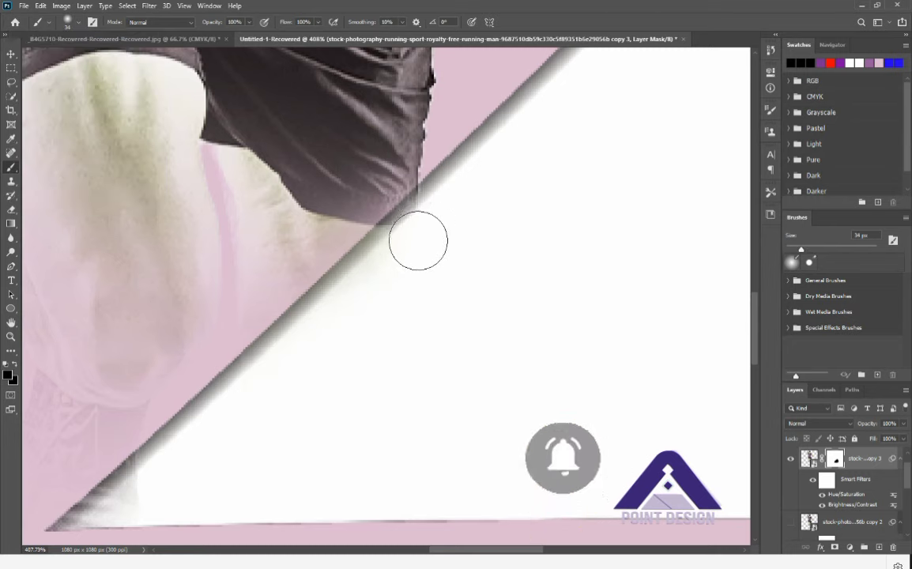
# Set the brush opacity to 60% and mask out the corner of the shorts that extends past the Z's diagonal edge.
pyautogui.click(249, 22)
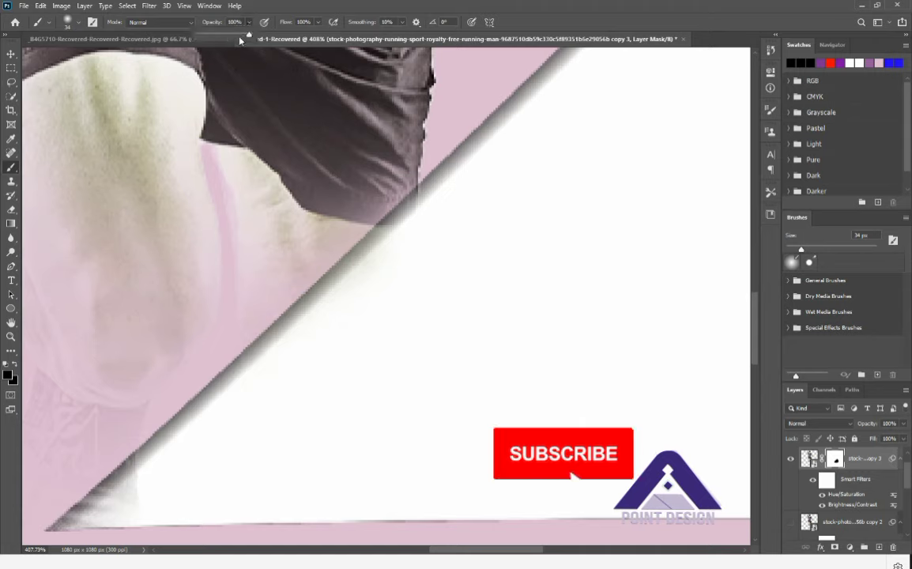
pyautogui.click(240, 35)
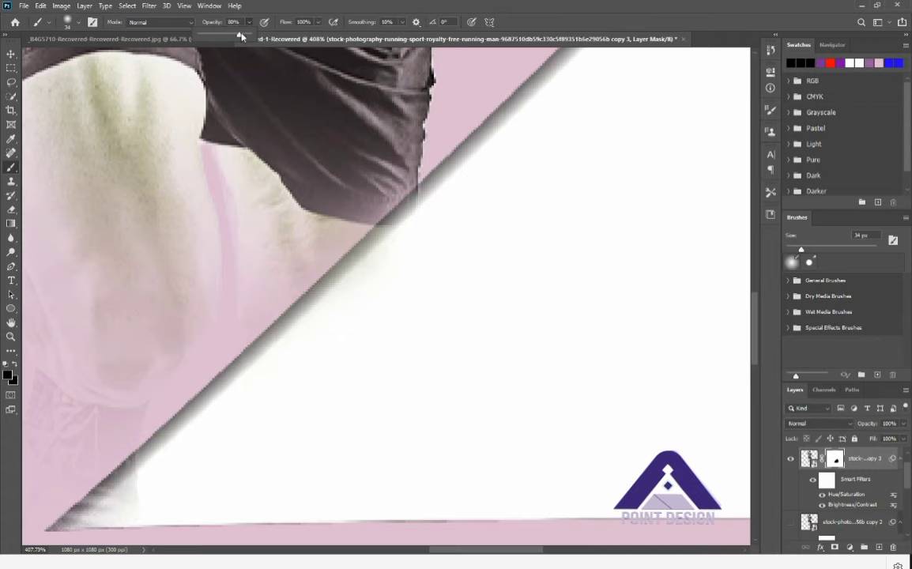
pyautogui.moveTo(234, 36); pyautogui.dragTo(212, 35)
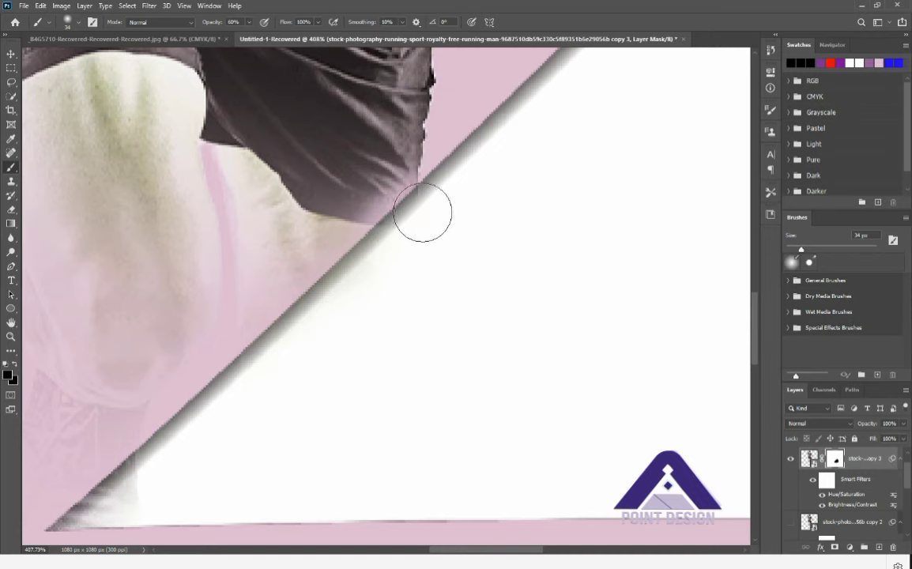
pyautogui.scroll(-1, 276, 379)
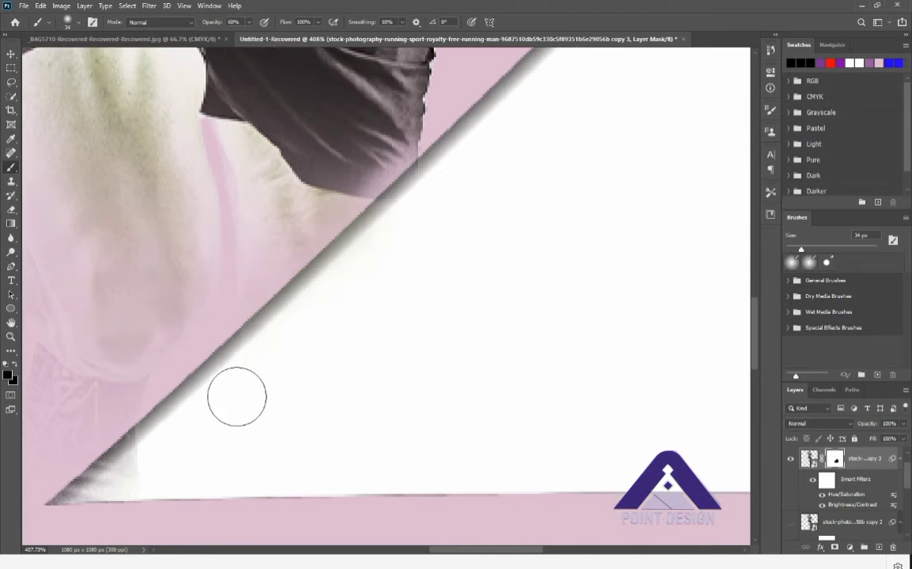
pyautogui.scroll(-2, 159, 423)
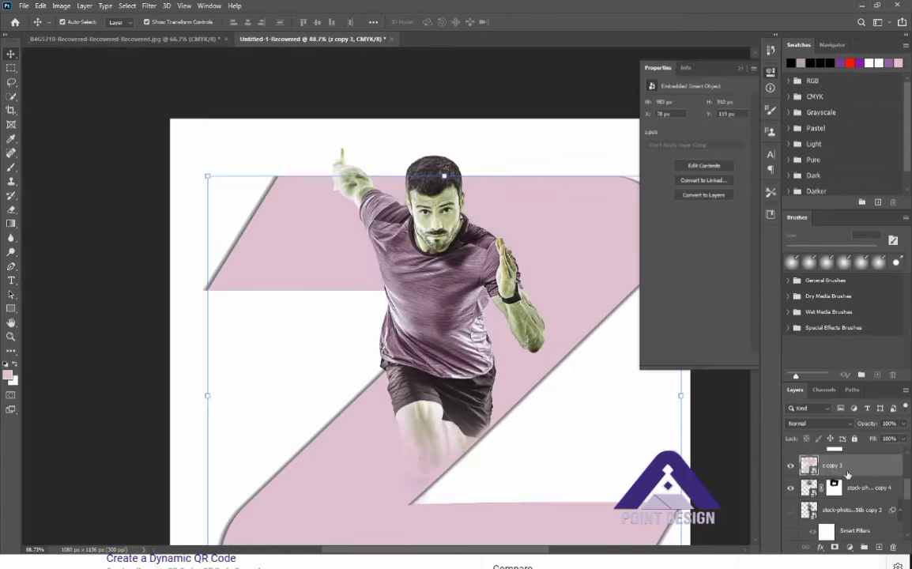
# Move the z copy 3 layer above the masked runner copy and check its effect by toggling its visibility.
pyautogui.scroll(2, 848, 474)
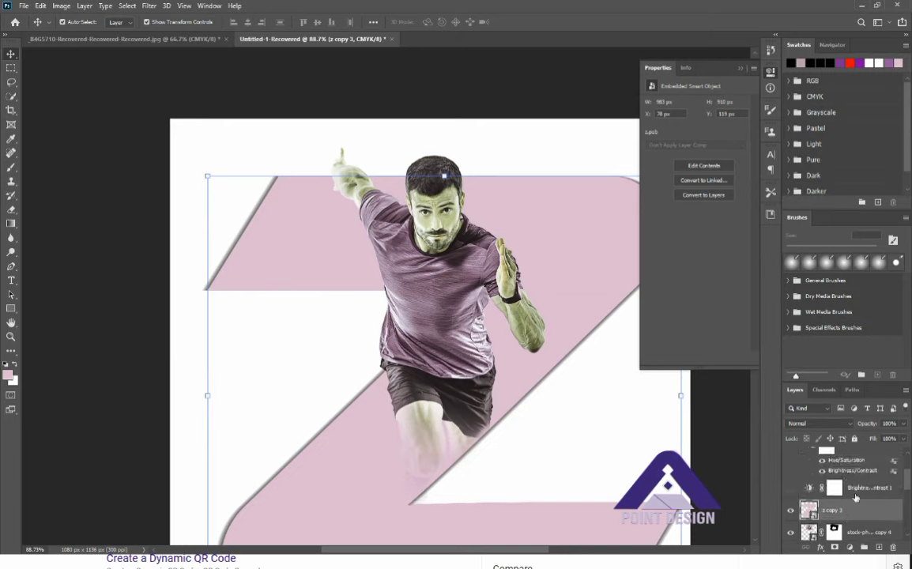
pyautogui.moveTo(859, 510); pyautogui.dragTo(845, 452)
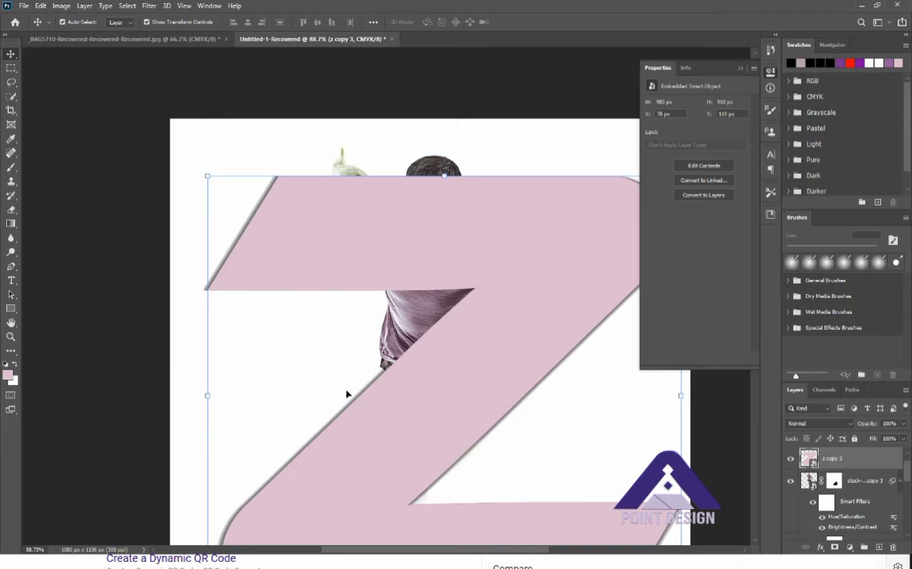
pyautogui.click(790, 459)
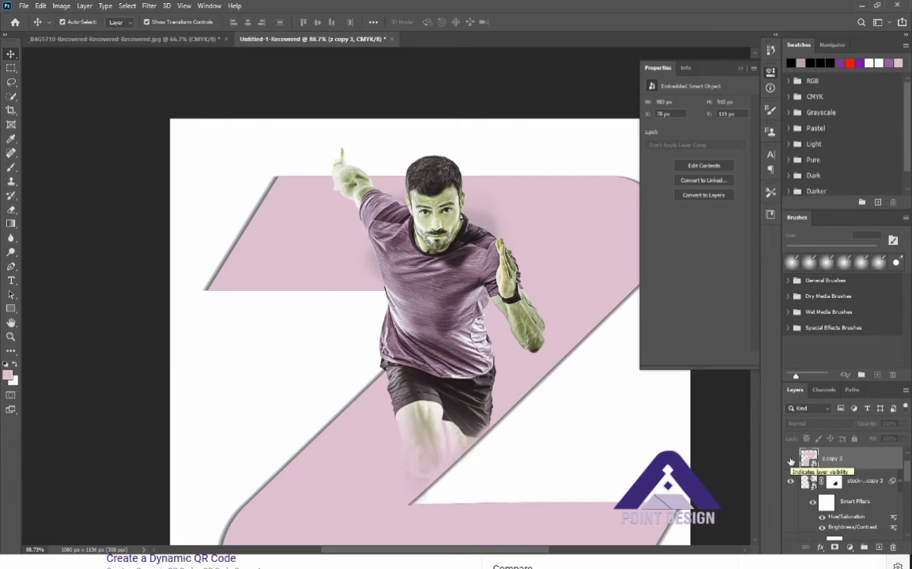
pyautogui.click(791, 460)
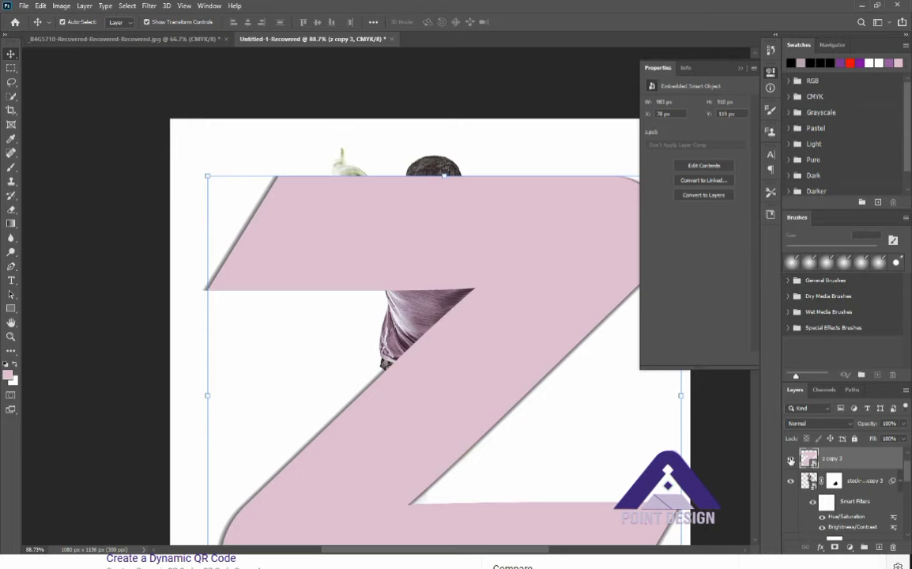
# Add a layer mask to z copy 3 and paint black over it to reveal the runner's head, shoulders and both arms.
pyautogui.click(835, 547)
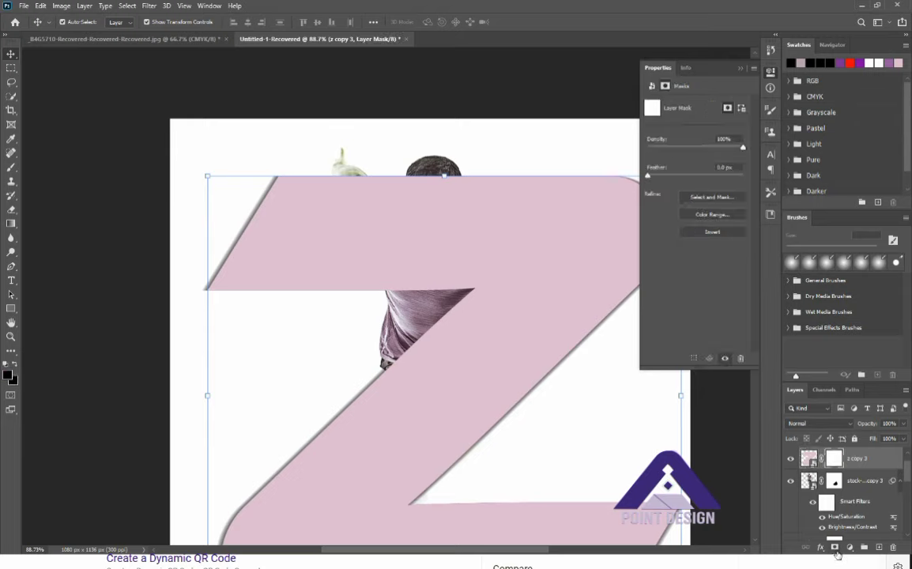
pyautogui.click(11, 167)
pyautogui.moveTo(420, 197)
pyautogui.mouseDown()
pyautogui.moveTo(302, 229)
pyautogui.moveTo(384, 190)
pyautogui.moveTo(438, 181)
pyautogui.moveTo(237, 183)
pyautogui.moveTo(445, 178)
pyautogui.mouseUp()
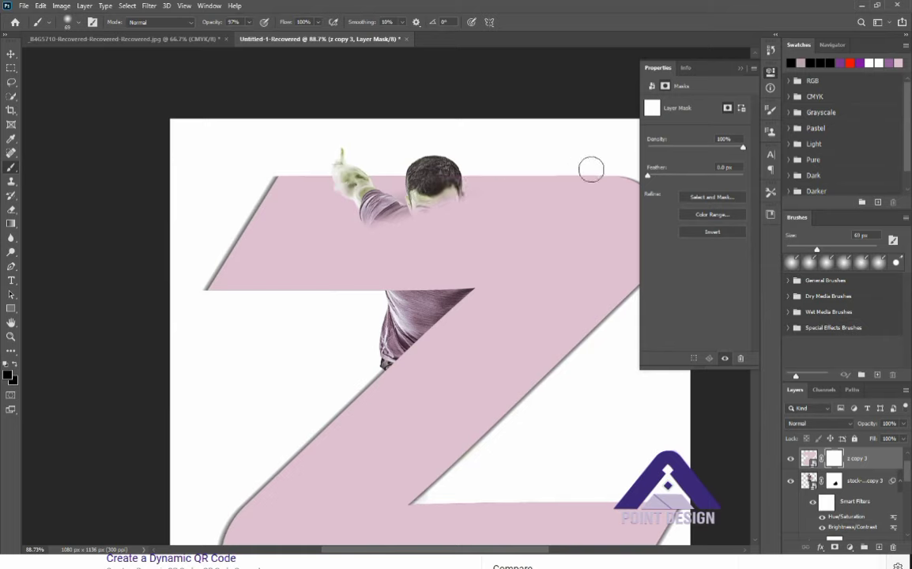
pyautogui.moveTo(552, 189)
pyautogui.mouseDown()
pyautogui.moveTo(237, 241)
pyautogui.moveTo(468, 212)
pyautogui.moveTo(289, 255)
pyautogui.moveTo(549, 212)
pyautogui.moveTo(327, 268)
pyautogui.moveTo(421, 257)
pyautogui.moveTo(213, 283)
pyautogui.moveTo(331, 246)
pyautogui.moveTo(261, 259)
pyautogui.moveTo(394, 257)
pyautogui.moveTo(294, 274)
pyautogui.moveTo(473, 271)
pyautogui.moveTo(381, 283)
pyautogui.moveTo(430, 283)
pyautogui.moveTo(210, 289)
pyautogui.moveTo(471, 215)
pyautogui.moveTo(538, 209)
pyautogui.moveTo(524, 215)
pyautogui.moveTo(565, 223)
pyautogui.moveTo(479, 247)
pyautogui.moveTo(532, 230)
pyautogui.moveTo(514, 238)
pyautogui.moveTo(531, 241)
pyautogui.moveTo(460, 267)
pyautogui.moveTo(522, 257)
pyautogui.moveTo(476, 275)
pyautogui.mouseUp()
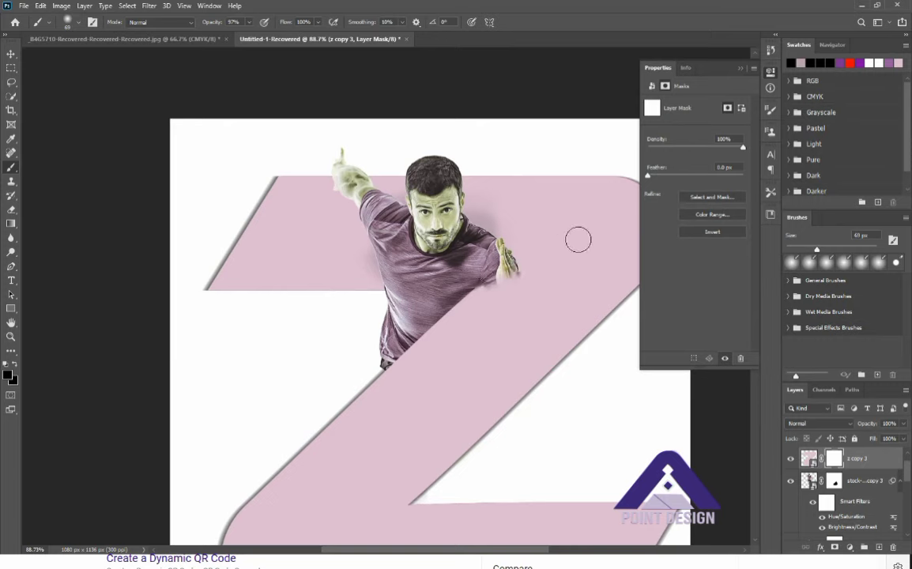
pyautogui.moveTo(535, 305)
pyautogui.mouseDown()
pyautogui.moveTo(516, 281)
pyautogui.moveTo(507, 291)
pyautogui.moveTo(506, 307)
pyautogui.moveTo(502, 295)
pyautogui.moveTo(522, 325)
pyautogui.moveTo(551, 340)
pyautogui.moveTo(546, 353)
pyautogui.moveTo(503, 290)
pyautogui.mouseUp()
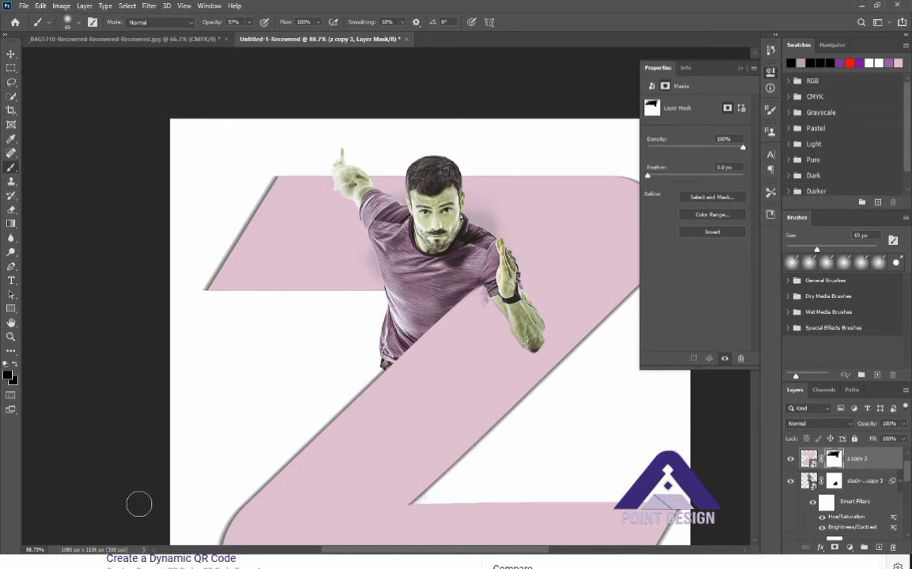
# Compare the composition with the z copy 3 layer and the masked runner copy each hidden and shown.
pyautogui.scroll(-1, 157, 499)
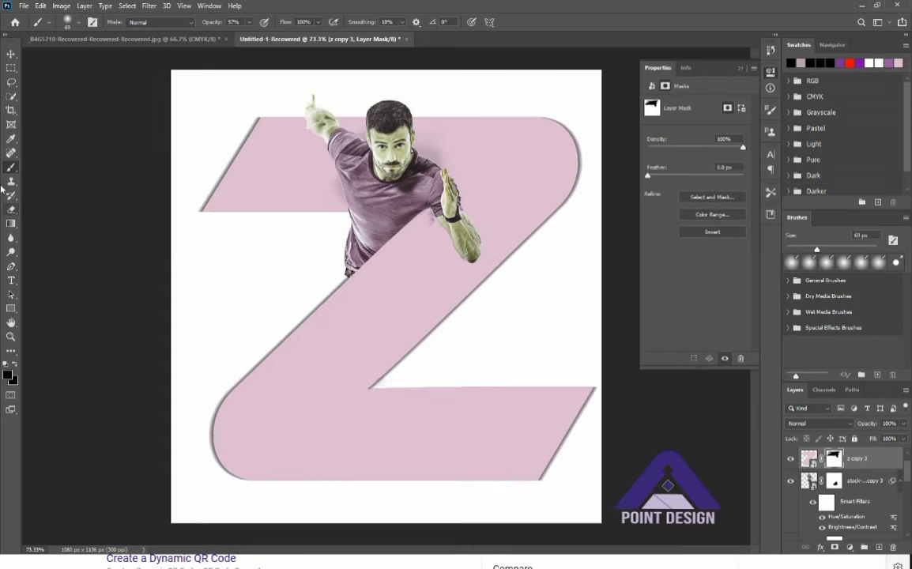
pyautogui.click(11, 54)
pyautogui.click(366, 305)
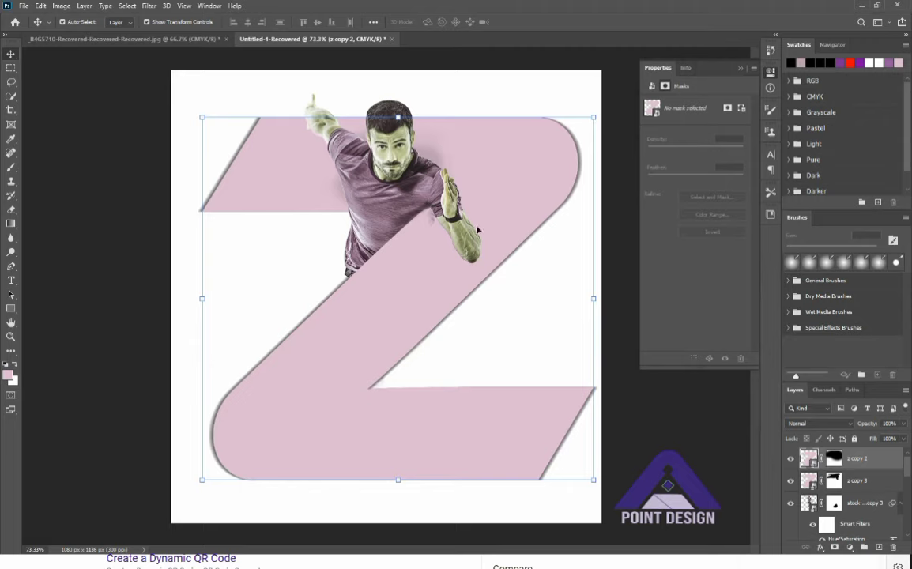
pyautogui.click(791, 481)
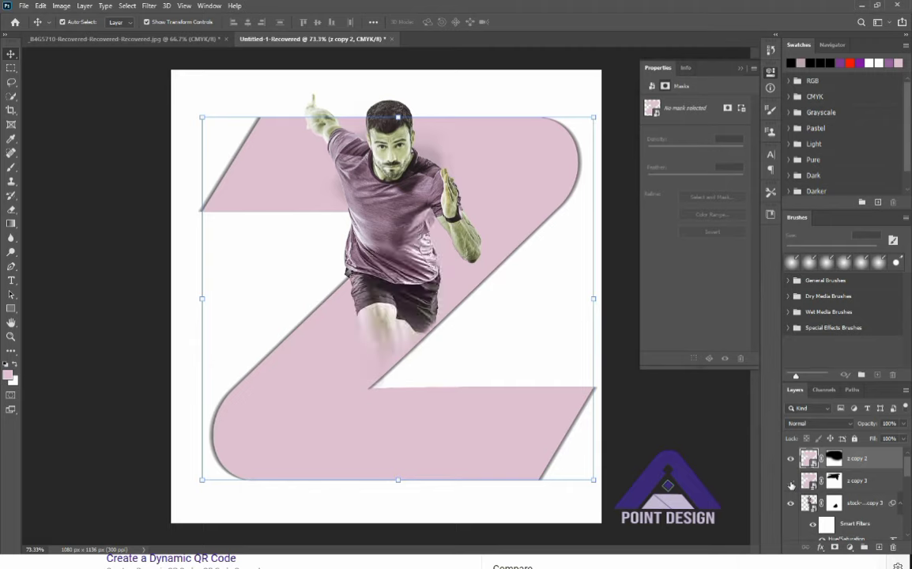
pyautogui.click(792, 482)
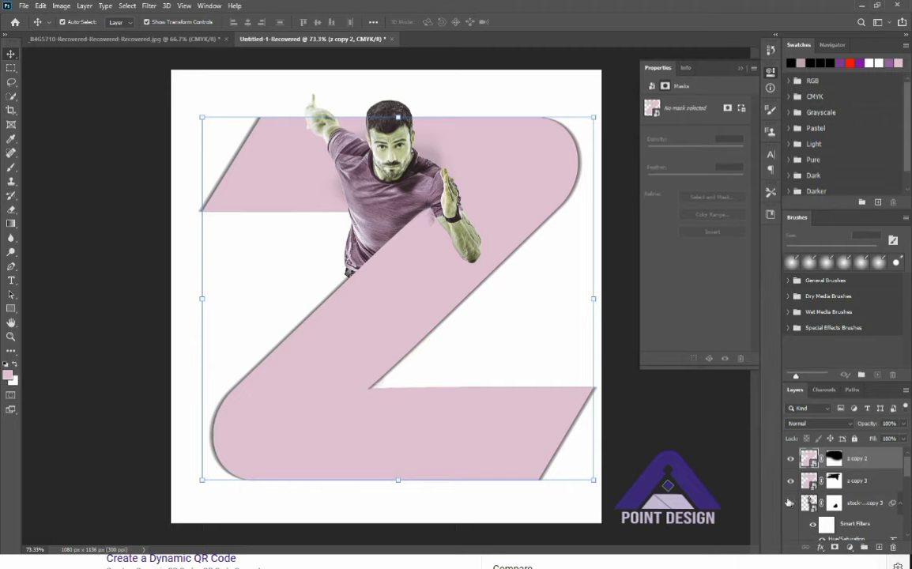
pyautogui.click(791, 505)
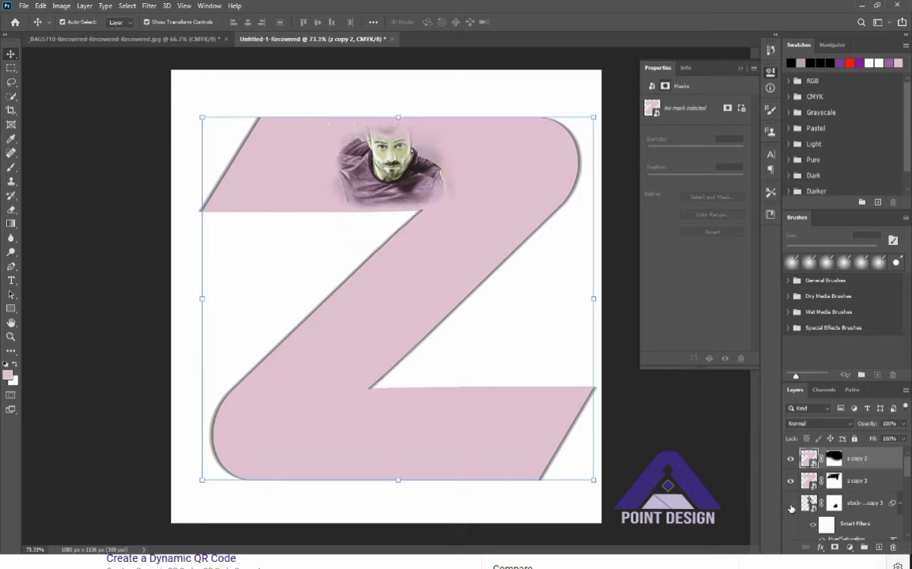
pyautogui.click(791, 505)
pyautogui.click(792, 505)
pyautogui.click(791, 506)
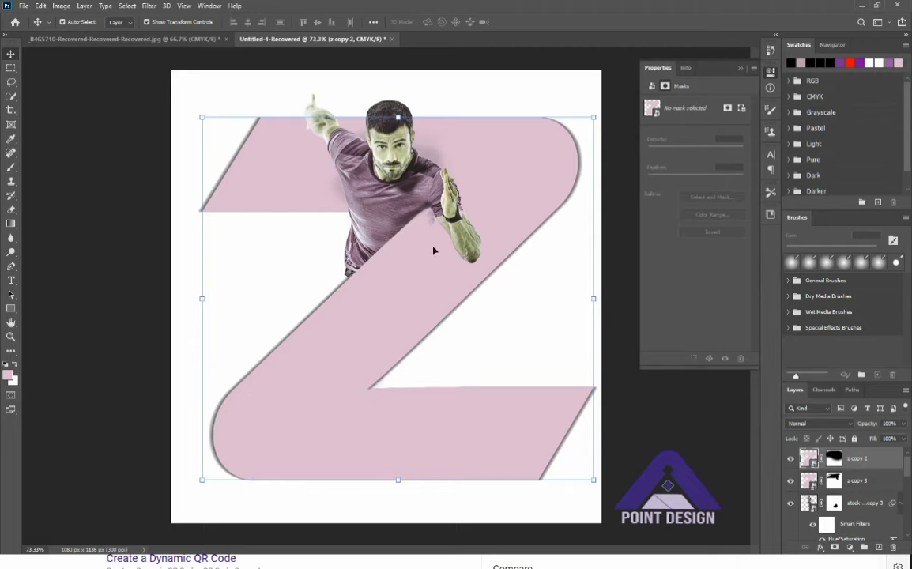
# Try masking out the runner's raised hand beyond the Z on the copy 3 layer mask, and undo the stroke.
pyautogui.click(108, 134)
pyautogui.click(295, 127)
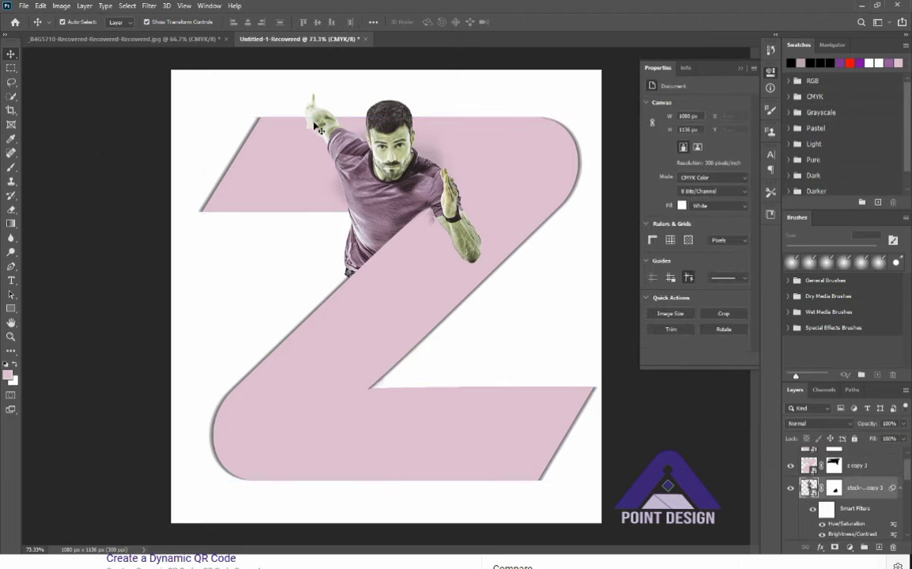
pyautogui.click(835, 489)
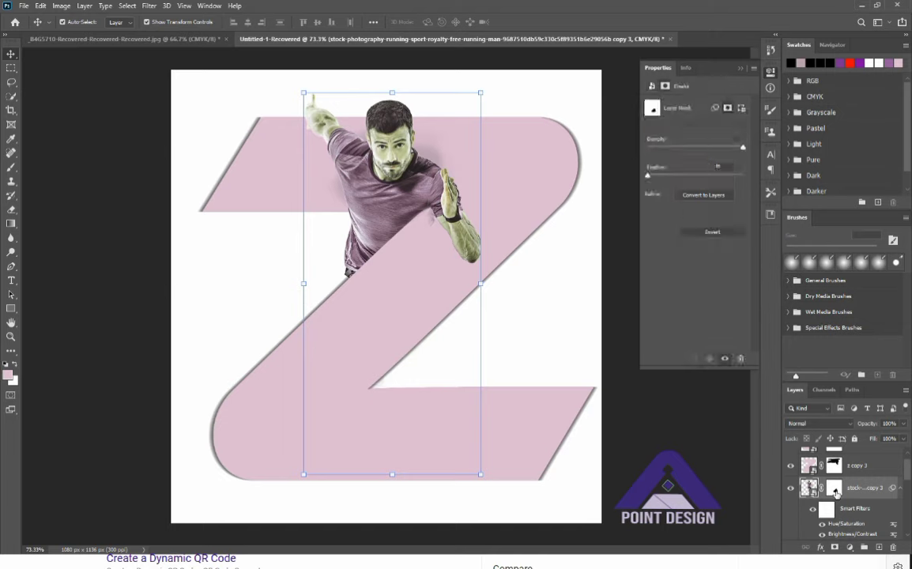
pyautogui.click(12, 167)
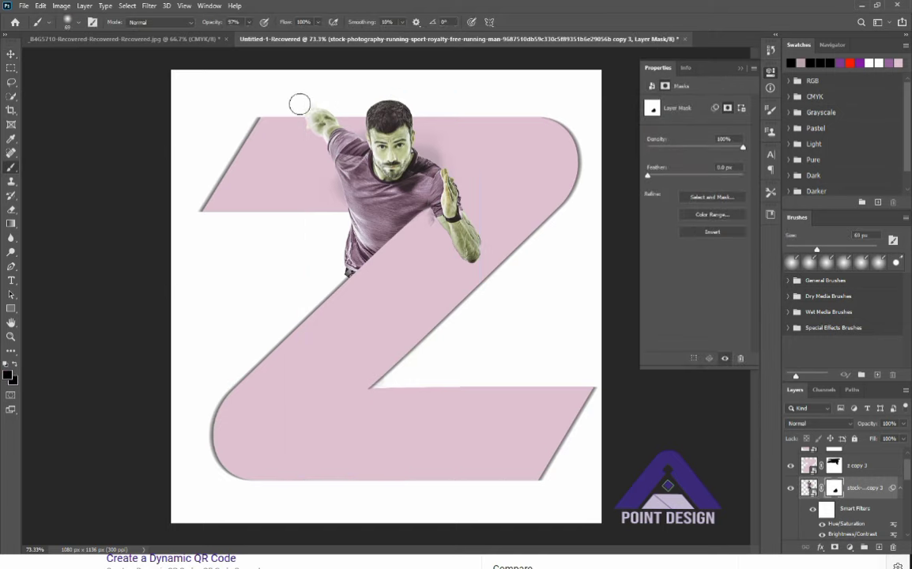
pyautogui.moveTo(300, 104)
pyautogui.mouseDown()
pyautogui.moveTo(319, 102)
pyautogui.moveTo(293, 106)
pyautogui.moveTo(310, 113)
pyautogui.moveTo(300, 122)
pyautogui.moveTo(328, 106)
pyautogui.moveTo(301, 96)
pyautogui.moveTo(290, 120)
pyautogui.moveTo(299, 128)
pyautogui.mouseUp()
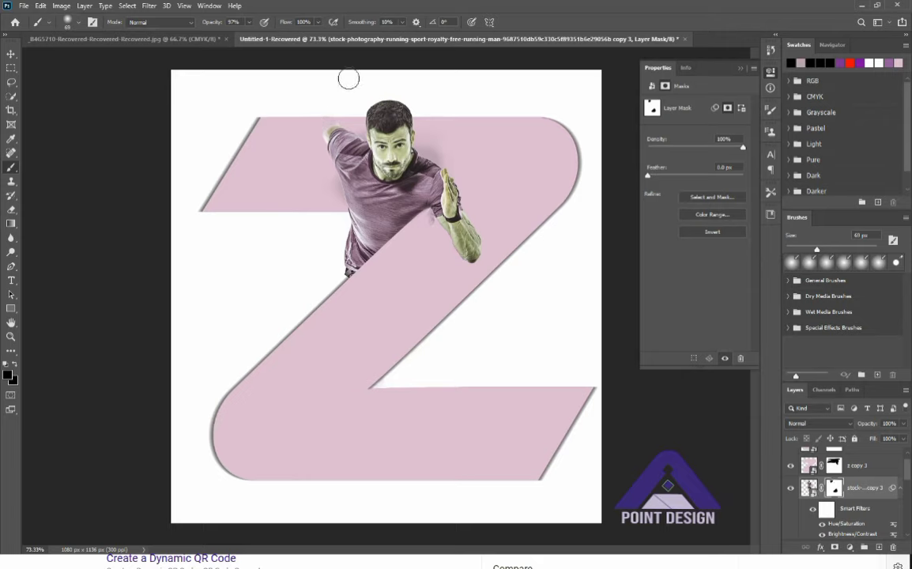
pyautogui.hotkey('ctrl', 'z')
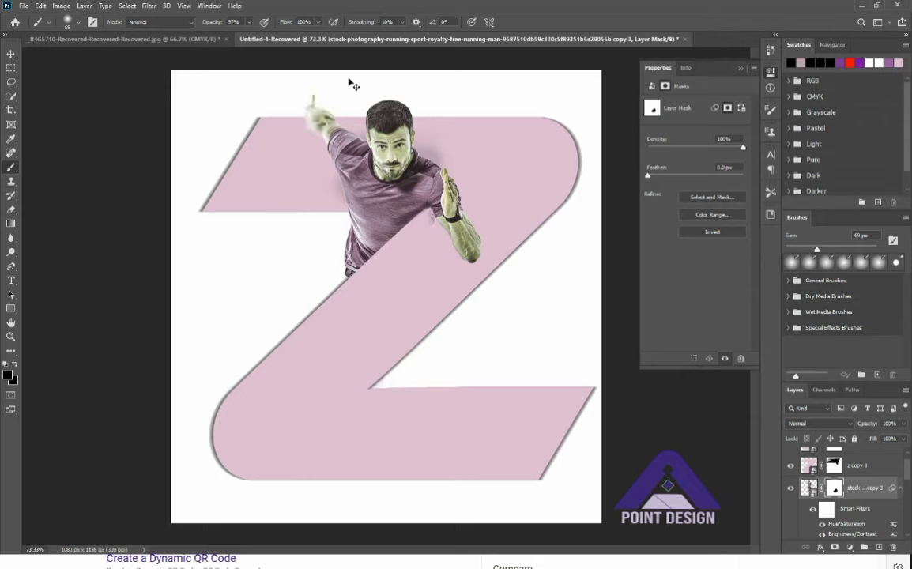
pyautogui.click(10, 54)
pyautogui.click(139, 308)
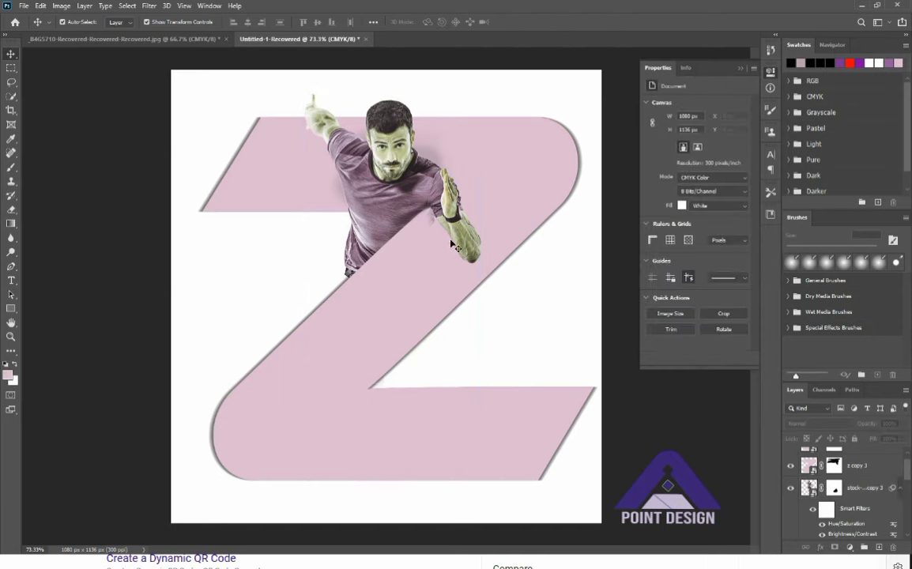
# Step back and forth through the recent visibility changes to compare the runner and the z copy 3 layer.
pyautogui.click(411, 294)
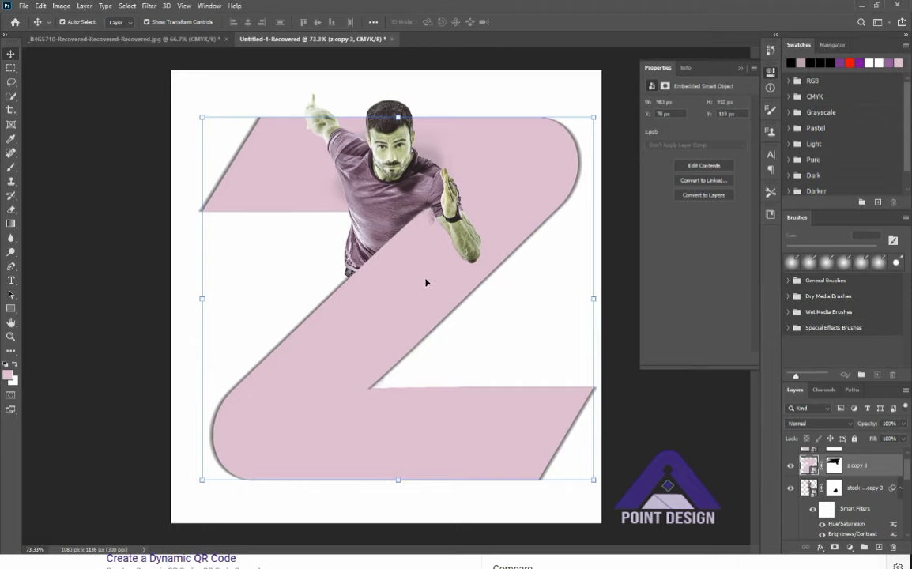
pyautogui.hotkey('ctrl', 'z')
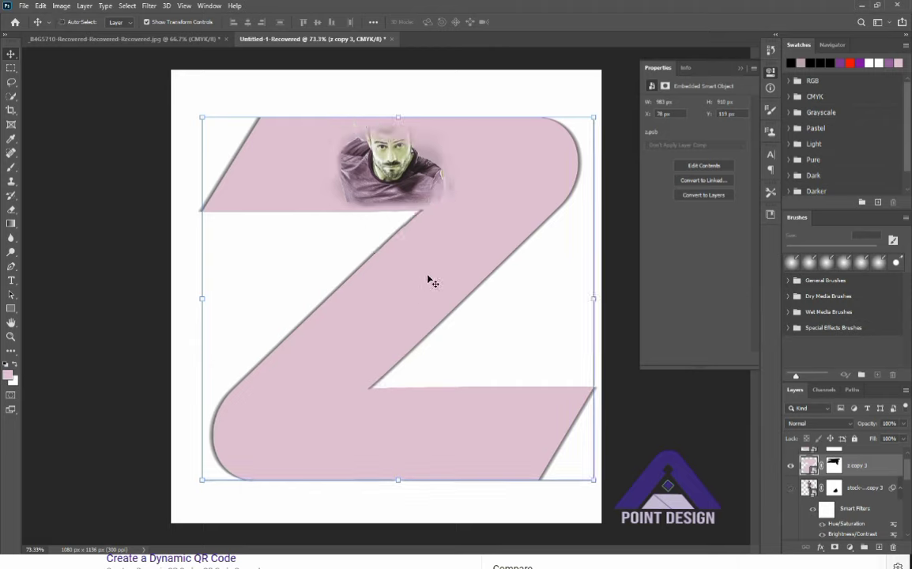
pyautogui.hotkey('ctrl', 'shift', 'z')
pyautogui.hotkey('ctrl', 'z')
pyautogui.hotkey('ctrl', 'shift', 'z')
pyautogui.hotkey('ctrl', 'z')
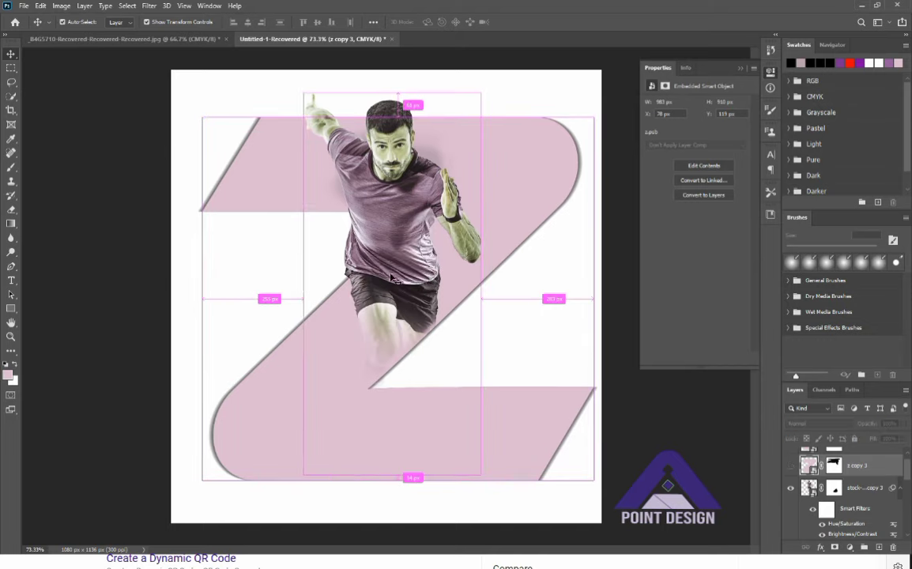
# Check the masked runner copy 3 by toggling its visibility, and show the z copy 3 layer again.
pyautogui.click(382, 246)
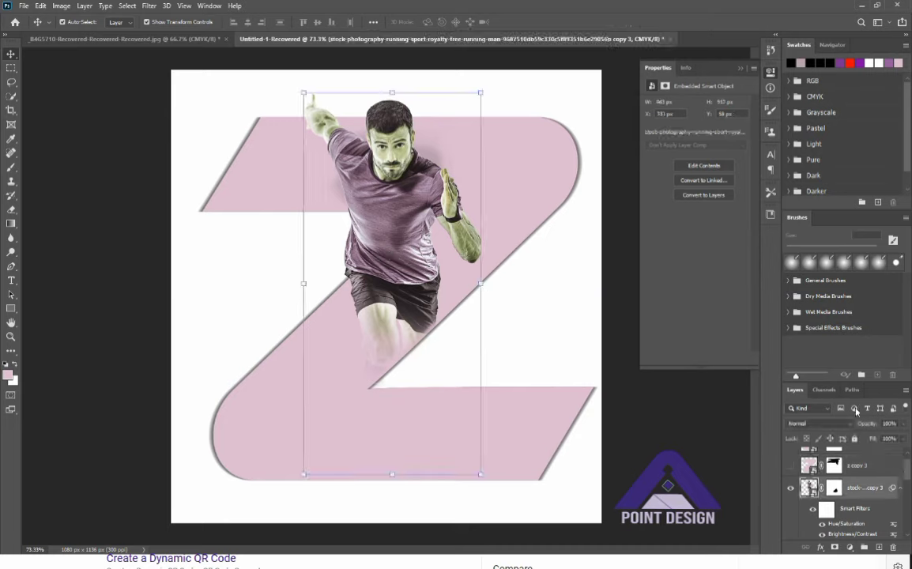
pyautogui.click(791, 494)
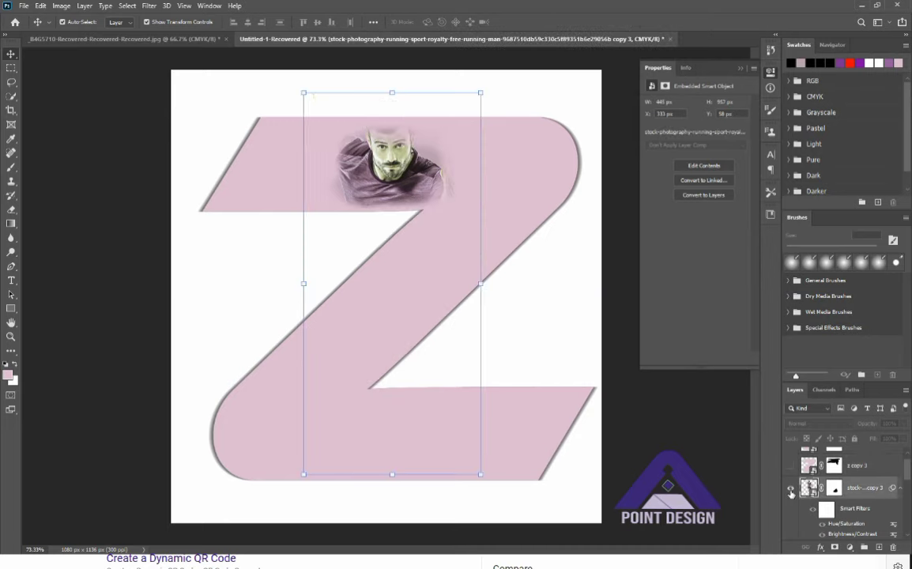
pyautogui.click(791, 493)
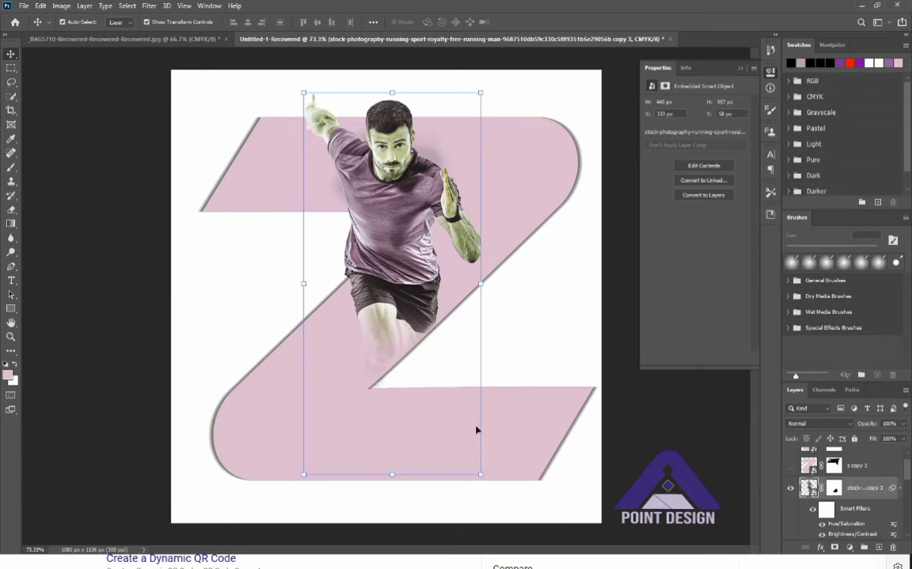
pyautogui.press('ctrl')
pyautogui.scroll(1, 797, 478)
pyautogui.click(789, 482)
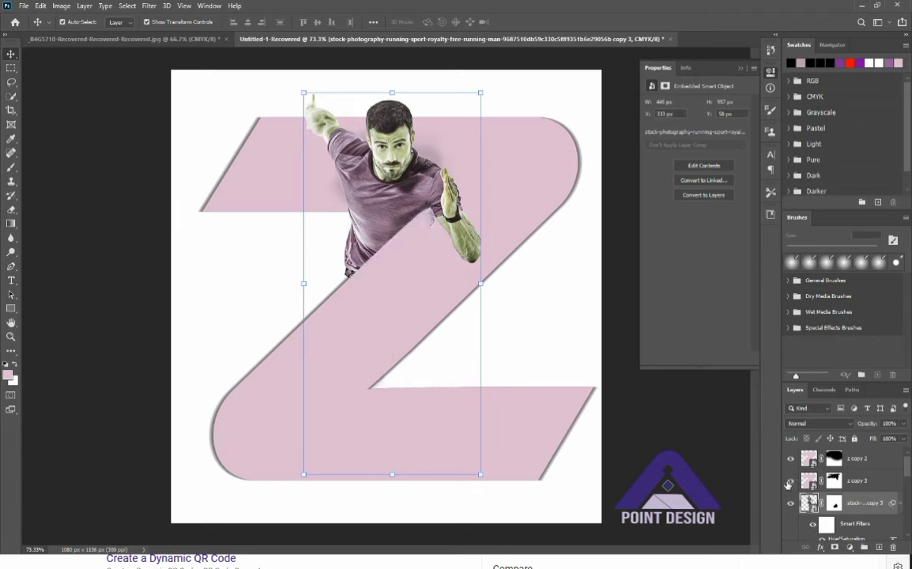
pyautogui.click(434, 360)
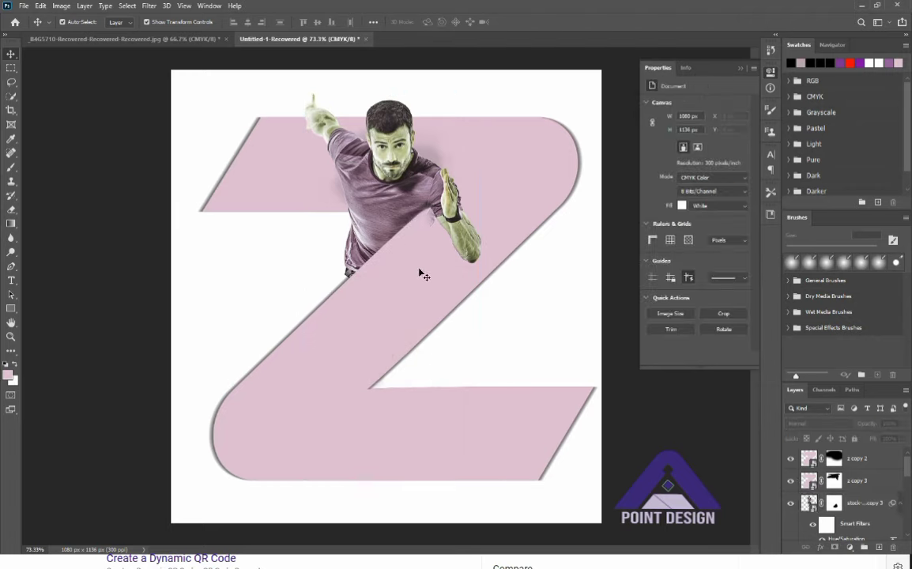
# On the runner copy 3 layer mask, paint out the faint shirt remnant under the bent arm with a 28 px brush.
pyautogui.click(375, 198)
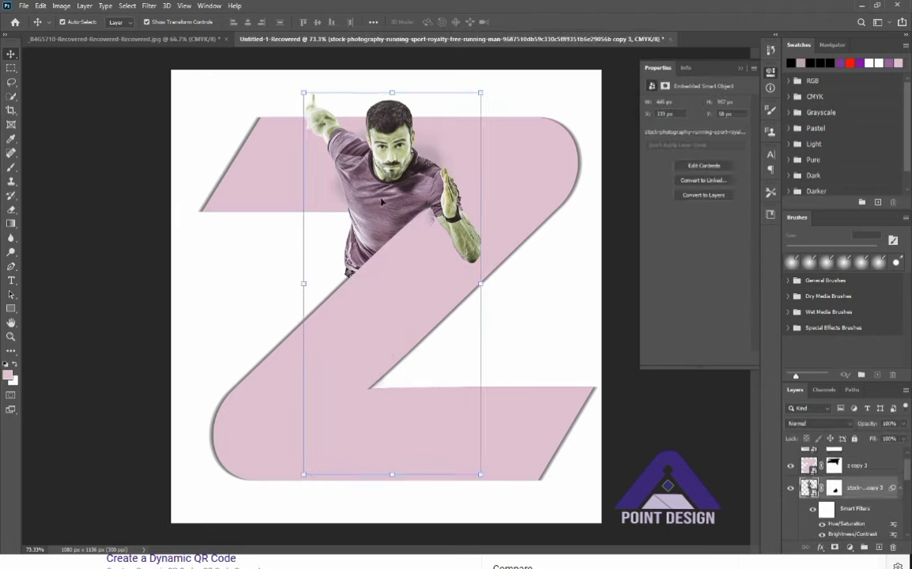
pyautogui.click(834, 488)
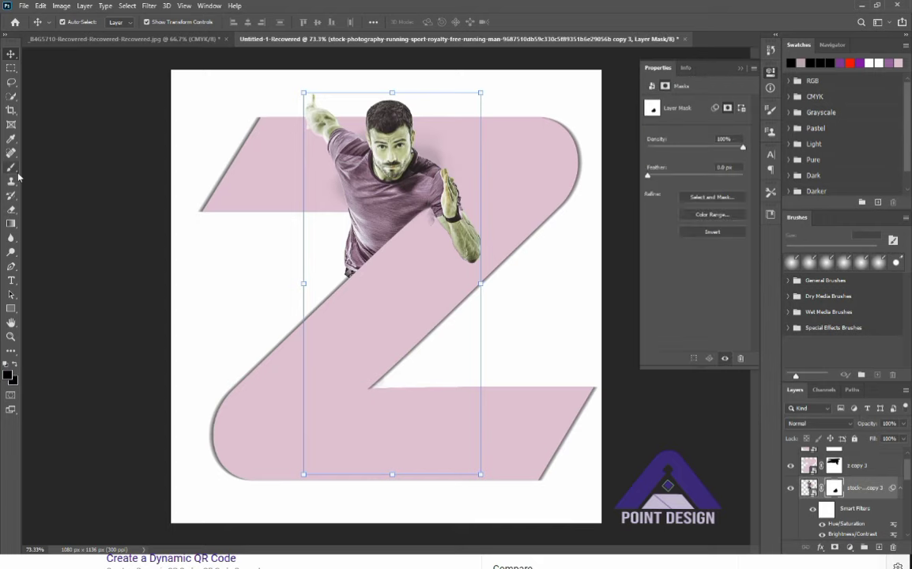
pyautogui.click(12, 168)
pyautogui.scroll(20, 432, 223)
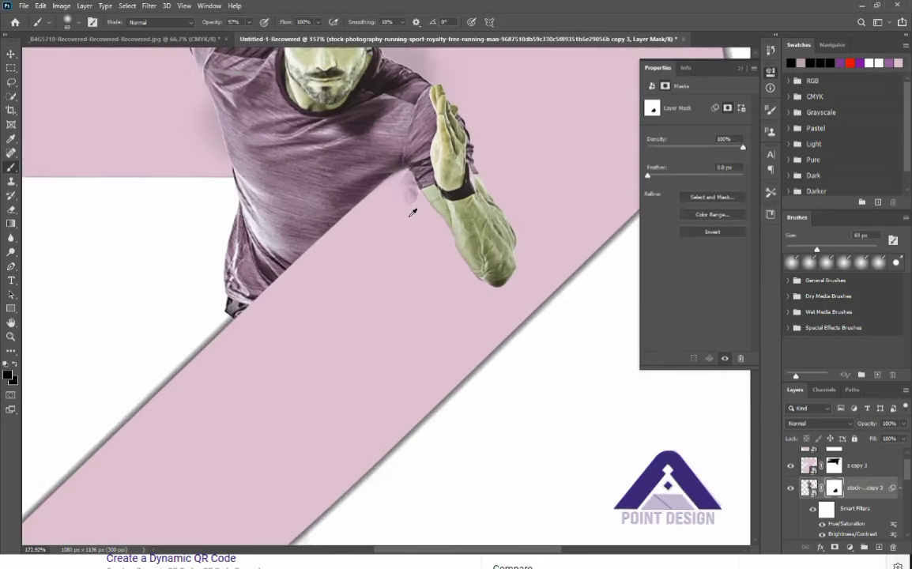
pyautogui.scroll(4, 410, 178)
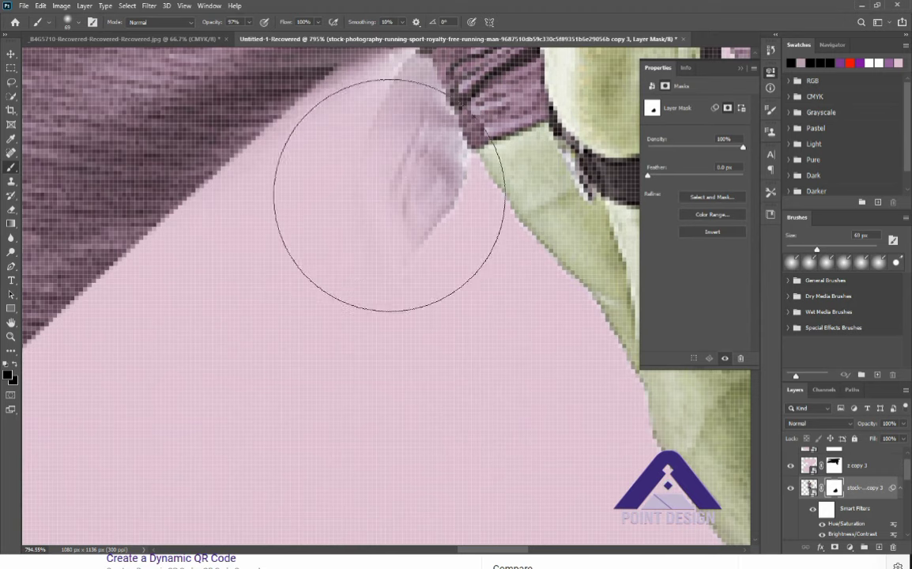
pyautogui.click(77, 22)
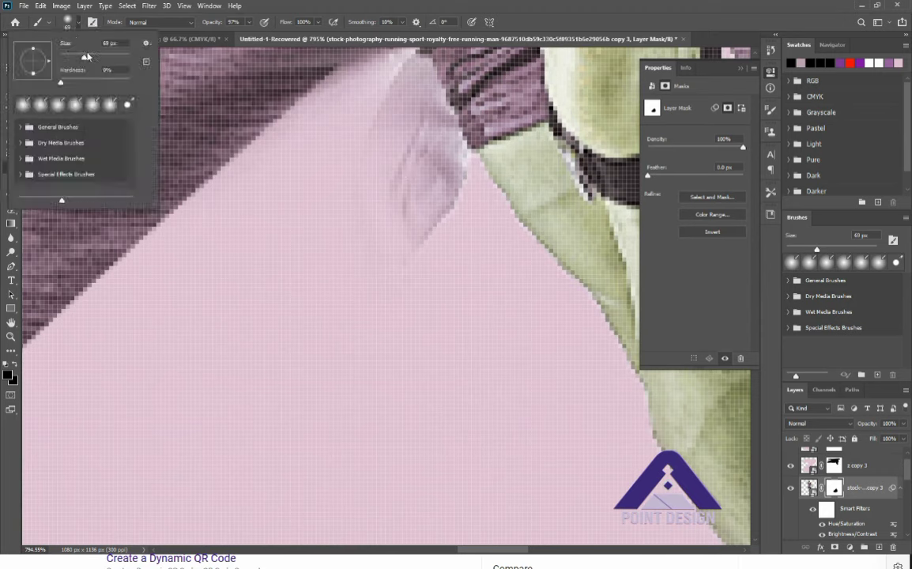
pyautogui.moveTo(422, 264)
pyautogui.mouseDown()
pyautogui.moveTo(411, 158)
pyautogui.moveTo(397, 126)
pyautogui.moveTo(430, 208)
pyautogui.moveTo(434, 197)
pyautogui.mouseUp()
pyautogui.scroll(3, 435, 197)
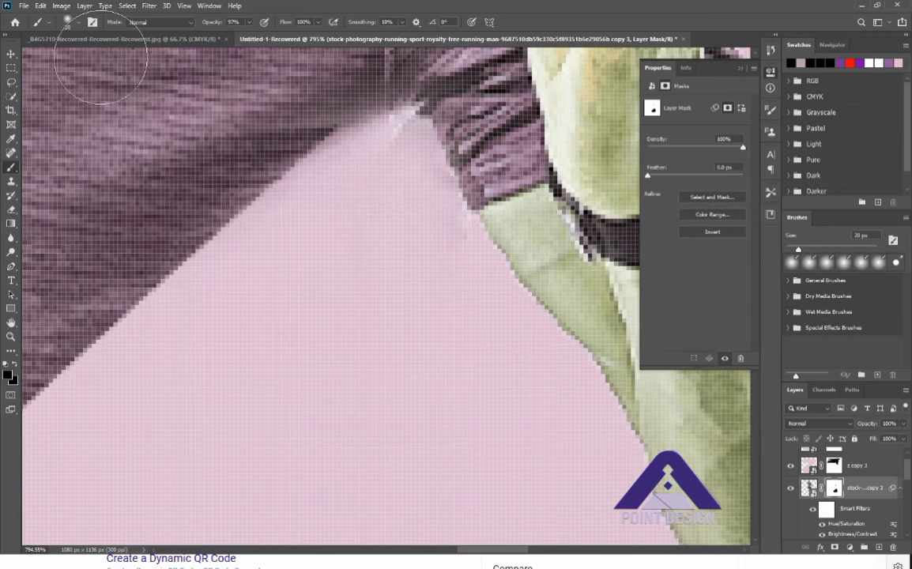
# Reduce the brush to 12 px and clean the remaining shirt traces along the sleeve and the Z's edge on the mask.
pyautogui.click(77, 26)
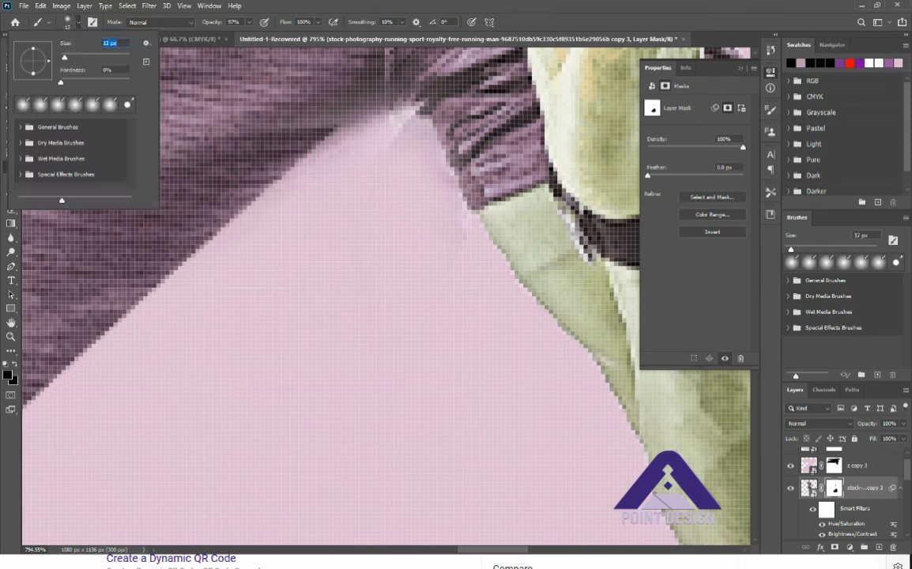
pyautogui.moveTo(425, 241)
pyautogui.mouseDown()
pyautogui.moveTo(425, 230)
pyautogui.moveTo(448, 244)
pyautogui.moveTo(426, 182)
pyautogui.mouseUp()
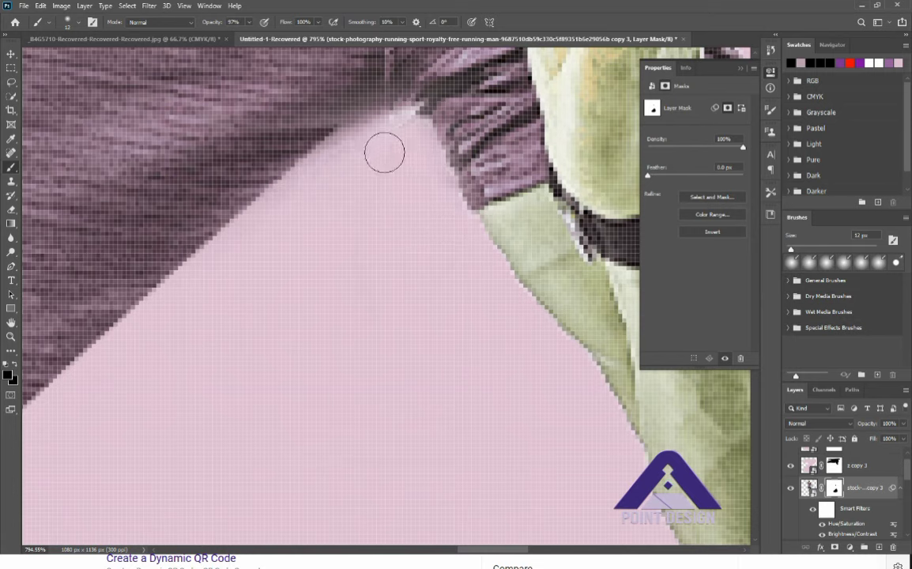
pyautogui.moveTo(384, 152)
pyautogui.mouseDown()
pyautogui.moveTo(409, 128)
pyautogui.moveTo(362, 151)
pyautogui.mouseUp()
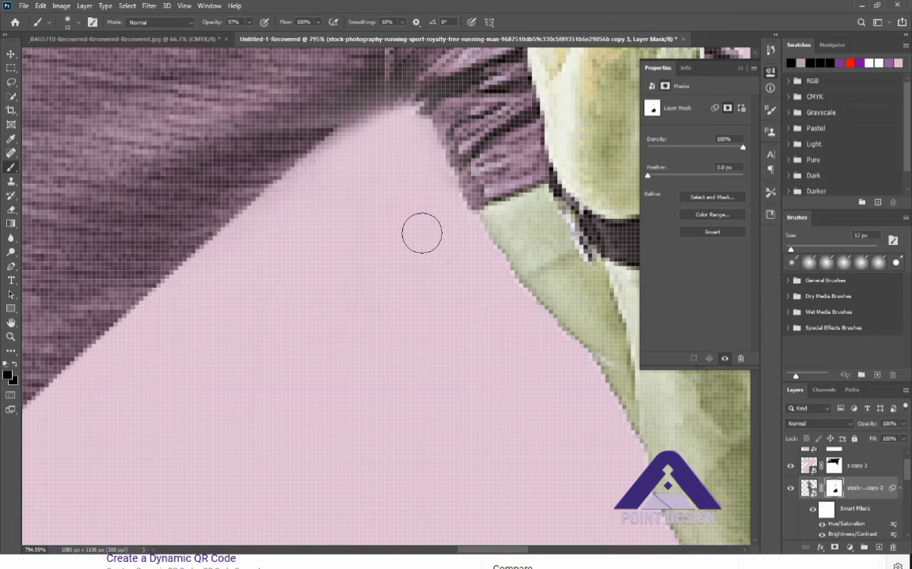
pyautogui.scroll(-5, 427, 291)
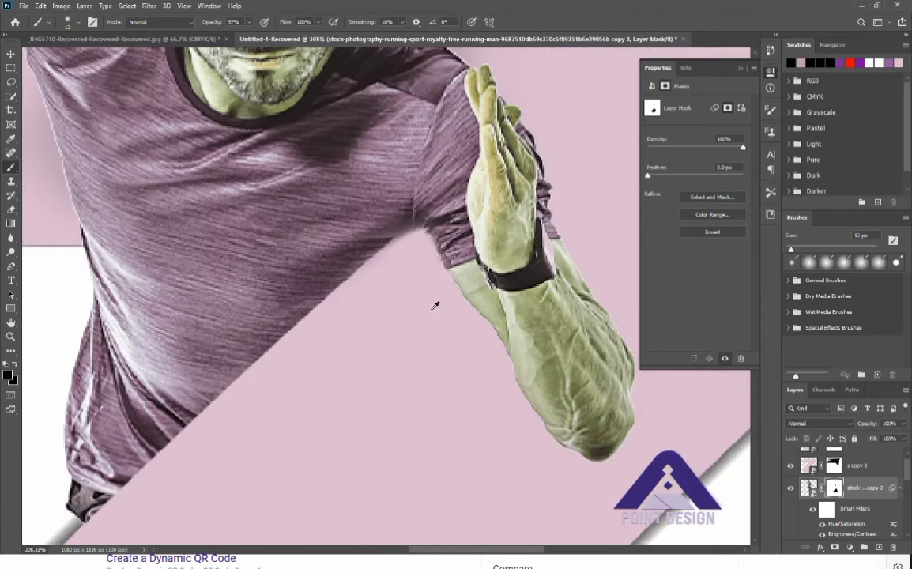
pyautogui.scroll(-5, 435, 305)
pyautogui.scroll(-2, 436, 307)
pyautogui.click(11, 54)
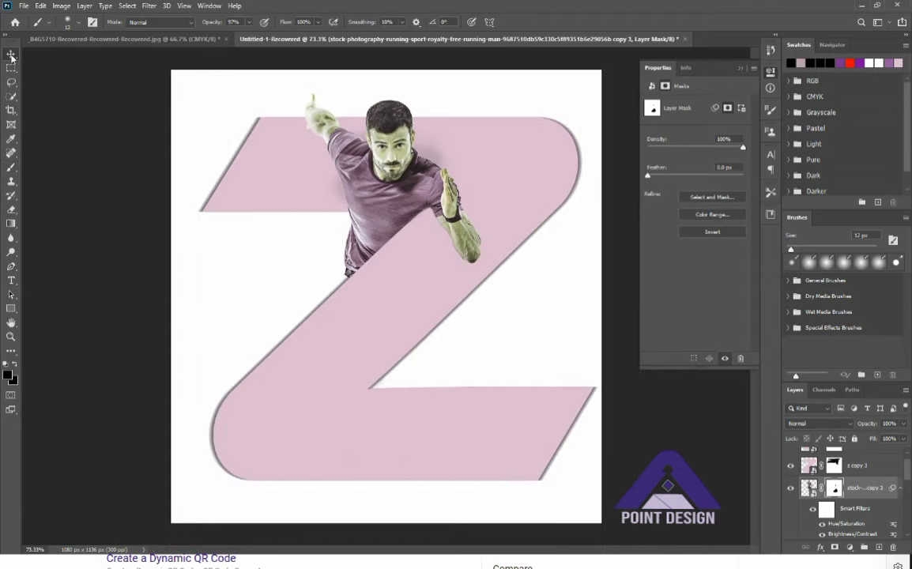
pyautogui.click(115, 248)
pyautogui.hotkey('ctrl', '-')
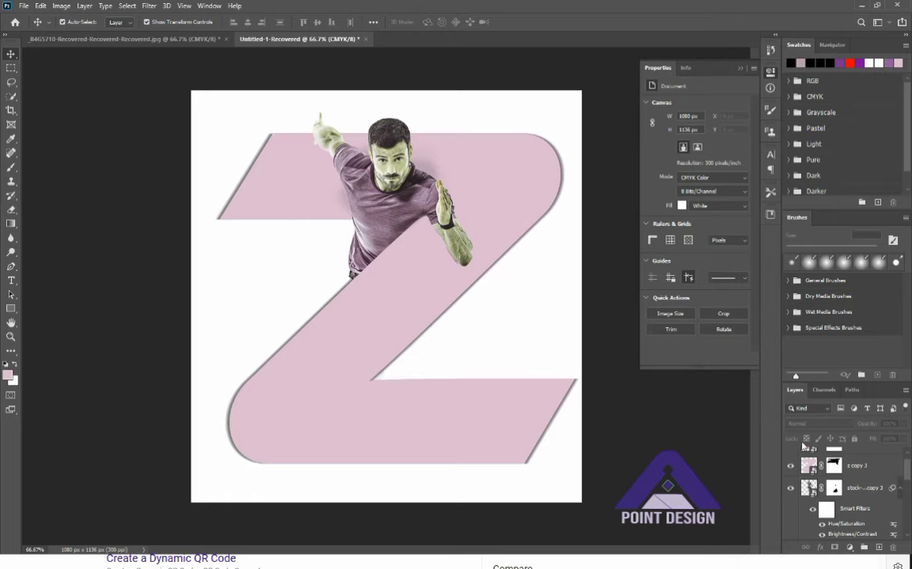
# Check what the stock-photo copy 2 layer adds to the composition by toggling runner layer visibility.
pyautogui.scroll(-3, 800, 480)
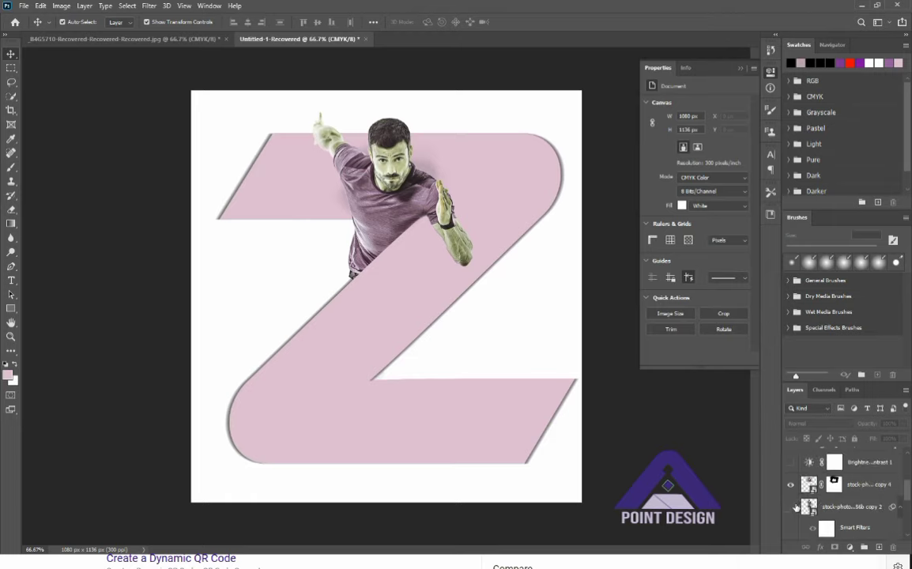
pyautogui.click(792, 507)
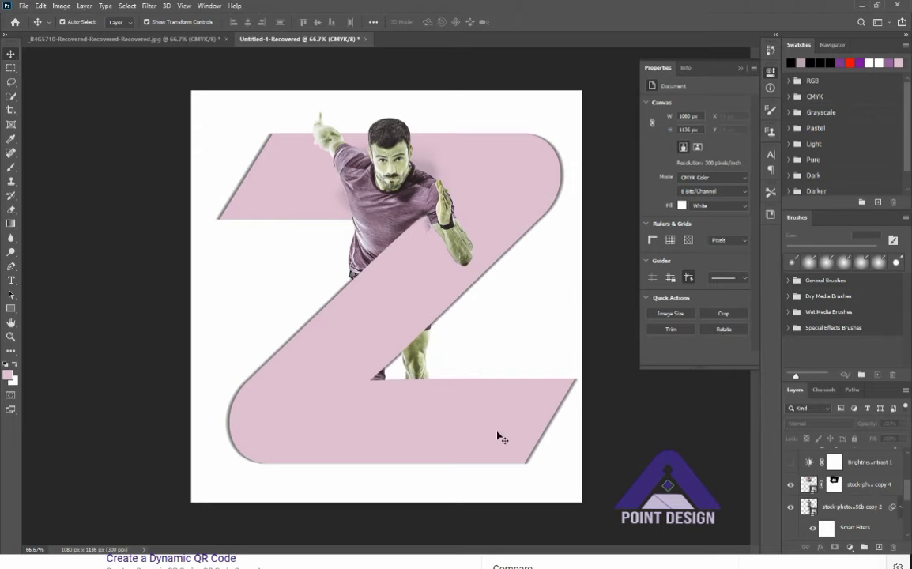
pyautogui.click(790, 508)
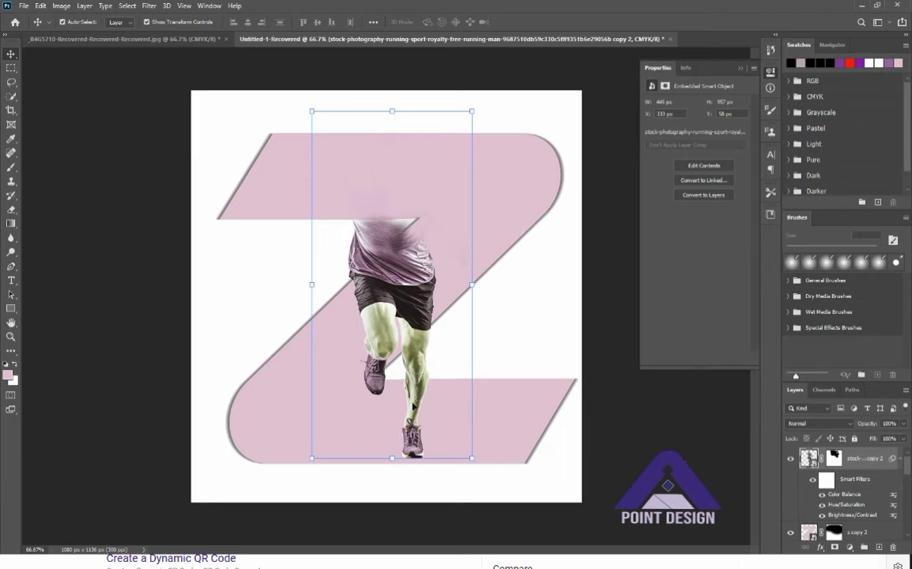
pyautogui.click(607, 452)
pyautogui.scroll(4, 798, 498)
pyautogui.click(790, 509)
pyautogui.click(791, 509)
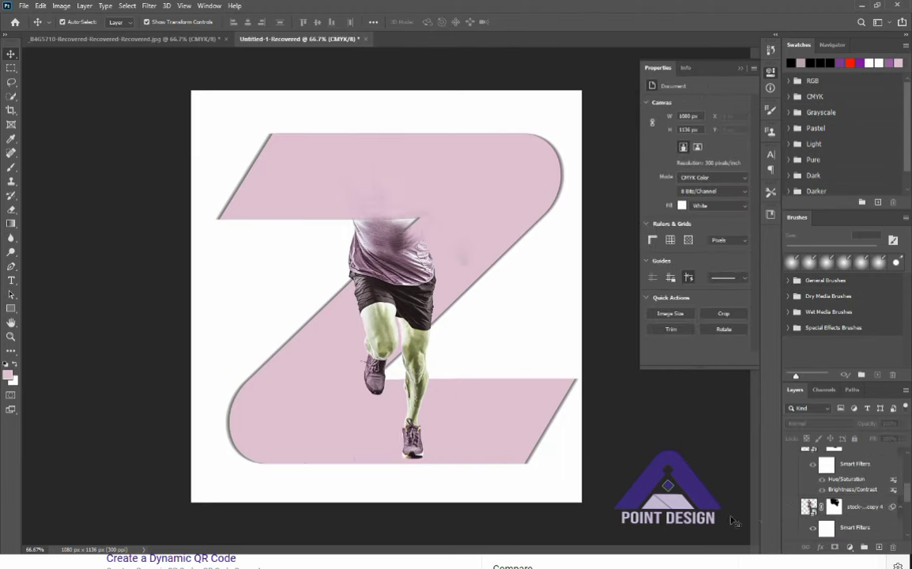
# Paint black on the copy 2 layer mask with a 100 px brush at 55% opacity to hide the shirt above the shorts.
pyautogui.click(415, 346)
pyautogui.click(835, 459)
pyautogui.press('b')
pyautogui.moveTo(334, 224)
pyautogui.mouseDown()
pyautogui.moveTo(387, 224)
pyautogui.moveTo(387, 238)
pyautogui.moveTo(435, 228)
pyautogui.moveTo(336, 281)
pyautogui.mouseUp()
pyautogui.moveTo(249, 22); pyautogui.dragTo(230, 36)
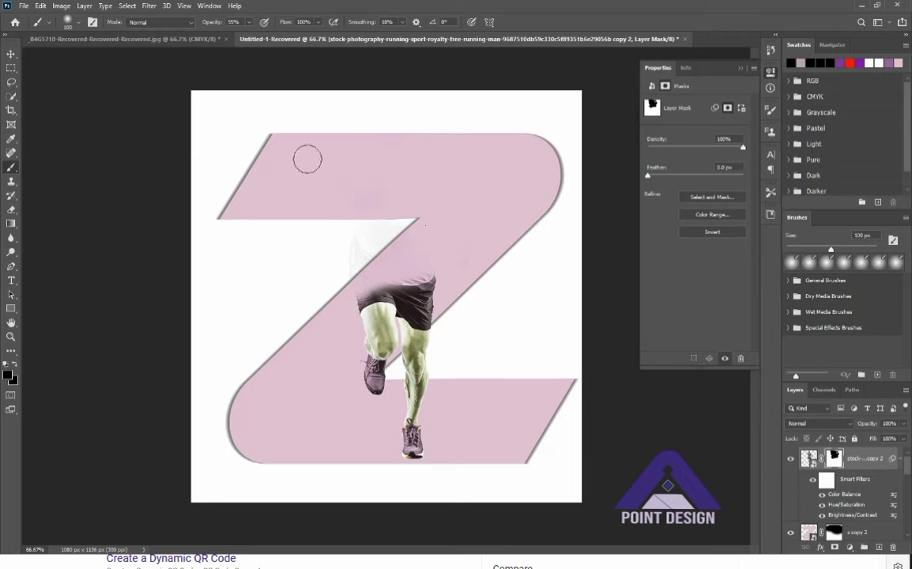
pyautogui.moveTo(357, 283)
pyautogui.mouseDown()
pyautogui.moveTo(384, 261)
pyautogui.moveTo(463, 262)
pyautogui.mouseUp()
pyautogui.moveTo(427, 220)
pyautogui.mouseDown()
pyautogui.moveTo(352, 275)
pyautogui.moveTo(424, 259)
pyautogui.mouseUp()
pyautogui.click(10, 54)
pyautogui.click(609, 395)
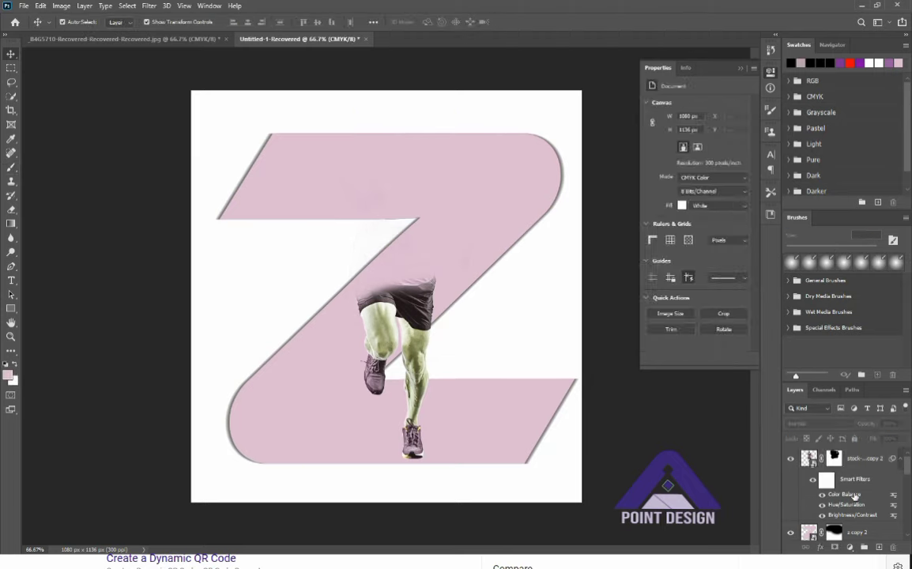
# Show the runner's upper-body layer together with the masked copy 2 legs layer, and select the z copy 2 layer.
pyautogui.scroll(-3, 853, 501)
pyautogui.click(790, 504)
pyautogui.scroll(-2, 791, 498)
pyautogui.click(792, 494)
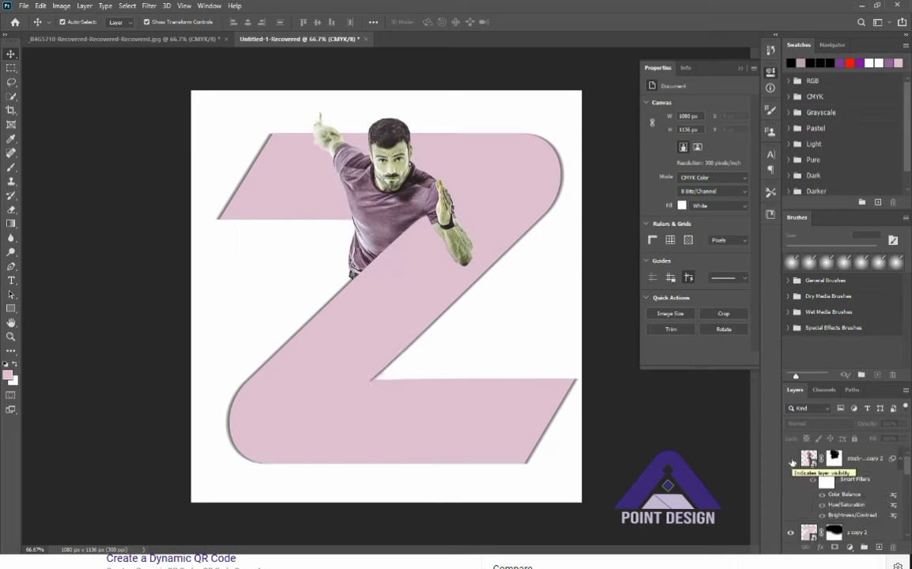
pyautogui.scroll(2, 792, 482)
pyautogui.click(791, 460)
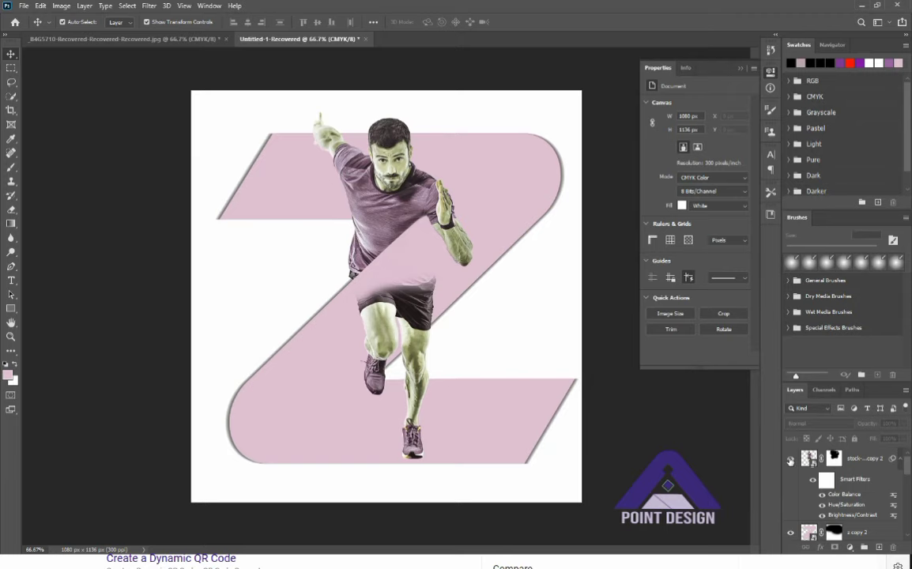
pyautogui.click(868, 535)
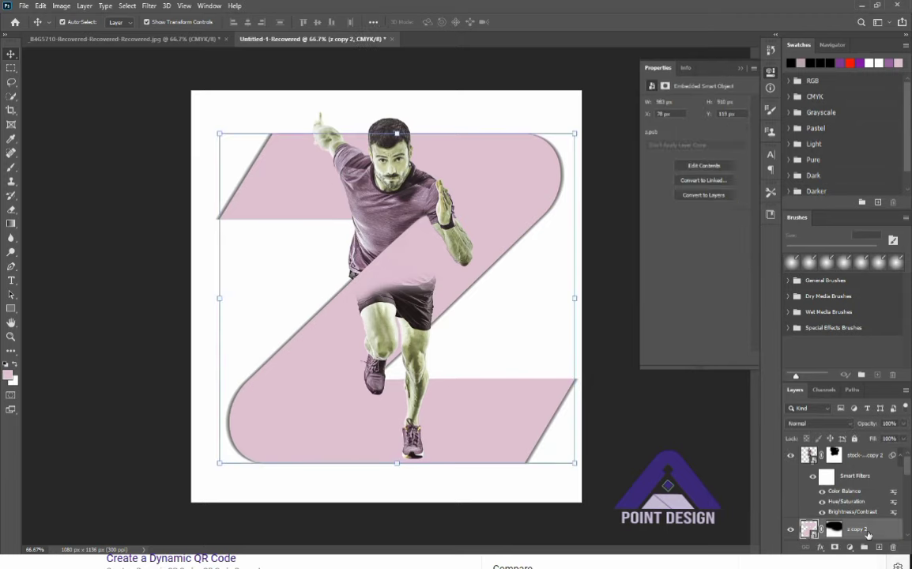
# Duplicate the z copy 2 layer to the top of the layer stack and rasterize the duplicate.
pyautogui.moveTo(867, 525); pyautogui.dragTo(810, 448)
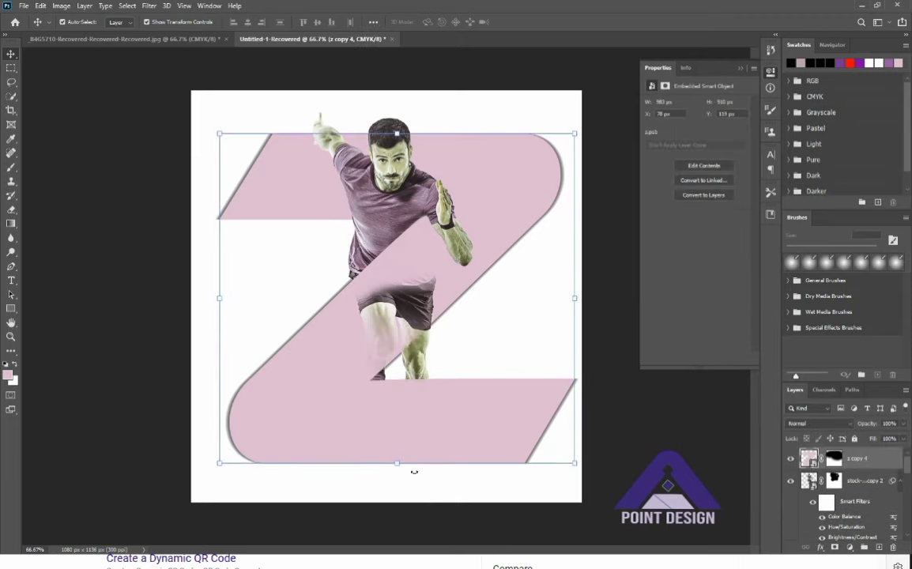
pyautogui.press('b')
pyautogui.click(443, 402)
pyautogui.press('Return')
pyautogui.moveTo(556, 442)
pyautogui.mouseDown()
pyautogui.moveTo(412, 436)
pyautogui.moveTo(392, 406)
pyautogui.moveTo(427, 404)
pyautogui.mouseUp()
# Set both the foreground and the background colour to black.
pyautogui.click(7, 375)
pyautogui.click(604, 283)
pyautogui.click(717, 143)
pyautogui.click(13, 381)
pyautogui.click(604, 283)
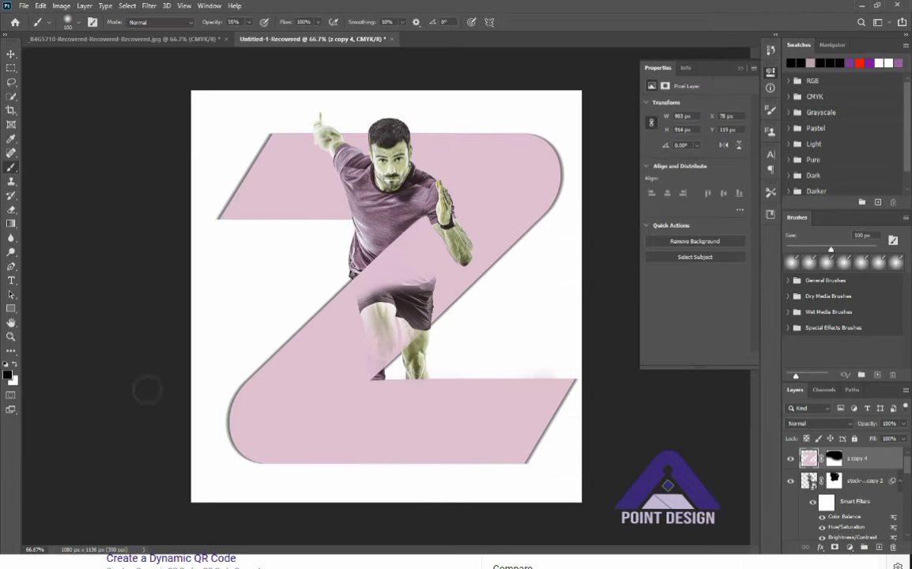
pyautogui.click(717, 144)
pyautogui.moveTo(439, 357)
pyautogui.mouseDown()
pyautogui.moveTo(399, 387)
pyautogui.moveTo(425, 422)
pyautogui.moveTo(415, 446)
pyautogui.mouseUp()
pyautogui.hotkey('ctrl', 'z')
pyautogui.hotkey('ctrl', 'z')
# Paint black on the z copy 4 mask with a 100 px brush, raising opacity to 74%, to reveal the front leg and both shoes.
pyautogui.click(834, 458)
pyautogui.moveTo(374, 389); pyautogui.dragTo(379, 382)
pyautogui.moveTo(417, 411)
pyautogui.mouseDown()
pyautogui.moveTo(431, 382)
pyautogui.moveTo(412, 426)
pyautogui.mouseUp()
pyautogui.press('7')
pyautogui.press('4')
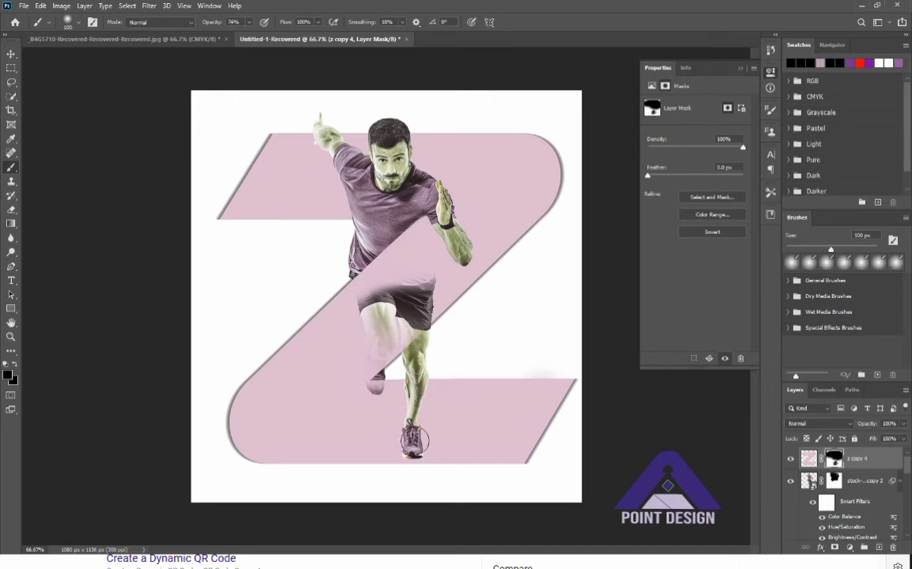
# Paint black on the stock-photo copy 2 mask, raising opacity to 98%, to hide the shorts and upper leg over the Z's diagonal.
pyautogui.click(78, 22)
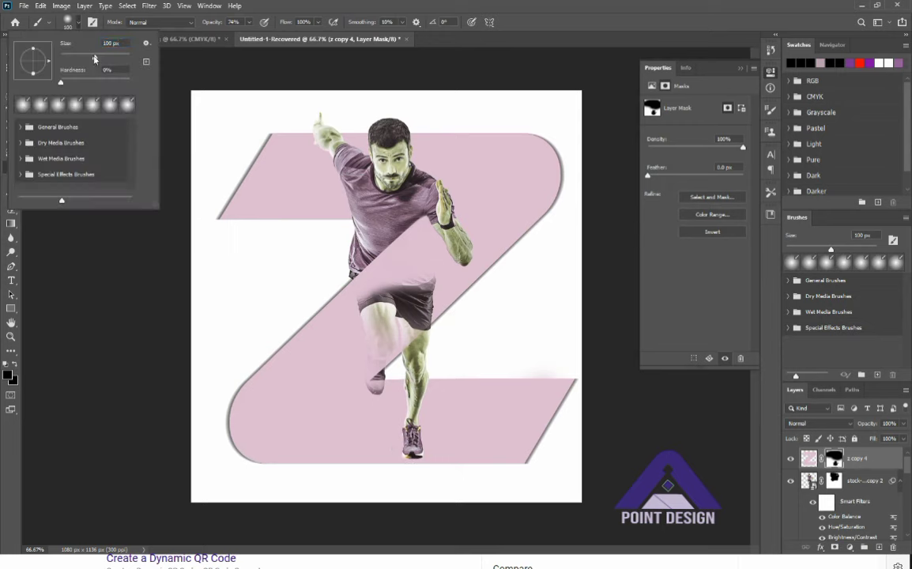
pyautogui.press('v')
pyautogui.click(417, 408)
pyautogui.click(835, 476)
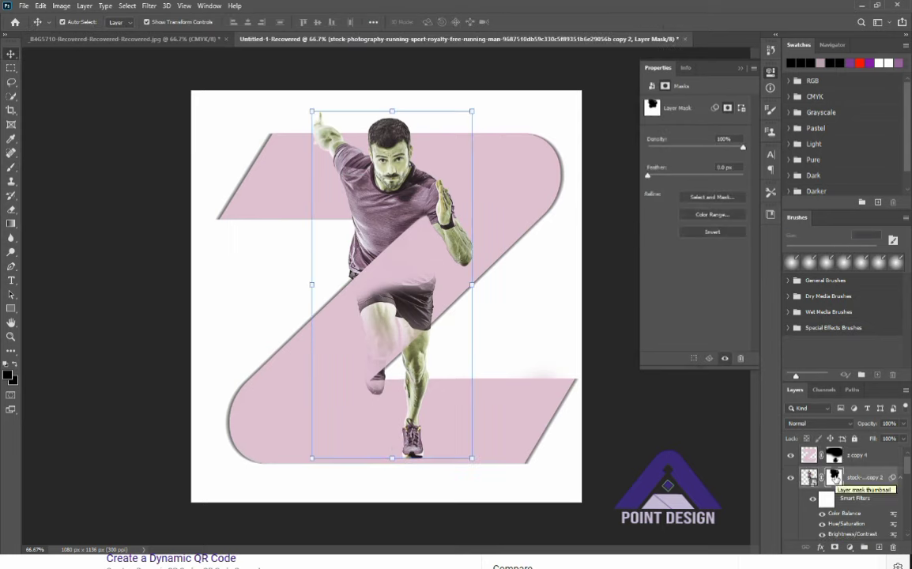
pyautogui.press('b')
pyautogui.moveTo(340, 272); pyautogui.dragTo(411, 308)
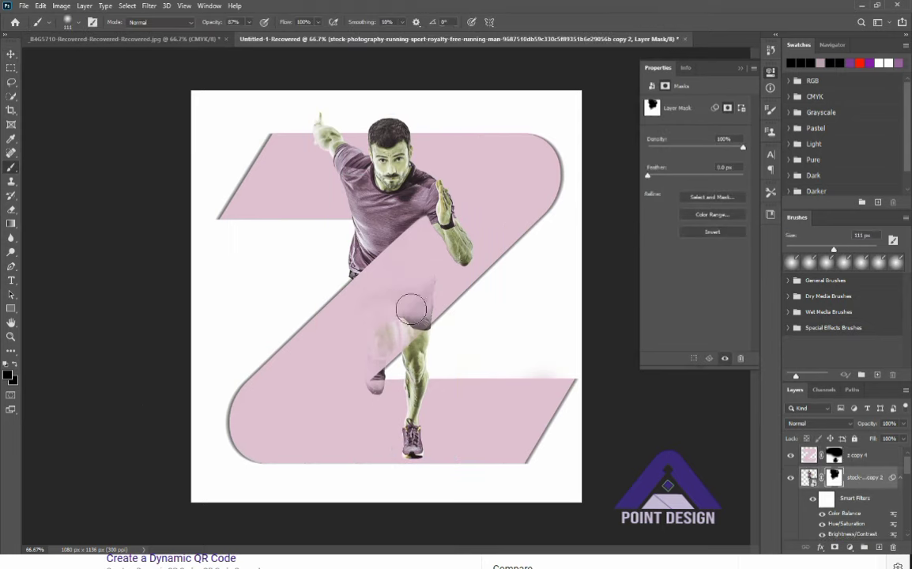
pyautogui.click(249, 22)
pyautogui.moveTo(242, 34); pyautogui.dragTo(248, 33)
pyautogui.moveTo(340, 282)
pyautogui.mouseDown()
pyautogui.moveTo(426, 279)
pyautogui.moveTo(400, 300)
pyautogui.moveTo(376, 248)
pyautogui.mouseUp()
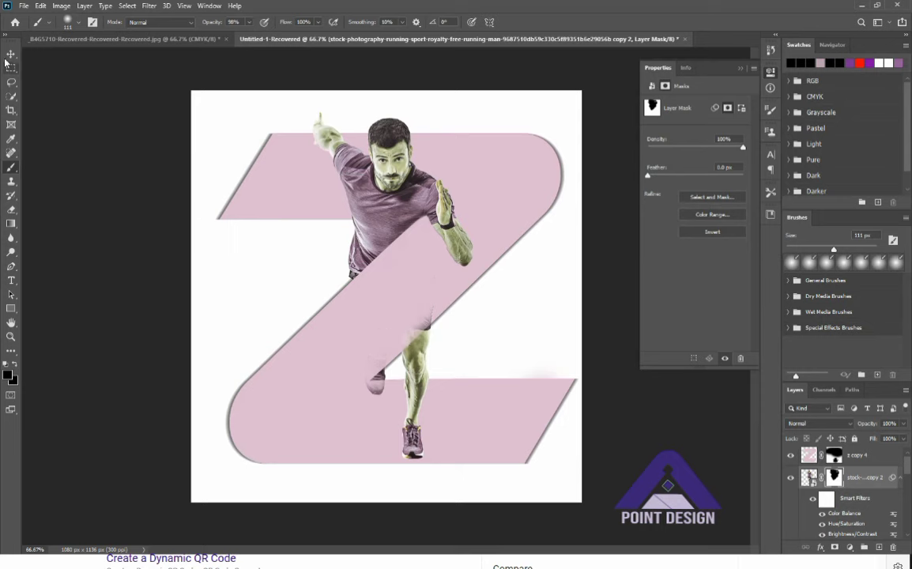
# Reduce the brush to 64 px at 28% opacity and erase the remaining shorts traces on the copy 2 mask.
pyautogui.click(11, 55)
pyautogui.scroll(9, 415, 326)
pyautogui.click(10, 167)
pyautogui.click(249, 22)
pyautogui.moveTo(249, 34); pyautogui.dragTo(213, 34)
pyautogui.click(78, 23)
pyautogui.moveTo(96, 56); pyautogui.dragTo(88, 57)
pyautogui.moveTo(411, 276)
pyautogui.mouseDown()
pyautogui.moveTo(430, 303)
pyautogui.moveTo(412, 329)
pyautogui.mouseUp()
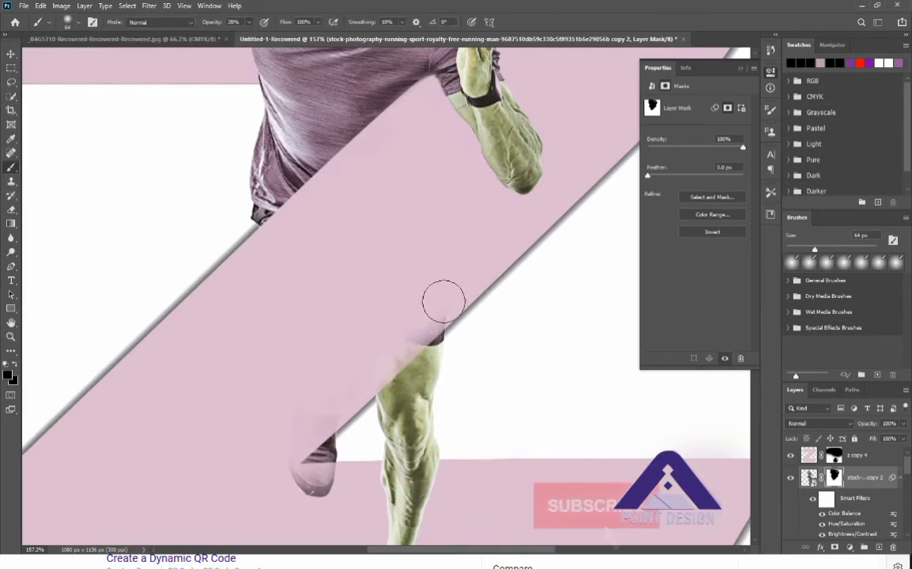
# Clean the leg and shorts residue along the diagonal's lower edge on the mask with a 25 px brush at 85% opacity.
pyautogui.scroll(9, 423, 317)
pyautogui.click(77, 23)
pyautogui.moveTo(89, 57); pyautogui.dragTo(69, 57)
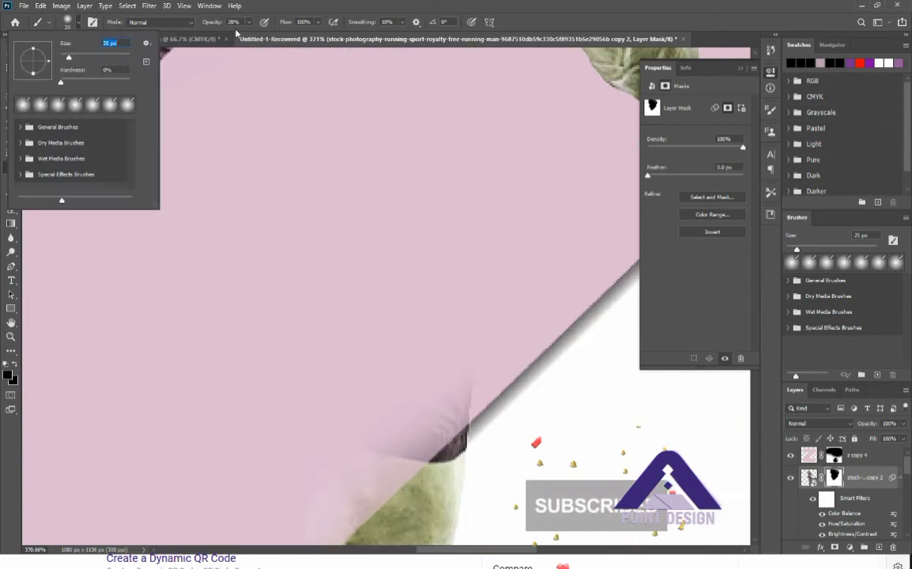
pyautogui.click(249, 22)
pyautogui.moveTo(249, 36); pyautogui.dragTo(280, 37)
pyautogui.moveTo(464, 372)
pyautogui.mouseDown()
pyautogui.moveTo(418, 432)
pyautogui.moveTo(336, 479)
pyautogui.mouseUp()
pyautogui.scroll(-2, 316, 458)
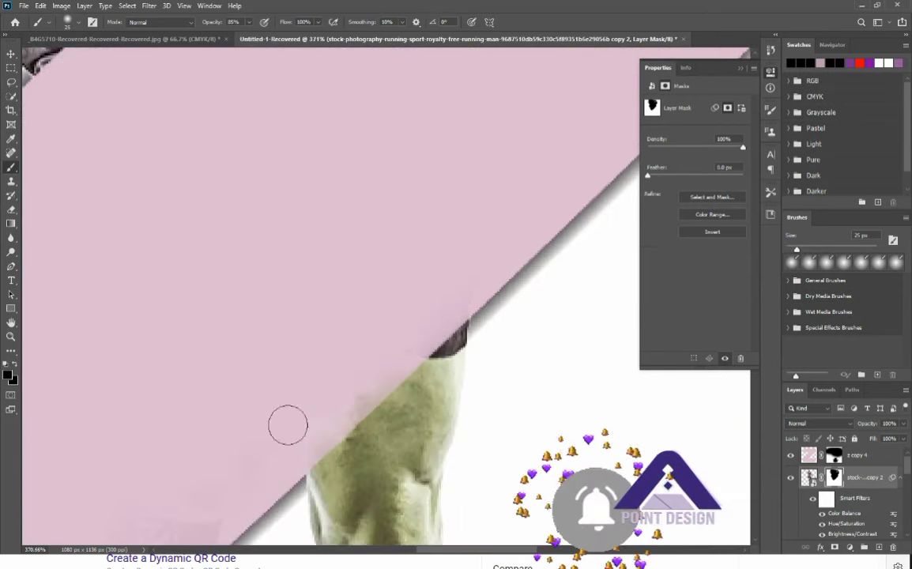
pyautogui.scroll(-2, 191, 333)
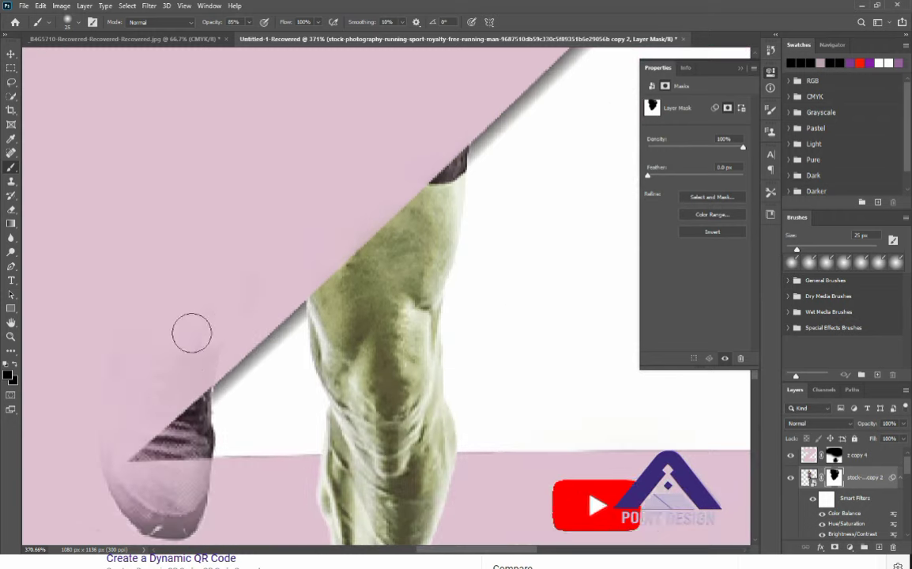
pyautogui.hotkey('ctrl', '0')
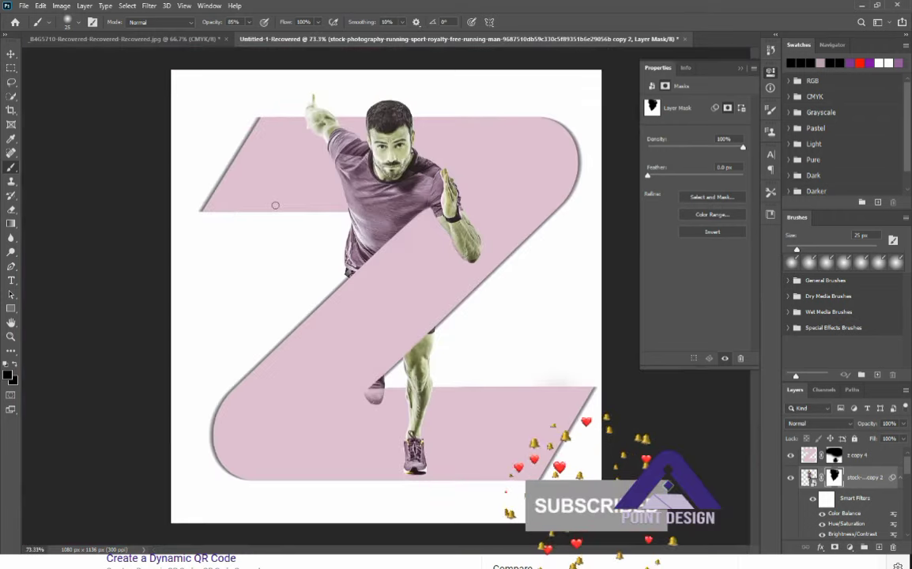
# Flatten the Layer 1 copy shadow to about 90% height and place it directly beneath the front shoe.
pyautogui.keyDown('ctrl'); pyautogui.click(363, 349); pyautogui.keyUp('ctrl')
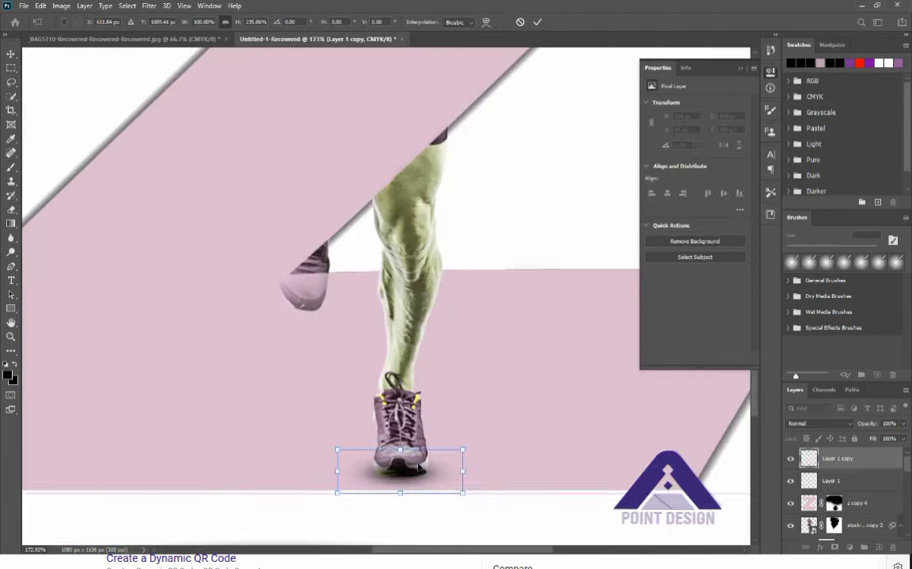
pyautogui.moveTo(400, 468); pyautogui.dragTo(402, 474)
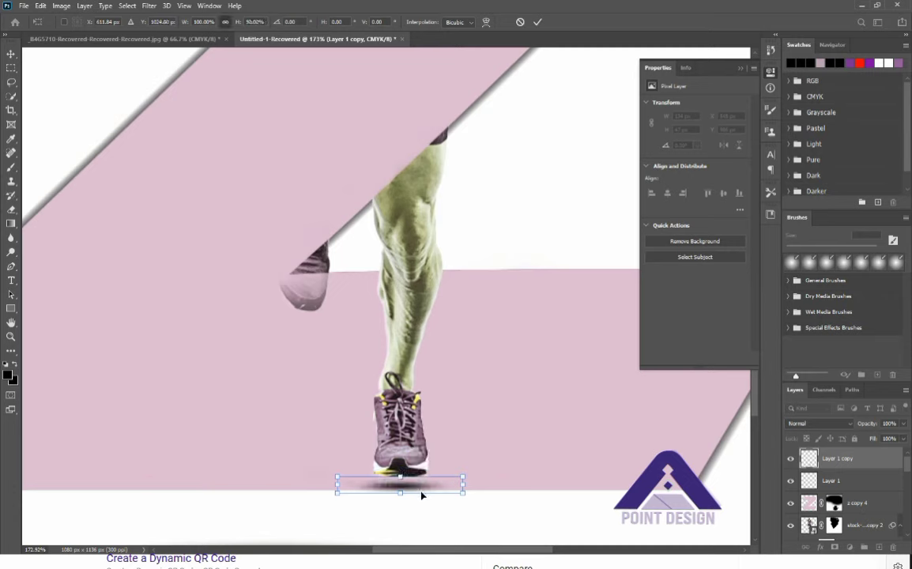
pyautogui.press('Up')
pyautogui.press('Up')
pyautogui.press('Up')
pyautogui.press('Up')
pyautogui.press('Up')
pyautogui.press('Up')
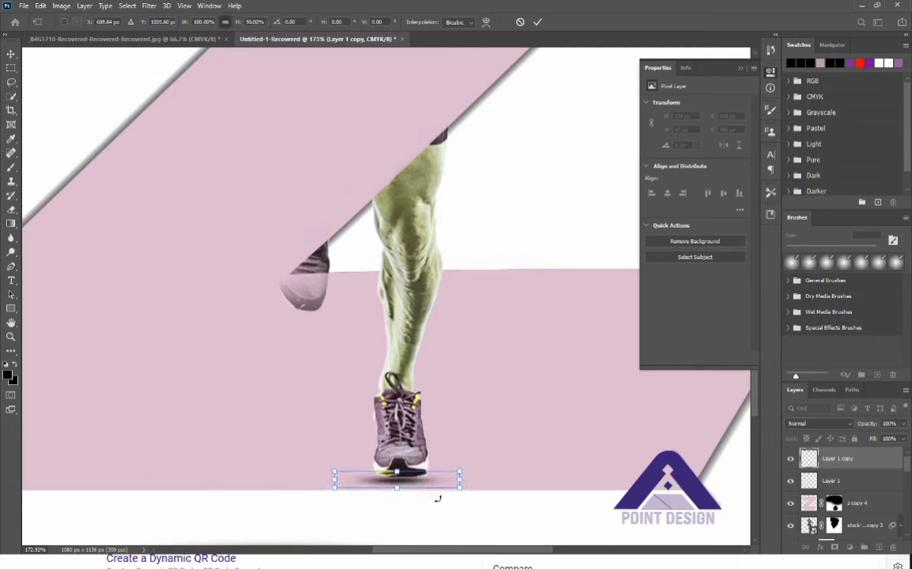
pyautogui.press('Up')
pyautogui.press('Up')
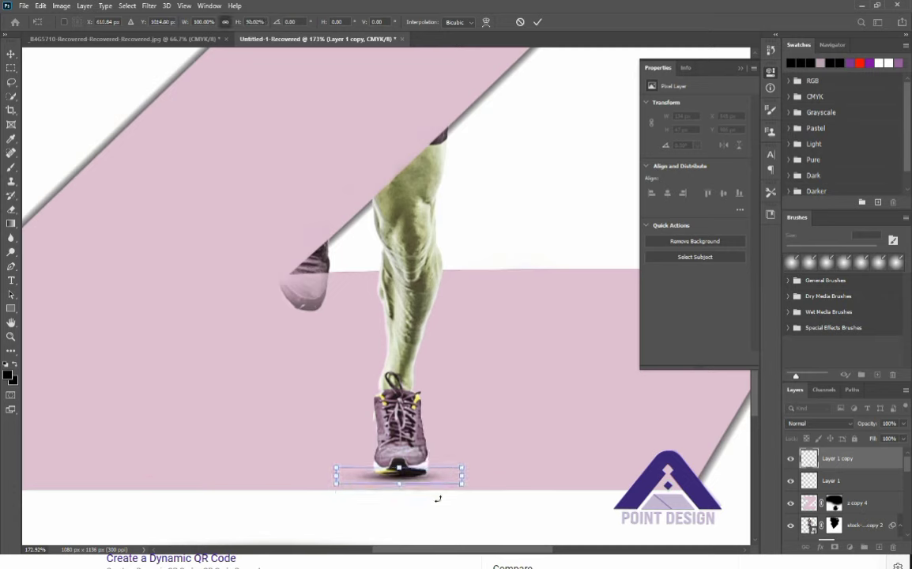
pyautogui.click(538, 23)
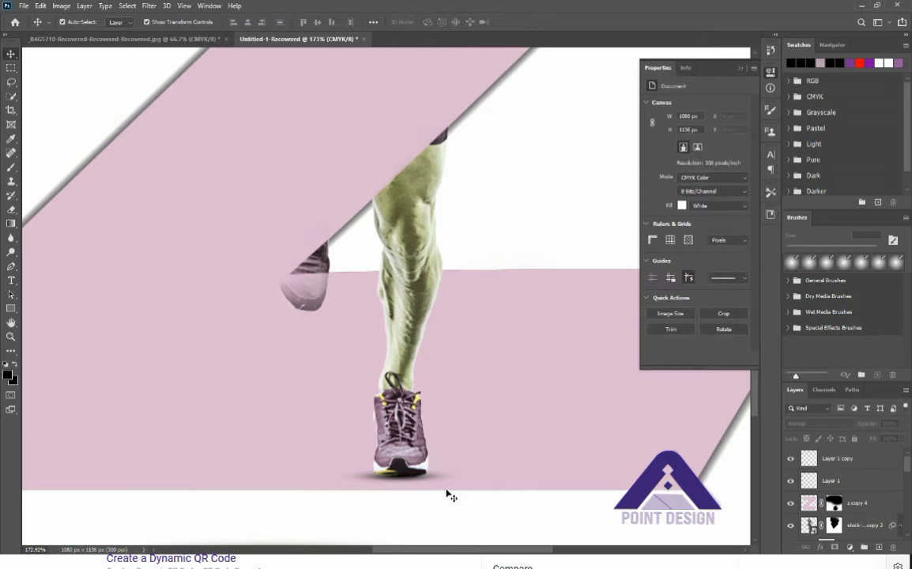
# Add a layer mask to Layer 1 copy and soften the shoe shadow's edges with a small black brush at 43% opacity.
pyautogui.click(834, 547)
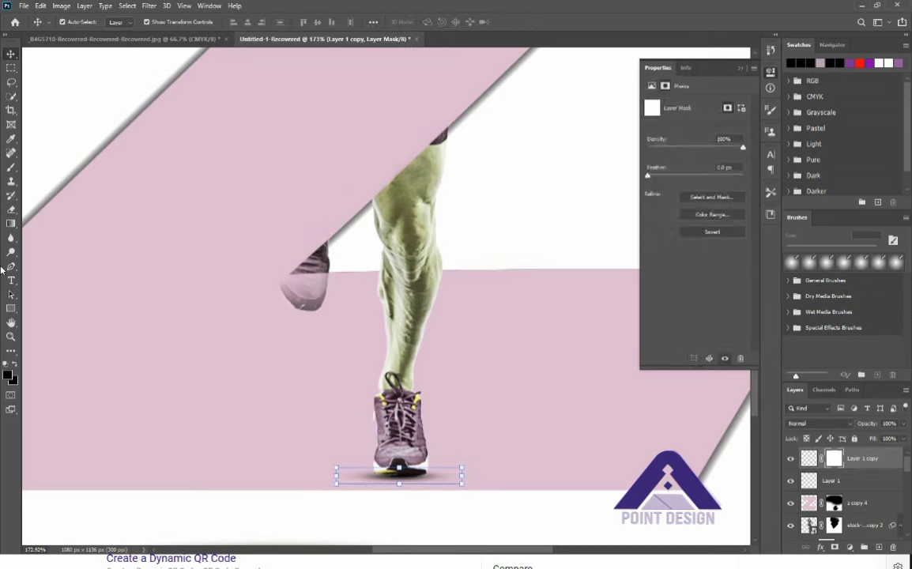
pyautogui.click(11, 167)
pyautogui.click(79, 22)
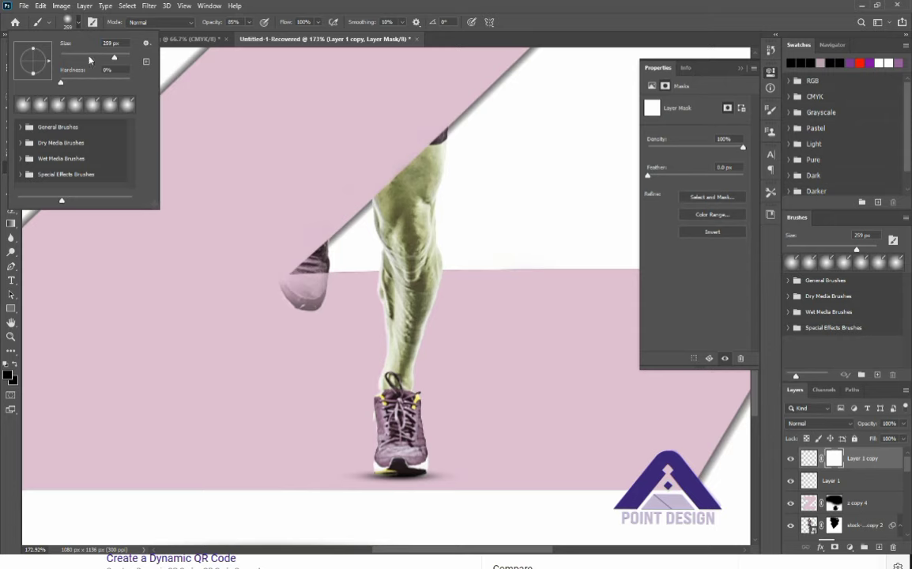
pyautogui.click(89, 60)
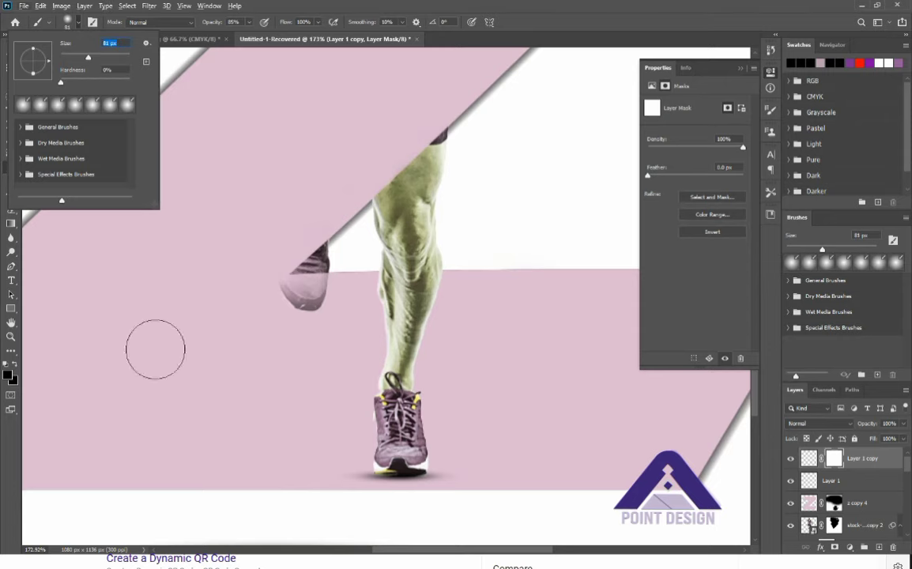
pyautogui.click(4, 36)
pyautogui.scroll(9, 458, 366)
pyautogui.scroll(-3, 475, 368)
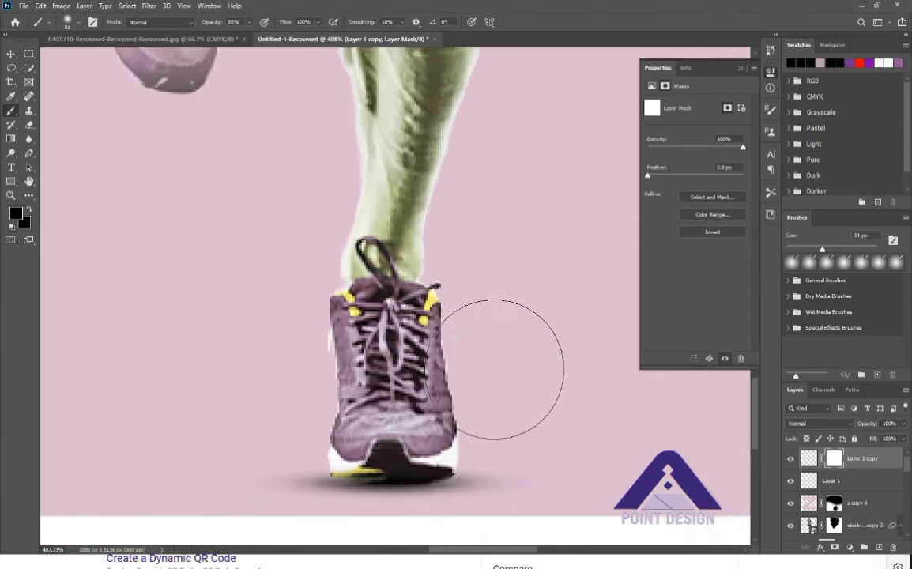
pyautogui.scroll(-1, 495, 369)
pyautogui.click(80, 23)
pyautogui.moveTo(85, 59); pyautogui.dragTo(70, 59)
pyautogui.click(492, 427)
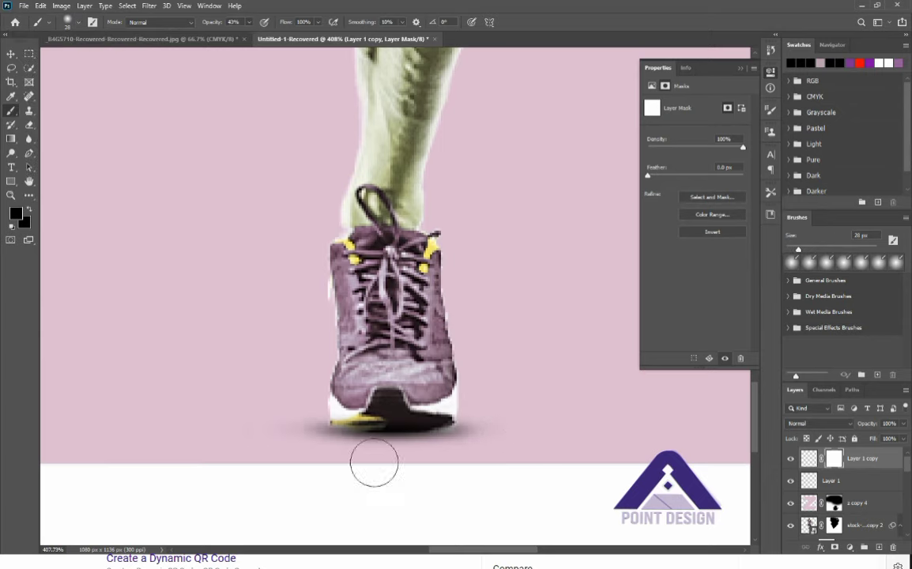
# Move the Layer 1 shadow up and sideways to sit closer beneath the Z's base.
pyautogui.scroll(-1, 294, 438)
pyautogui.scroll(-4, 319, 368)
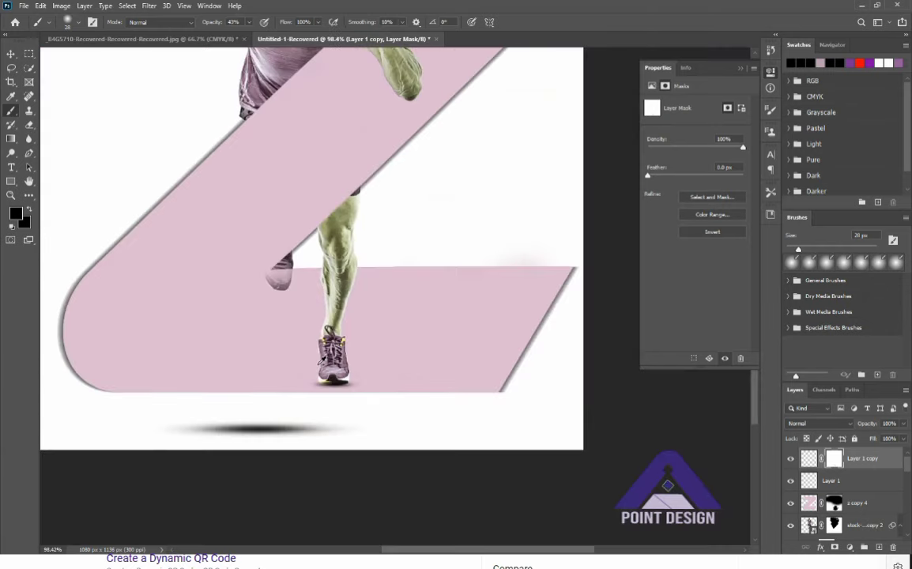
pyautogui.scroll(5, 277, 360)
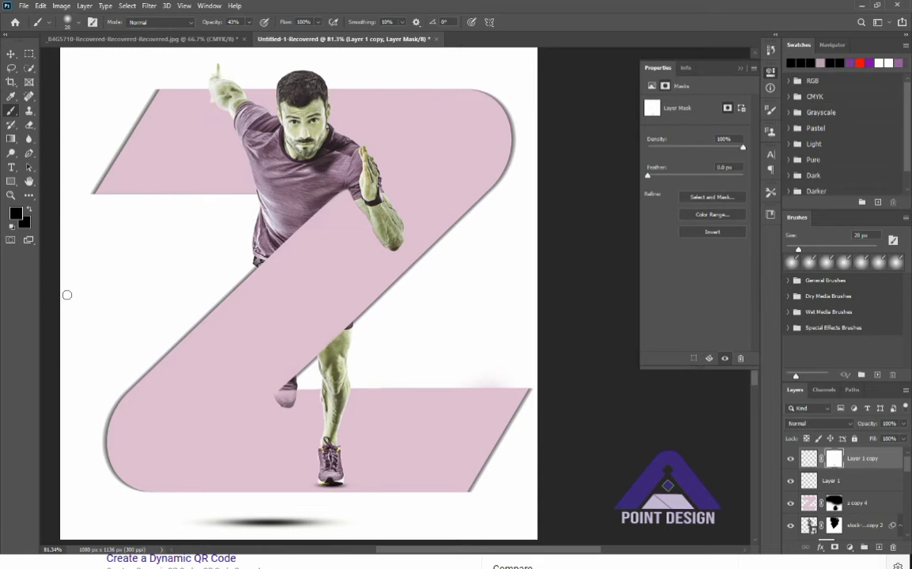
pyautogui.scroll(-1, 320, 272)
pyautogui.press('v')
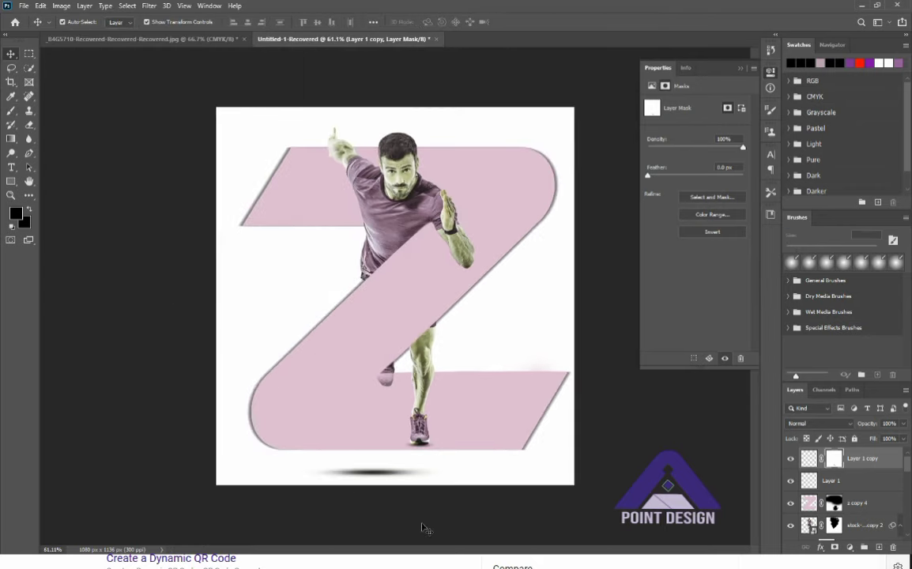
pyautogui.click(387, 479)
pyautogui.moveTo(386, 474); pyautogui.dragTo(404, 462)
pyautogui.scroll(4, 402, 465)
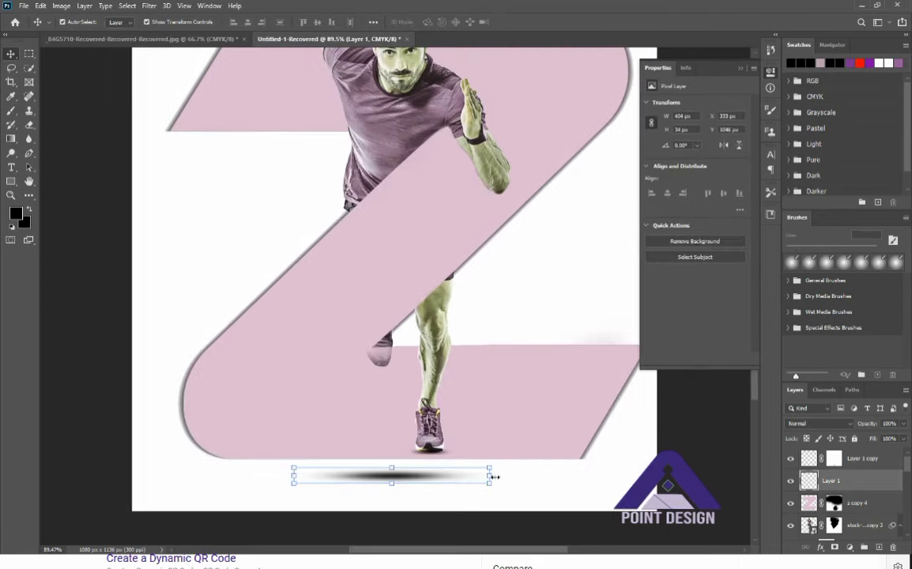
# Stretch the Layer 1 shadow to about 296% width and 47% height along the Z's bottom edge.
pyautogui.moveTo(489, 476); pyautogui.dragTo(611, 476)
pyautogui.moveTo(295, 477); pyautogui.dragTo(180, 464)
pyautogui.moveTo(396, 469)
pyautogui.mouseDown()
pyautogui.moveTo(407, 489)
pyautogui.moveTo(399, 470)
pyautogui.mouseUp()
pyautogui.moveTo(603, 463); pyautogui.dragTo(660, 464)
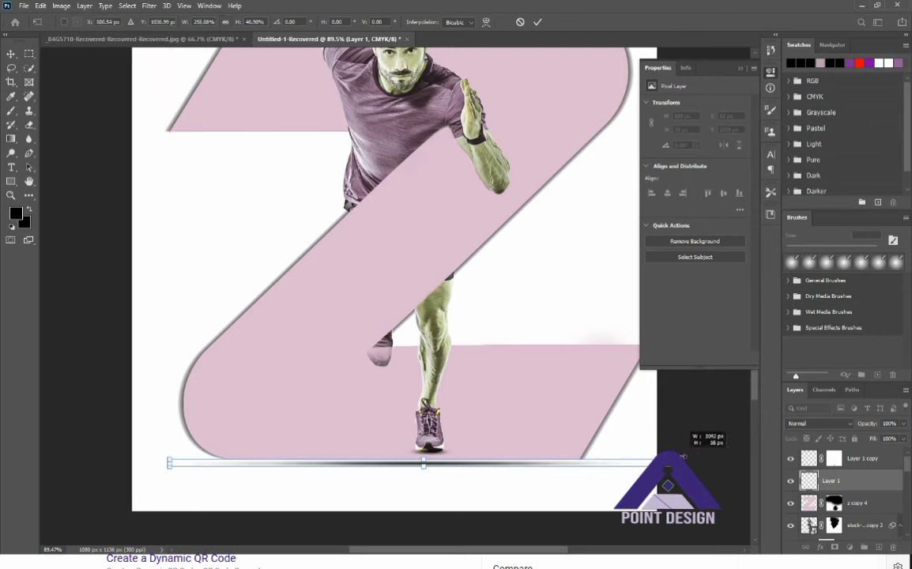
pyautogui.moveTo(169, 463); pyautogui.dragTo(121, 465)
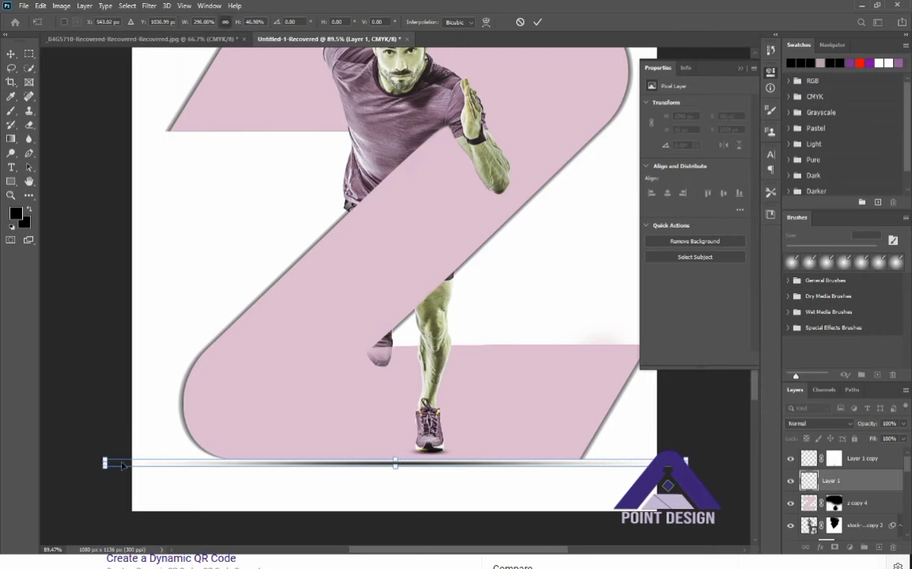
pyautogui.press('Return')
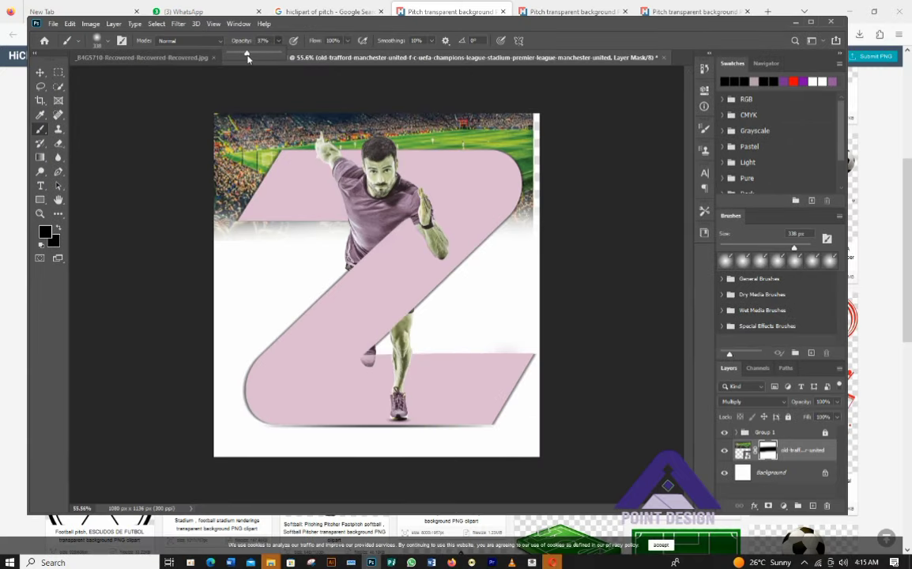
# Fade the stadium photo's lower edge on its mask with a 117 px brush at 37% and 72% opacity.
pyautogui.click(106, 41)
pyautogui.moveTo(254, 238); pyautogui.dragTo(237, 240)
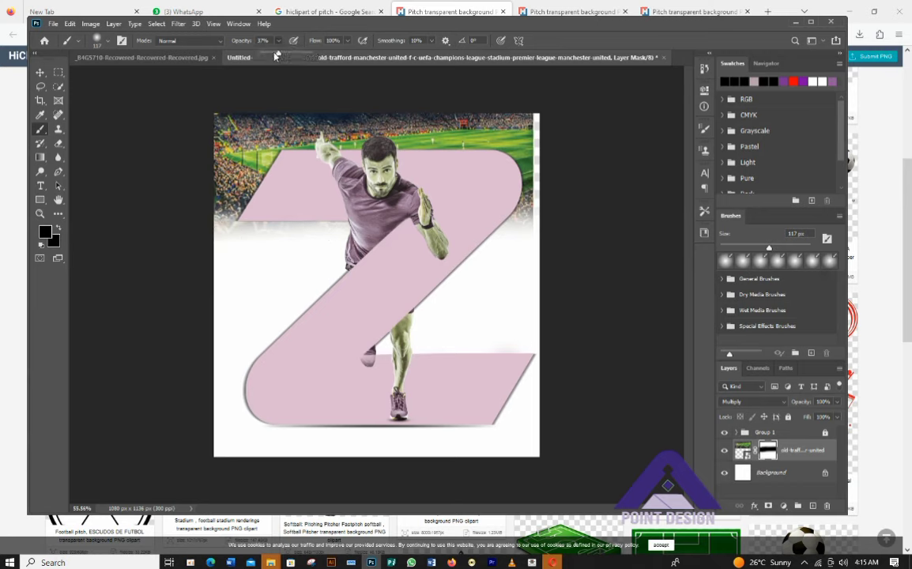
pyautogui.moveTo(285, 56); pyautogui.dragTo(289, 56)
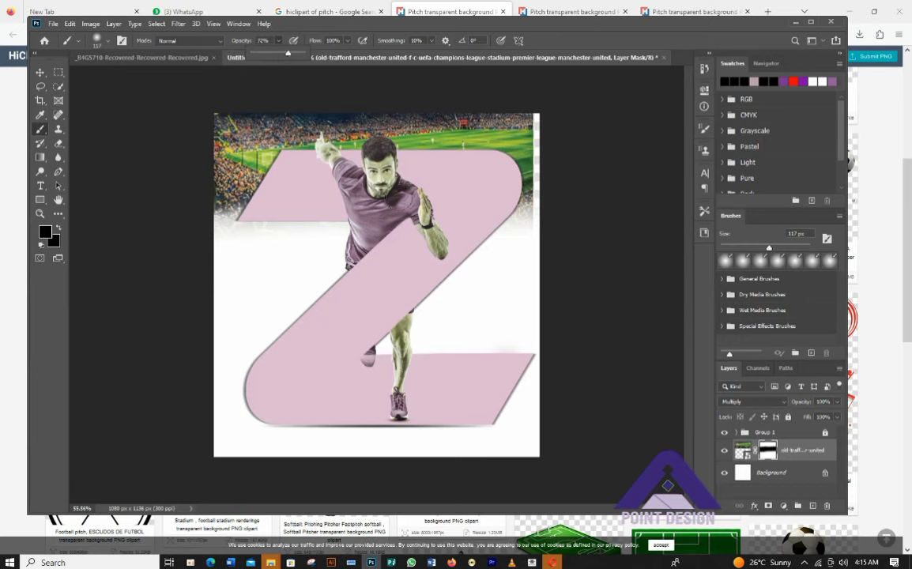
pyautogui.click(545, 243)
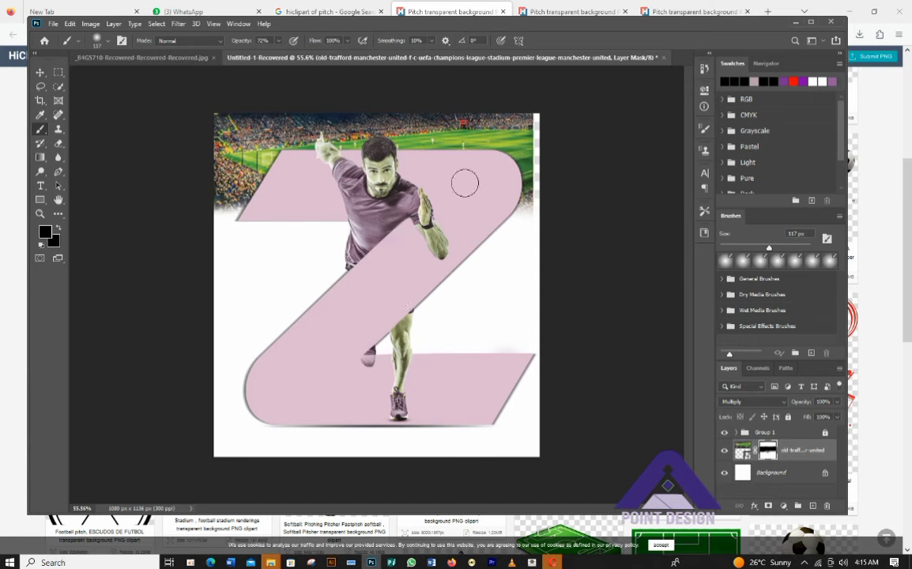
# Fade the stadium photo's outer side edges on its mask with a brush of about 336 px at 72% to 88% opacity.
pyautogui.click(108, 42)
pyautogui.moveTo(127, 75); pyautogui.dragTo(146, 77)
pyautogui.click(554, 113)
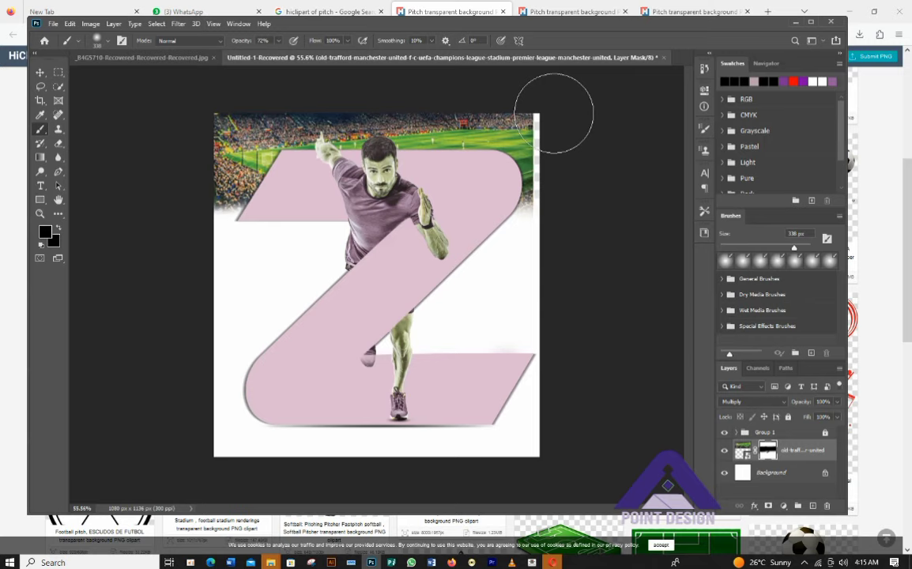
pyautogui.moveTo(553, 113)
pyautogui.mouseDown()
pyautogui.moveTo(580, 191)
pyautogui.moveTo(558, 174)
pyautogui.mouseUp()
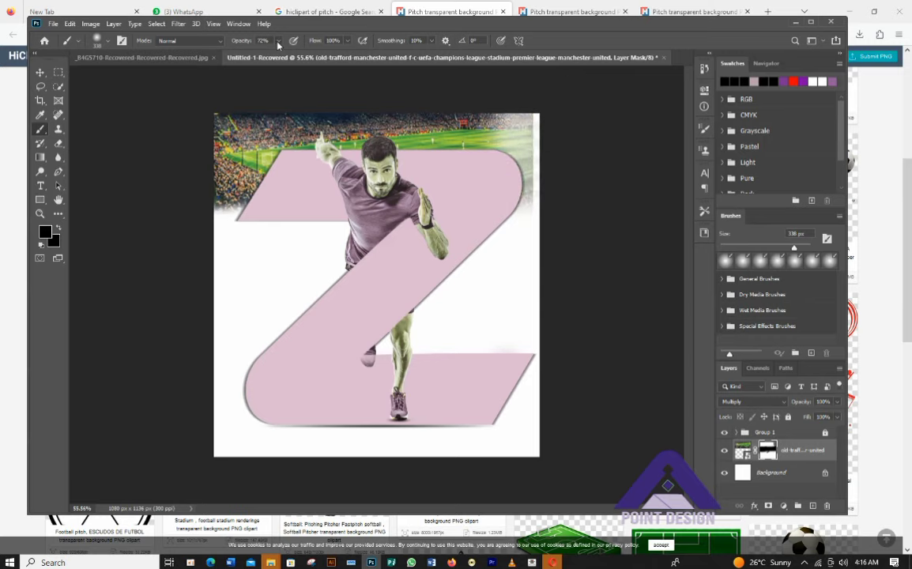
pyautogui.moveTo(528, 123)
pyautogui.mouseDown()
pyautogui.moveTo(560, 168)
pyautogui.moveTo(551, 87)
pyautogui.mouseUp()
pyautogui.moveTo(201, 199); pyautogui.dragTo(189, 141)
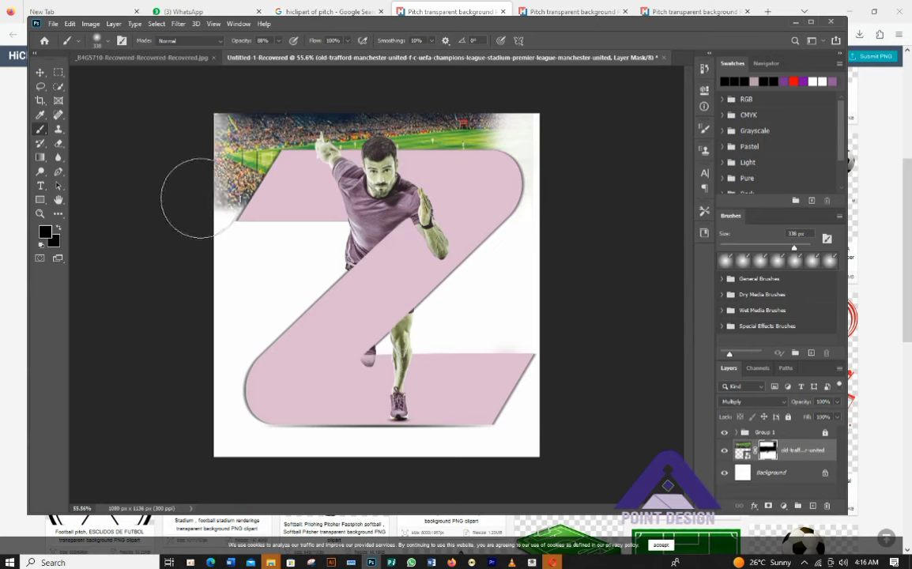
# Fade the stadium photo across the top of the canvas on its mask with a 336 px brush at 88% and 28% opacity.
pyautogui.moveTo(197, 198)
pyautogui.mouseDown()
pyautogui.moveTo(217, 176)
pyautogui.moveTo(309, 162)
pyautogui.moveTo(364, 130)
pyautogui.mouseUp()
pyautogui.moveTo(277, 112)
pyautogui.mouseDown()
pyautogui.moveTo(482, 157)
pyautogui.moveTo(473, 137)
pyautogui.moveTo(405, 155)
pyautogui.moveTo(404, 143)
pyautogui.moveTo(551, 177)
pyautogui.moveTo(359, 140)
pyautogui.moveTo(302, 199)
pyautogui.mouseUp()
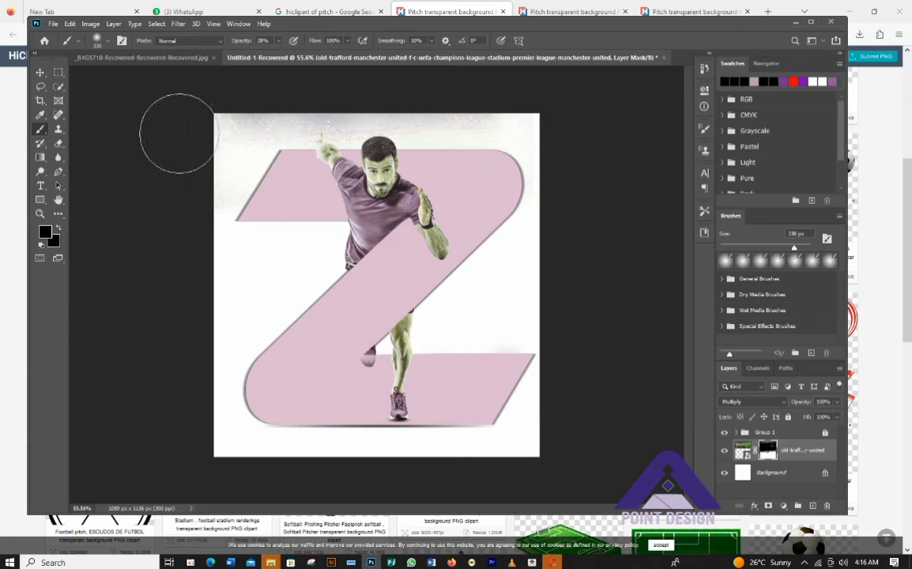
pyautogui.click(39, 72)
pyautogui.click(147, 324)
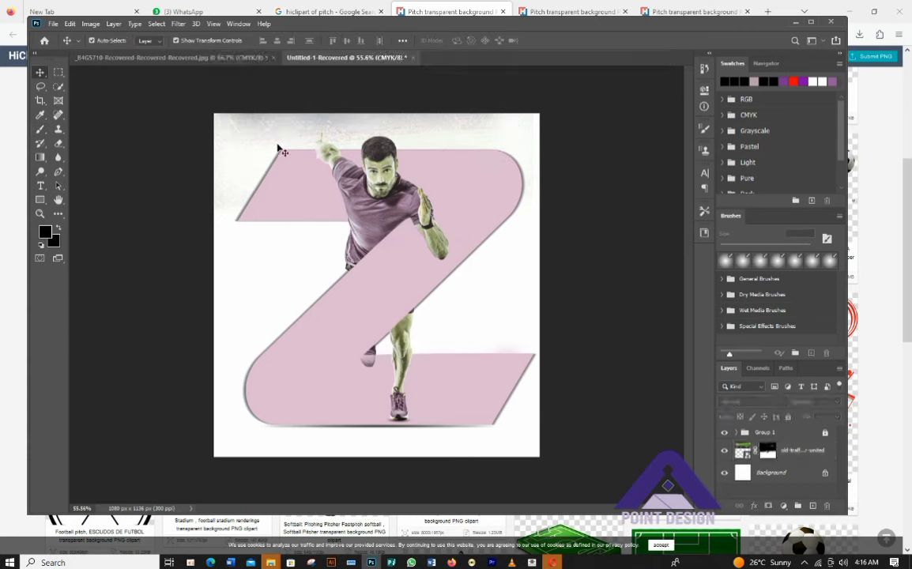
# Soften the stadium photo's outer corner on its layer mask with a 139 px brush, raising the opacity from 15% to above 45%.
pyautogui.click(775, 454)
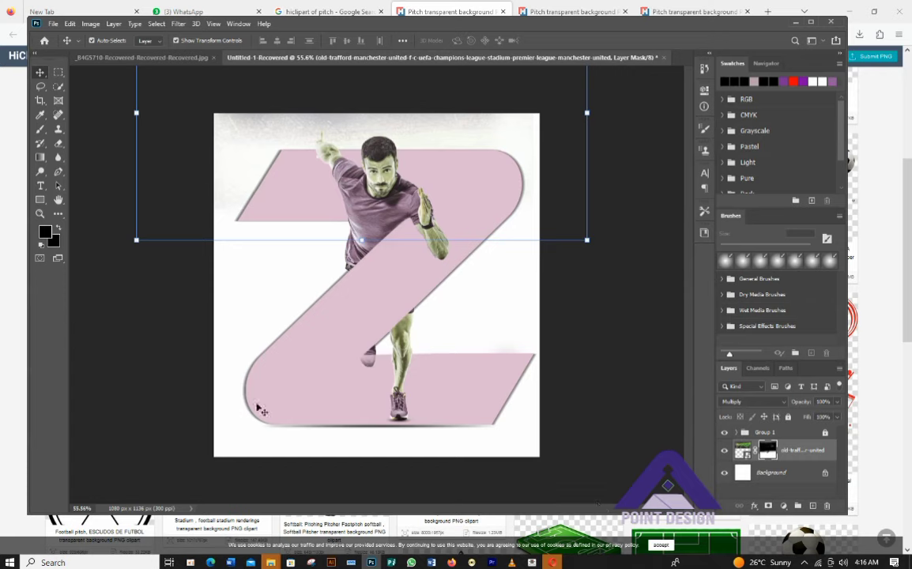
pyautogui.click(41, 131)
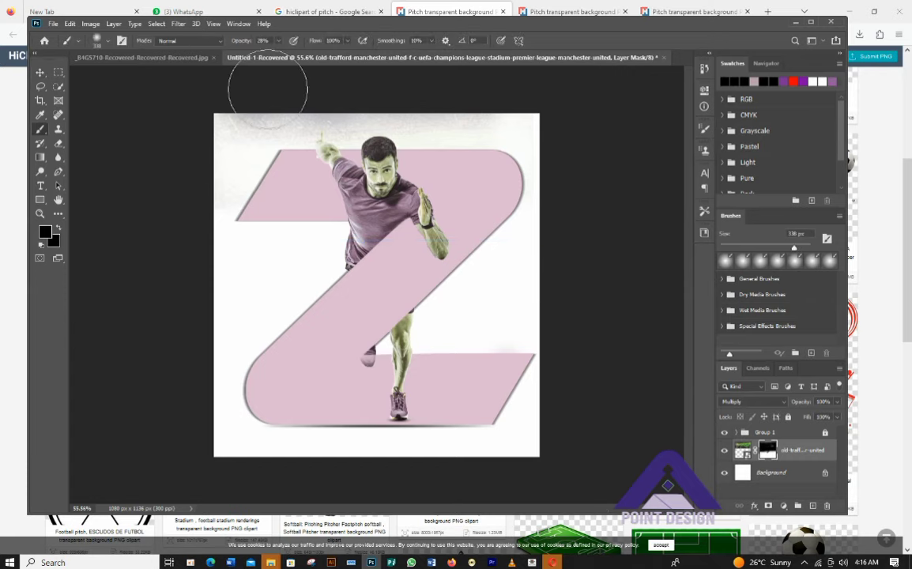
pyautogui.click(100, 40)
pyautogui.click(264, 223)
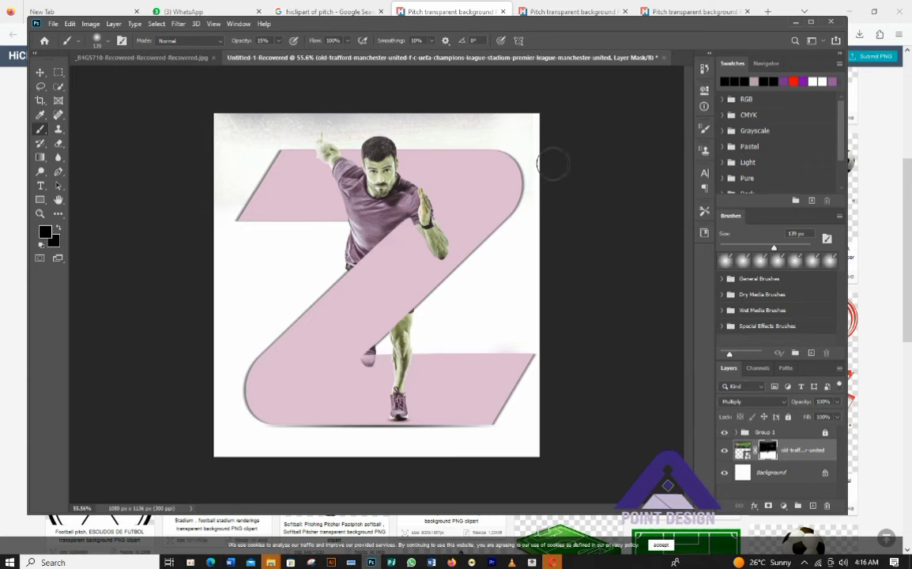
pyautogui.click(539, 113)
pyautogui.click(278, 40)
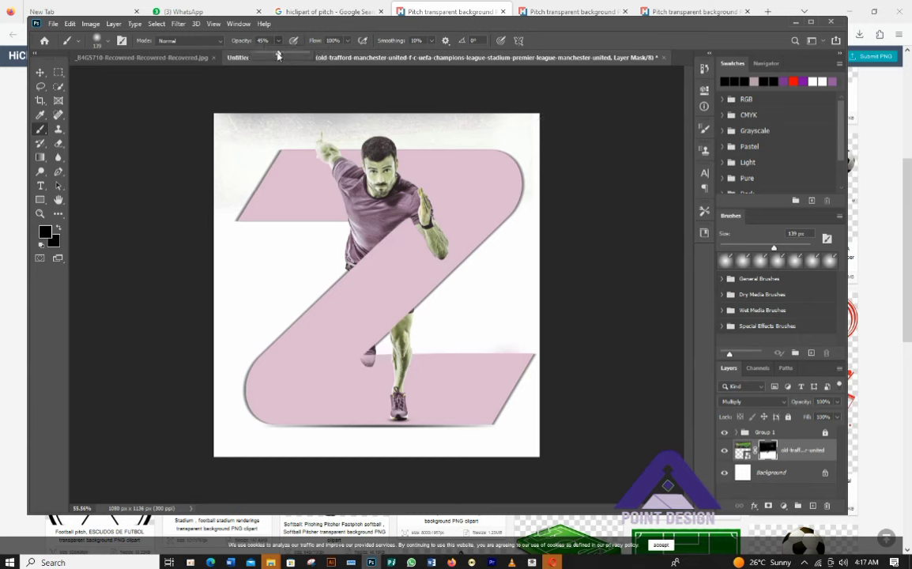
pyautogui.moveTo(279, 52); pyautogui.dragTo(297, 53)
pyautogui.click(542, 113)
pyautogui.click(39, 73)
pyautogui.scroll(2, 458, 244)
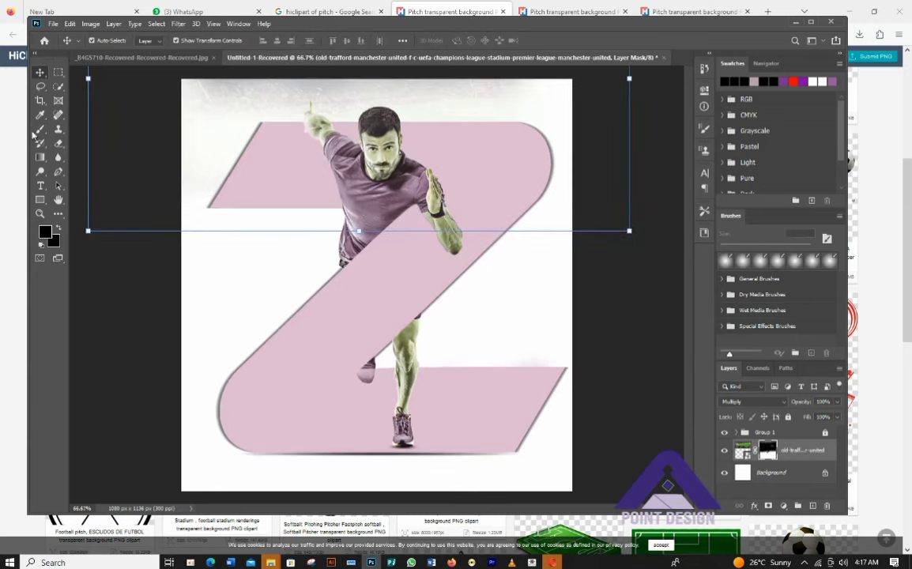
pyautogui.scroll(-1, 462, 343)
pyautogui.click(462, 343)
# Add the text "match" in 12 pt Ethnocentric near the Z's base.
pyautogui.click(287, 379)
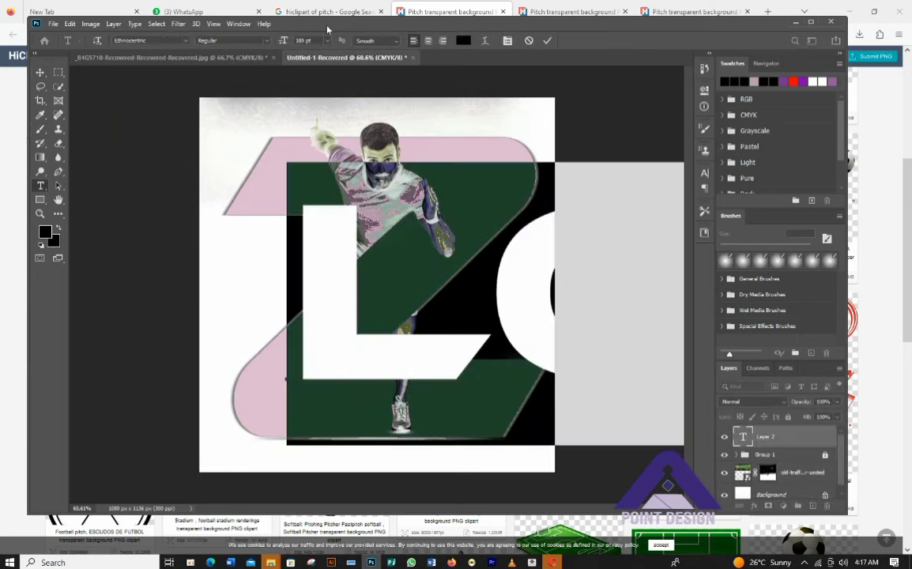
pyautogui.click(706, 173)
pyautogui.click(626, 204)
pyautogui.click(609, 267)
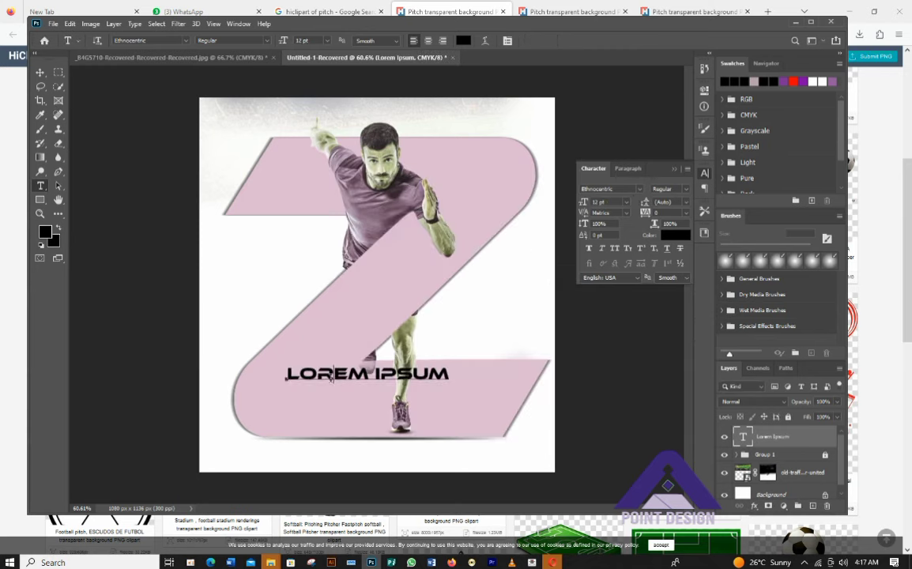
pyautogui.write('MATCH')
pyautogui.moveTo(294, 404); pyautogui.dragTo(282, 457)
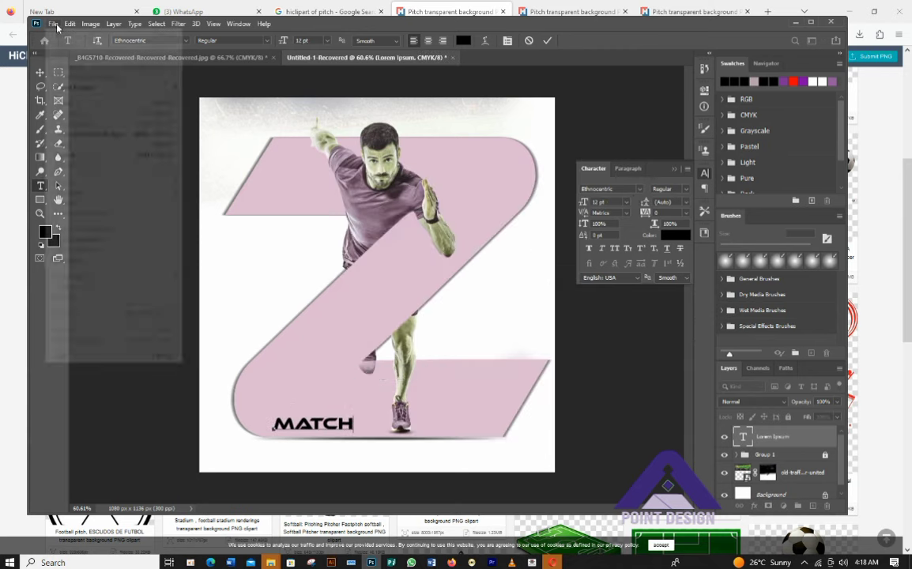
# Extend the text to "ent-match" and add "competetition" on a second line.
pyautogui.click(36, 188)
pyautogui.click(287, 452)
pyautogui.write('eNT')
pyautogui.press('BackSpace')
pyautogui.write('-')
pyautogui.press('End')
pyautogui.press('Return')
pyautogui.write('COMPETE')
# Take "competetition" out of the heading and paste it as a separate text layer.
pyautogui.moveTo(458, 444); pyautogui.dragTo(273, 444)
pyautogui.hotkey('ctrl', 'c')
pyautogui.click(186, 41)
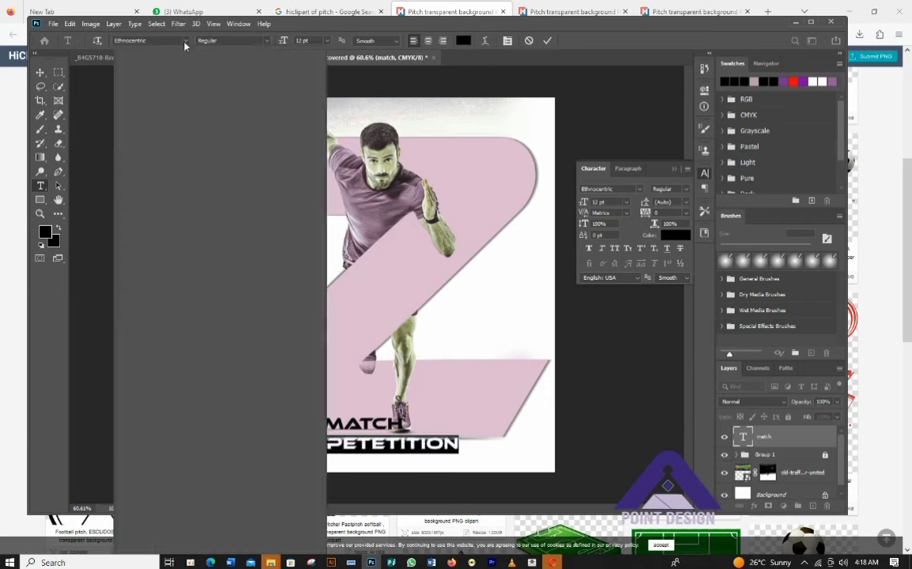
pyautogui.click(547, 42)
pyautogui.click(589, 111)
pyautogui.click(548, 41)
pyautogui.press('BackSpace')
pyautogui.moveTo(459, 444); pyautogui.dragTo(311, 409)
pyautogui.click(40, 72)
pyautogui.click(40, 186)
pyautogui.hotkey('ctrl', 'v')
pyautogui.moveTo(404, 425); pyautogui.dragTo(348, 420)
# Stack "ent-match" and "competetition" beneath the Z, scaling "competetition" to 7.56 pt.
pyautogui.click(40, 73)
pyautogui.moveTo(431, 427); pyautogui.dragTo(411, 466)
pyautogui.click(567, 41)
pyautogui.click(175, 238)
pyautogui.click(379, 459)
pyautogui.click(364, 408)
pyautogui.hotkey('ctrl', 't')
pyautogui.moveTo(364, 407); pyautogui.dragTo(401, 449)
pyautogui.click(567, 42)
pyautogui.click(387, 462)
# Give the "competetition" text a Color Overlay in a light periwinkle blue.
pyautogui.click(754, 506)
pyautogui.click(780, 426)
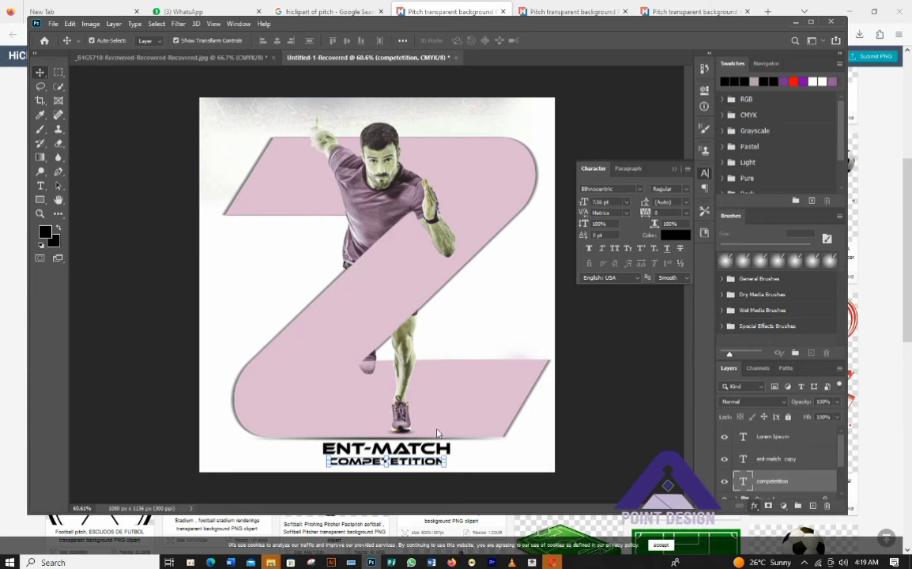
pyautogui.click(746, 137)
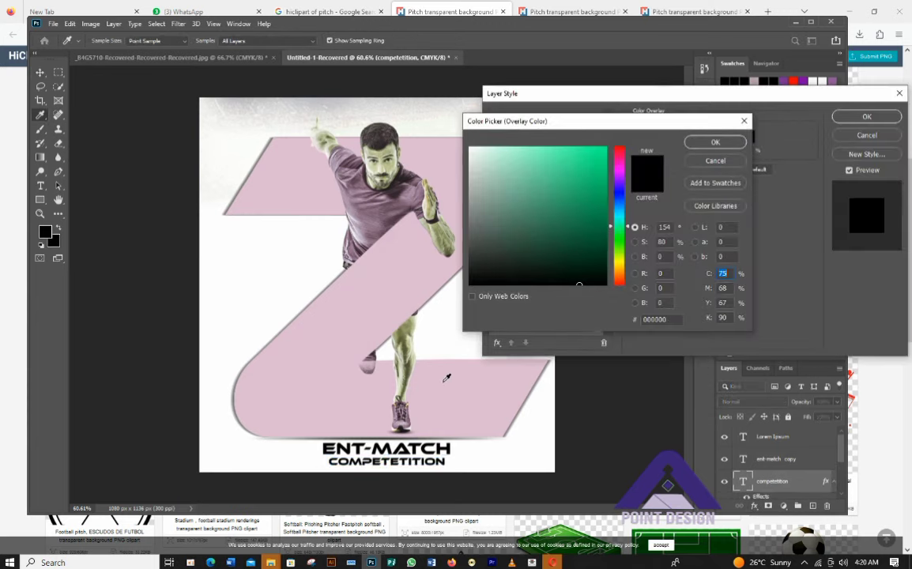
pyautogui.click(445, 374)
pyautogui.click(620, 197)
pyautogui.click(620, 264)
pyautogui.click(607, 203)
pyautogui.click(607, 153)
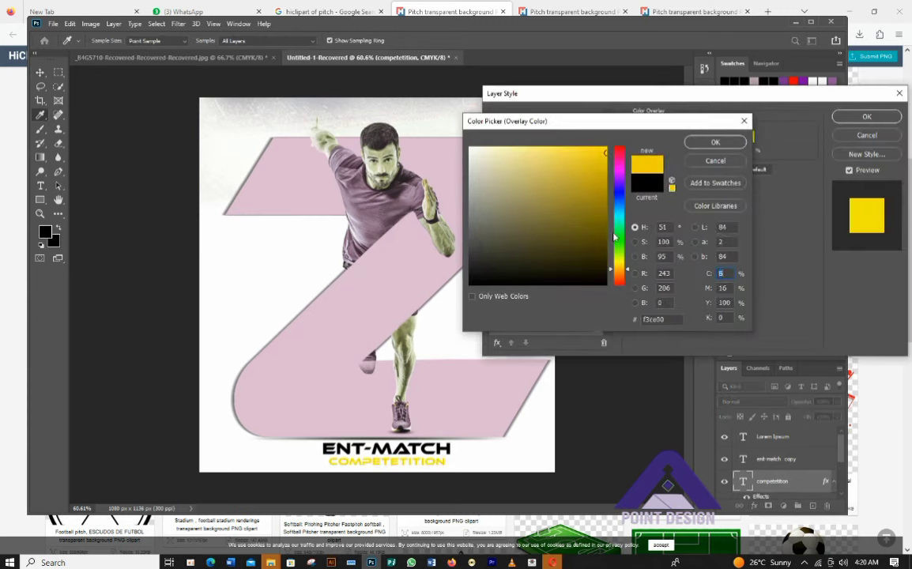
pyautogui.click(619, 195)
pyautogui.click(512, 156)
pyautogui.click(715, 142)
pyautogui.click(867, 117)
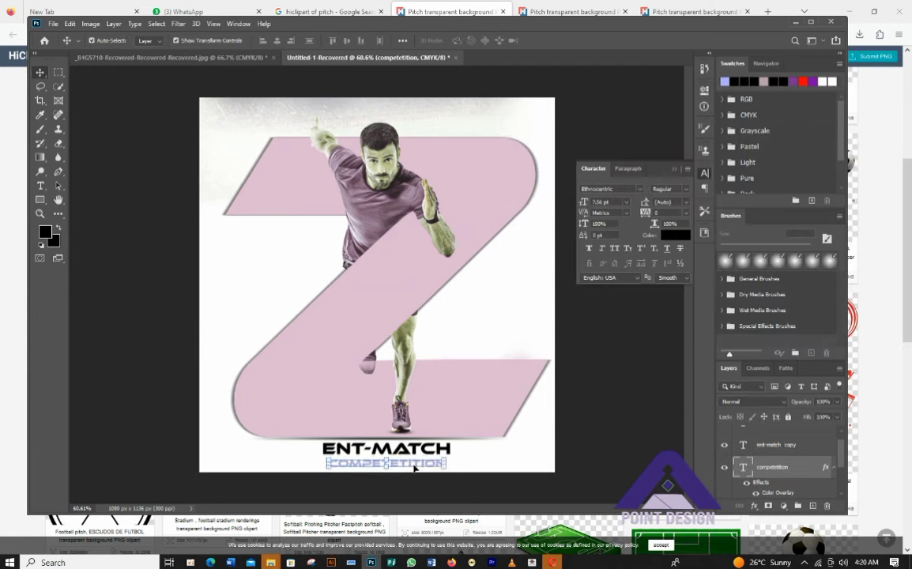
# Change the "ent-match" text's font to Audiowide.
pyautogui.doubleClick(405, 449)
pyautogui.click(185, 40)
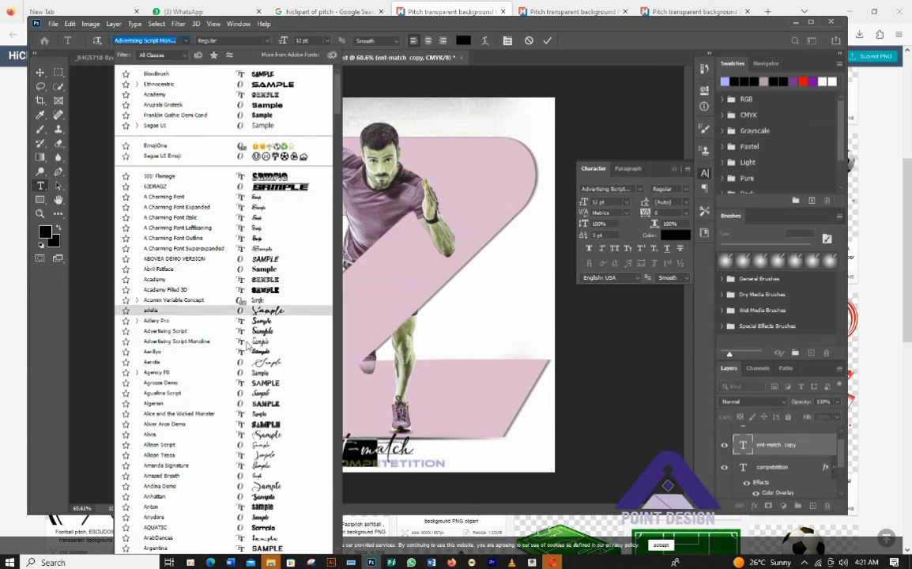
pyautogui.scroll(-2, 248, 345)
pyautogui.scroll(-2, 269, 506)
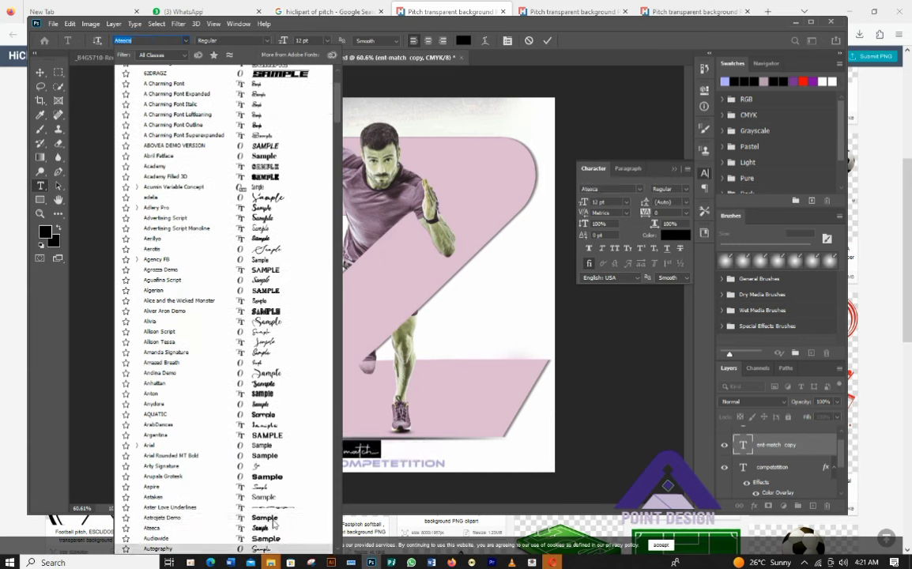
pyautogui.click(273, 539)
pyautogui.click(40, 71)
pyautogui.click(146, 134)
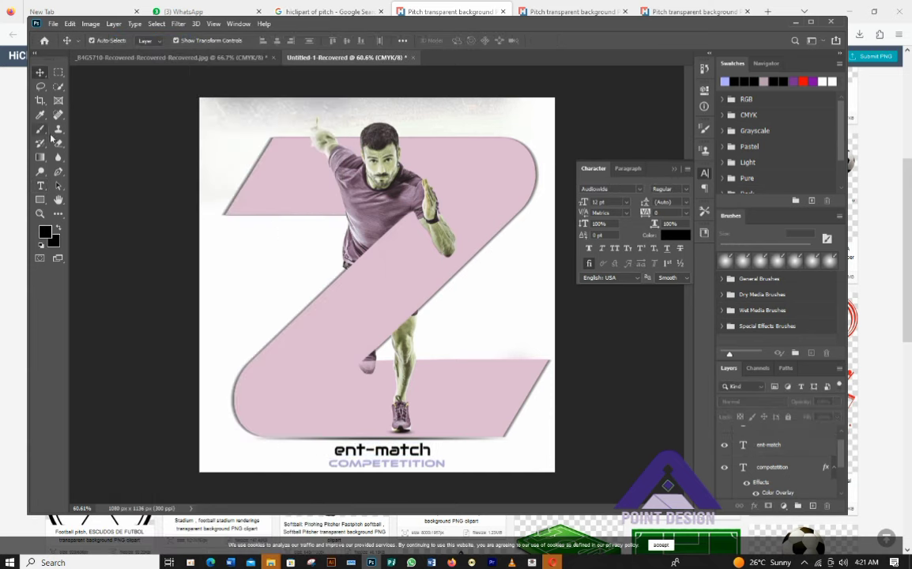
# Replace the "ent-match" wording with "Marathon".
pyautogui.doubleClick(382, 451)
pyautogui.write('marathon')
pyautogui.press('BackSpace')
pyautogui.write('M')
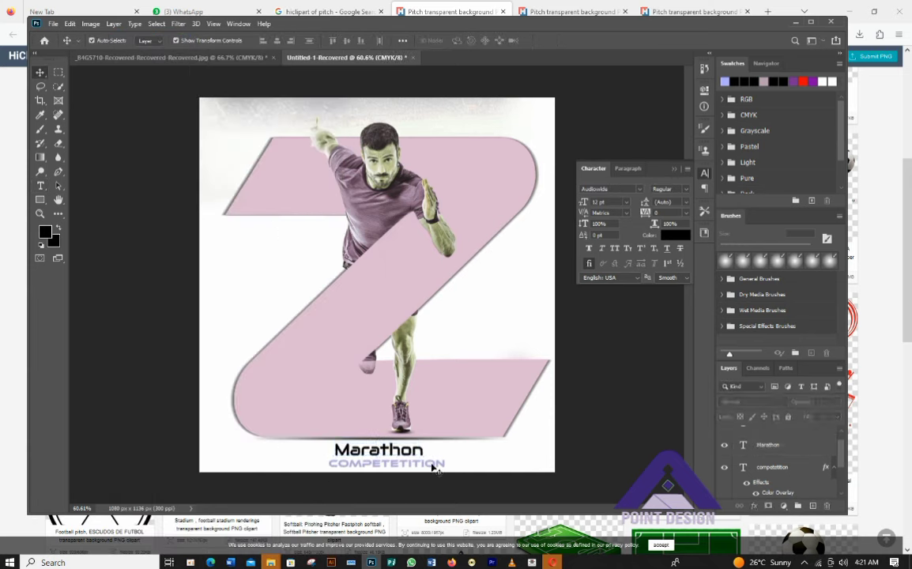
# Set the tracking of "competetition" to 200 and recentre the line beneath "Marathon".
pyautogui.doubleClick(434, 464)
pyautogui.click(39, 72)
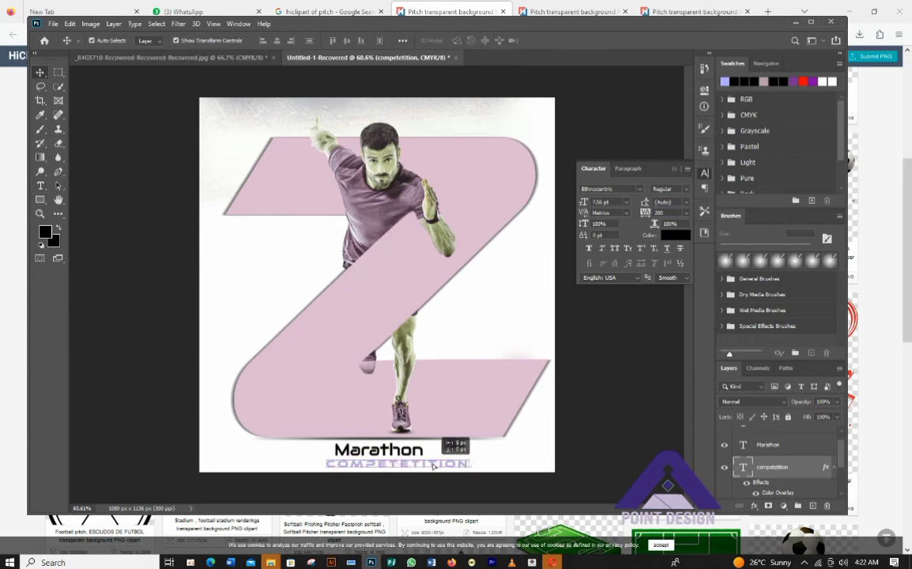
pyautogui.moveTo(435, 465); pyautogui.dragTo(416, 465)
pyautogui.click(473, 465)
# Apply a black Color Overlay to the "Marathon" text.
pyautogui.click(402, 451)
pyautogui.click(754, 506)
pyautogui.click(801, 463)
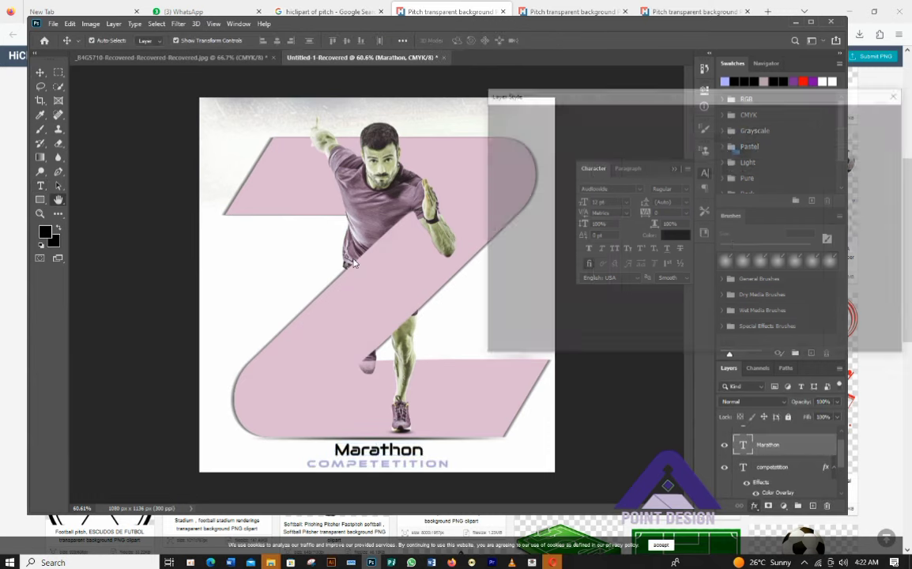
pyautogui.click(746, 137)
pyautogui.click(621, 268)
pyautogui.click(607, 285)
pyautogui.click(712, 143)
pyautogui.click(864, 123)
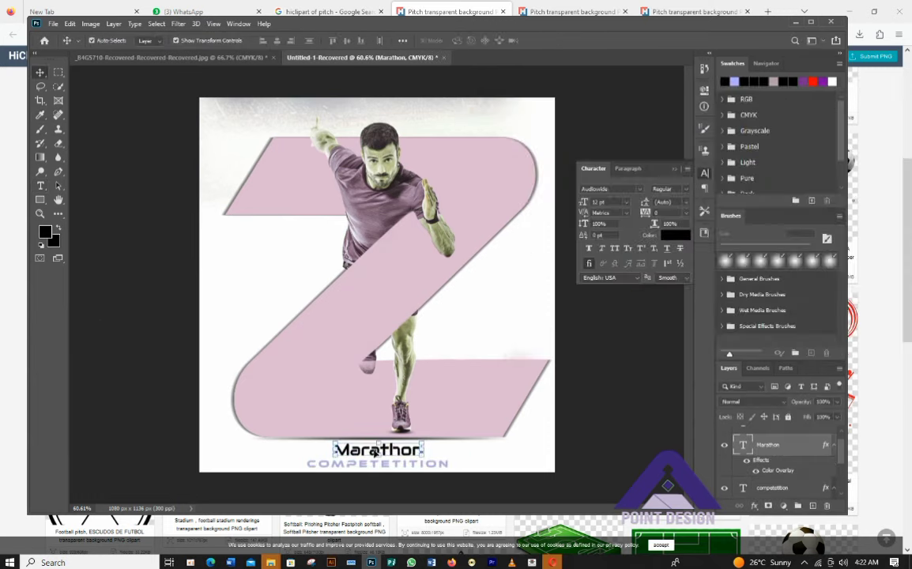
# Shift both text lines slightly sideways under the Z and draw a thin horizontal rectangle across "Marathon".
pyautogui.moveTo(377, 451); pyautogui.dragTo(367, 452)
pyautogui.moveTo(378, 465); pyautogui.dragTo(376, 465)
pyautogui.click(39, 200)
pyautogui.click(87, 247)
pyautogui.moveTo(261, 453); pyautogui.dragTo(468, 453)
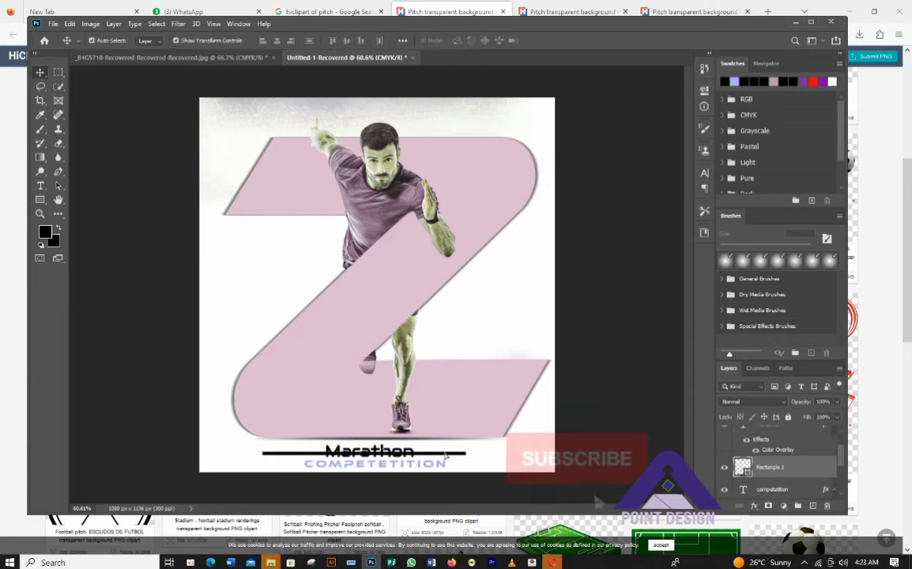
# Give the thin rectangle a Color Overlay of dfbcd3 sampled from the Z.
pyautogui.click(754, 505)
pyautogui.click(783, 459)
pyautogui.click(747, 137)
pyautogui.click(431, 277)
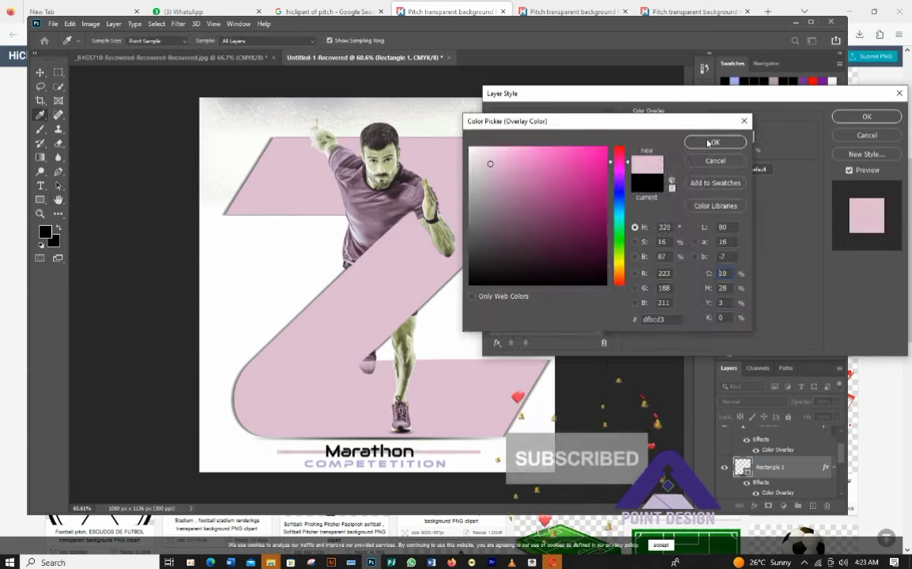
pyautogui.click(712, 143)
pyautogui.click(866, 117)
# Mask out the middle of the thin rectangle where it passes behind "Marathon", leaving a bar on each side.
pyautogui.scroll(5, 403, 412)
pyautogui.scroll(-2, 356, 419)
pyautogui.click(57, 73)
pyautogui.moveTo(285, 412); pyautogui.dragTo(442, 432)
pyautogui.click(768, 506)
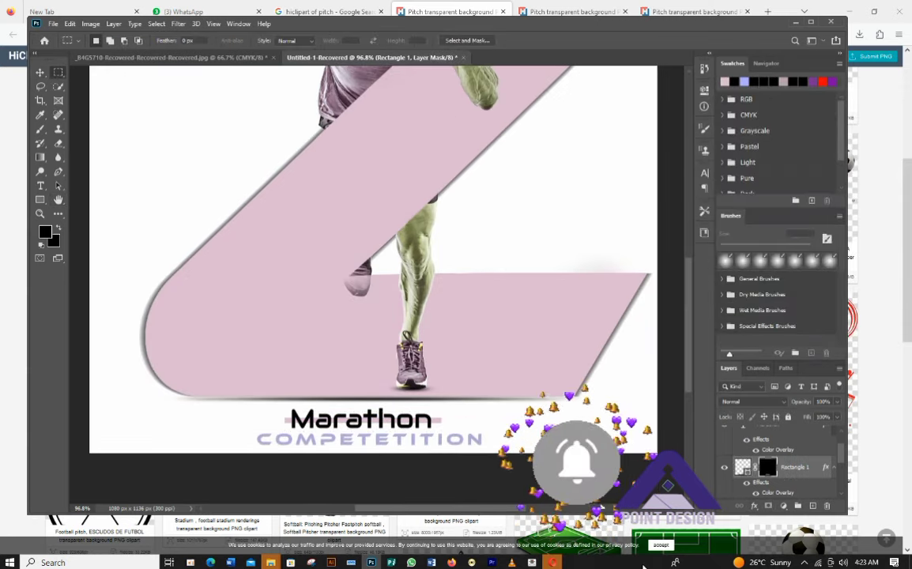
pyautogui.hotkey('ctrl', 'i')
# Nudge the split bars left to balance them around "Marathon".
pyautogui.click(40, 73)
pyautogui.scroll(-1, 473, 485)
pyautogui.press('Left')
pyautogui.press('Left')
pyautogui.press('Left')
pyautogui.press('Left')
pyautogui.press('Left')
pyautogui.click(473, 485)
pyautogui.scroll(2, 351, 438)
# Change the "Marathon" text's Color Overlay to the light pink fdbbe7.
pyautogui.click(348, 434)
pyautogui.click(755, 506)
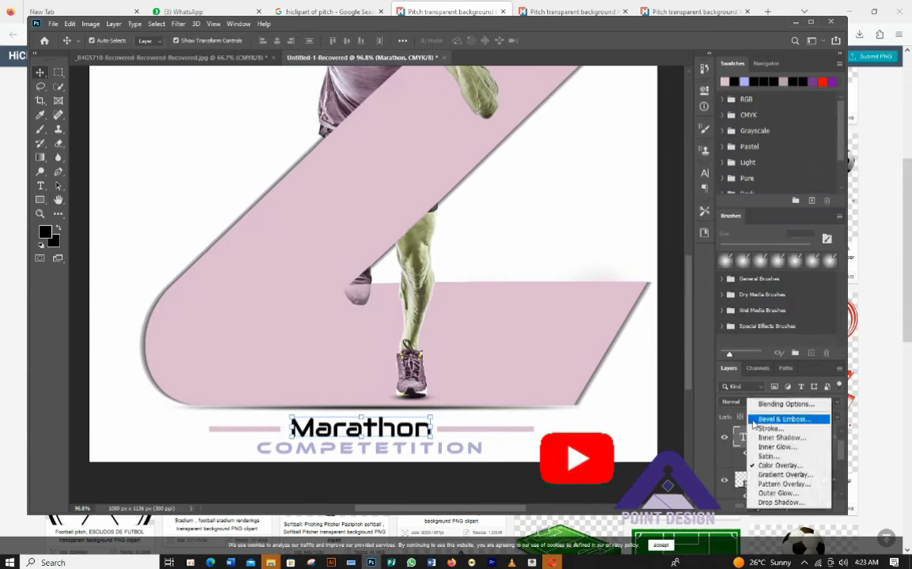
pyautogui.click(783, 466)
pyautogui.click(745, 137)
pyautogui.click(453, 390)
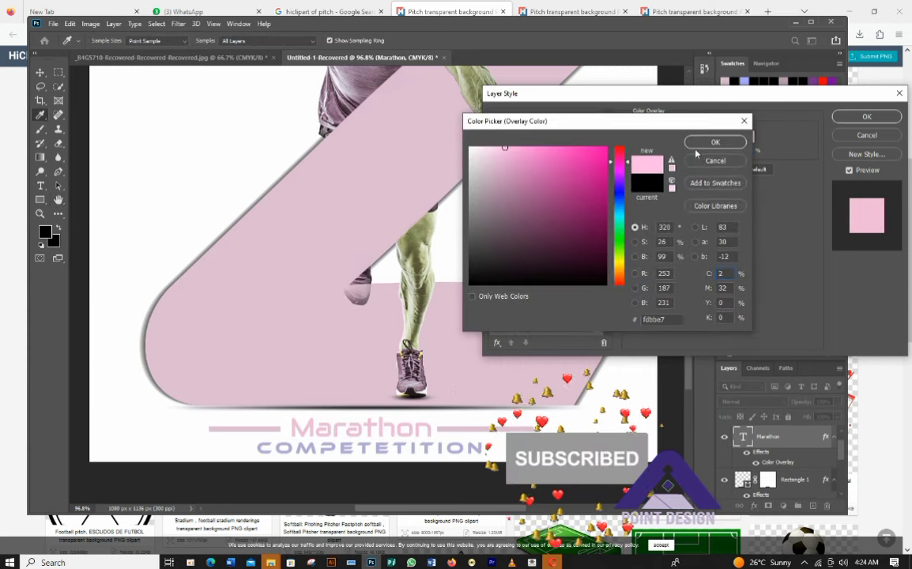
pyautogui.click(716, 143)
pyautogui.click(867, 116)
# Convert the split bar layer Rectangle 1 to a smart object and duplicate it.
pyautogui.click(783, 466)
pyautogui.rightClick(791, 466)
pyautogui.click(814, 159)
pyautogui.hotkey('ctrl', 'j')
pyautogui.doubleClick(744, 489)
pyautogui.click(465, 217)
pyautogui.hotkey('ctrl', 'w')
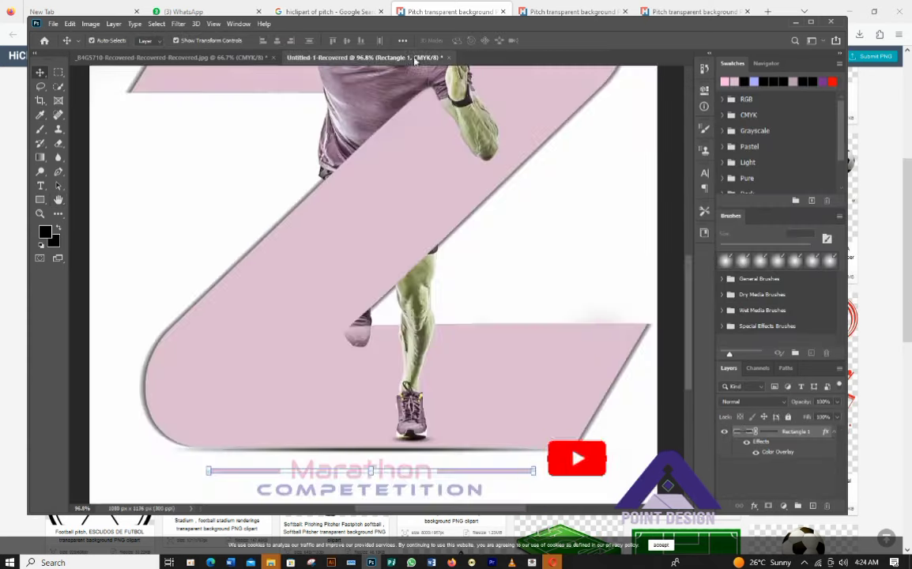
# Apply a black Color Overlay to the lower bar layer, Rectangle 1.
pyautogui.click(755, 506)
pyautogui.click(782, 466)
pyautogui.click(746, 137)
pyautogui.click(422, 257)
pyautogui.click(650, 121)
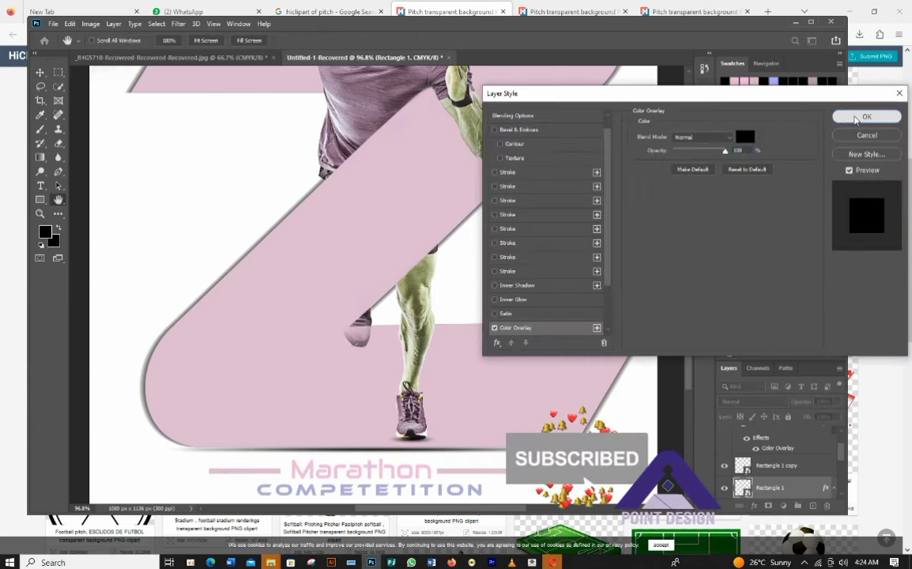
pyautogui.click(867, 116)
# Blur the black Rectangle 1 bars to form a soft shadow behind the pink ones.
pyautogui.click(179, 23)
pyautogui.moveTo(201, 157)
pyautogui.click(336, 189)
pyautogui.moveTo(419, 204); pyautogui.dragTo(393, 203)
pyautogui.moveTo(754, 161)
pyautogui.mouseDown()
pyautogui.moveTo(767, 164)
pyautogui.moveTo(750, 164)
pyautogui.mouseUp()
pyautogui.moveTo(770, 212); pyautogui.dragTo(759, 211)
pyautogui.press('Return')
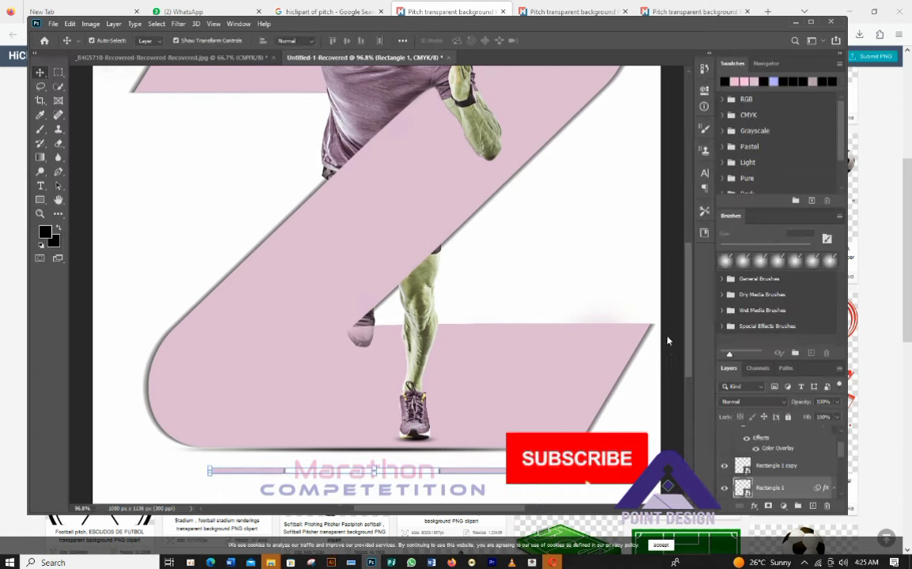
# Duplicate the faded stadium background from the poster's top onto its lower half, scale the copy to about 102%, and flip it horizontally.
pyautogui.scroll(-3, 601, 302)
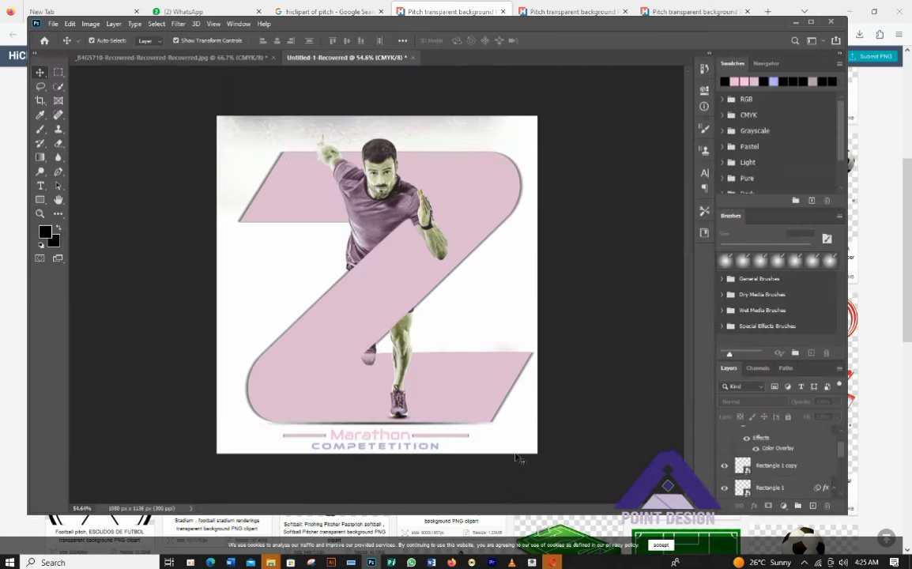
pyautogui.click(372, 127)
pyautogui.moveTo(372, 126); pyautogui.dragTo(395, 404)
pyautogui.moveTo(608, 268); pyautogui.dragTo(616, 265)
pyautogui.rightClick(447, 280)
pyautogui.click(486, 455)
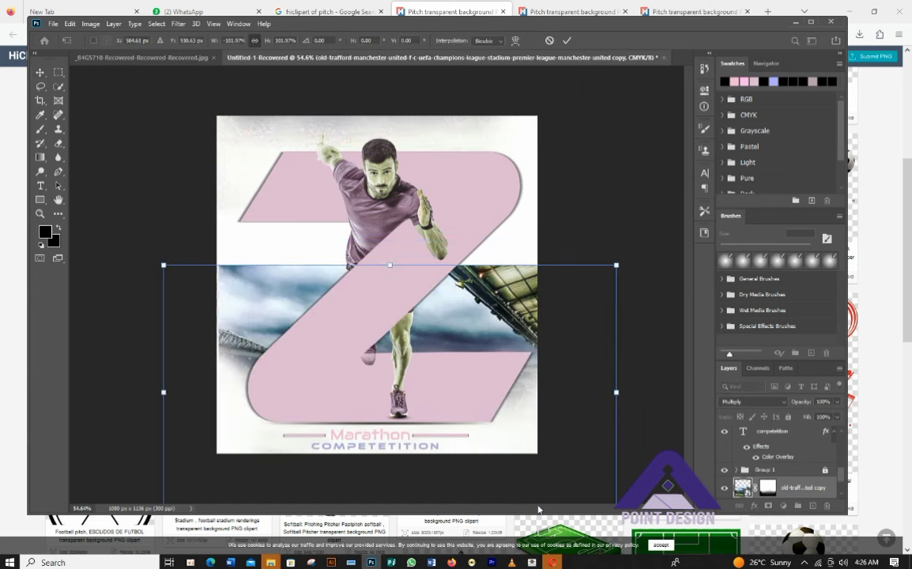
# Flip the stadium copy vertically, move it down to the poster's bottom edge, and apply the transformation.
pyautogui.rightClick(489, 321)
pyautogui.click(526, 518)
pyautogui.hotkey('shift', 'Down')
pyautogui.hotkey('shift', 'Down')
pyautogui.hotkey('shift', 'Down')
pyautogui.hotkey('shift', 'Down')
pyautogui.hotkey('shift', 'Down')
pyautogui.hotkey('shift', 'Down')
pyautogui.hotkey('shift', 'Down')
pyautogui.hotkey('shift', 'Down')
pyautogui.hotkey('shift', 'Down')
pyautogui.hotkey('shift', 'Down')
pyautogui.hotkey('shift', 'Down')
pyautogui.moveTo(535, 404); pyautogui.dragTo(515, 478)
pyautogui.click(567, 40)
pyautogui.click(607, 122)
# Duplicate the "Marathon" text layer and add a Drop Shadow to the lower of the two layers.
pyautogui.scroll(2, 511, 168)
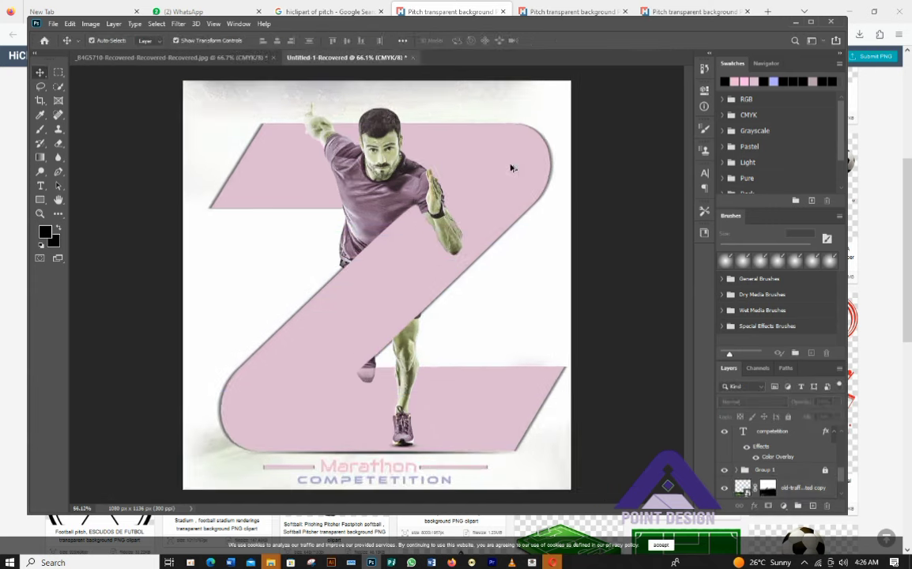
pyautogui.scroll(-1, 511, 169)
pyautogui.click(370, 450)
pyautogui.hotkey('ctrl', 'j')
pyautogui.click(779, 483)
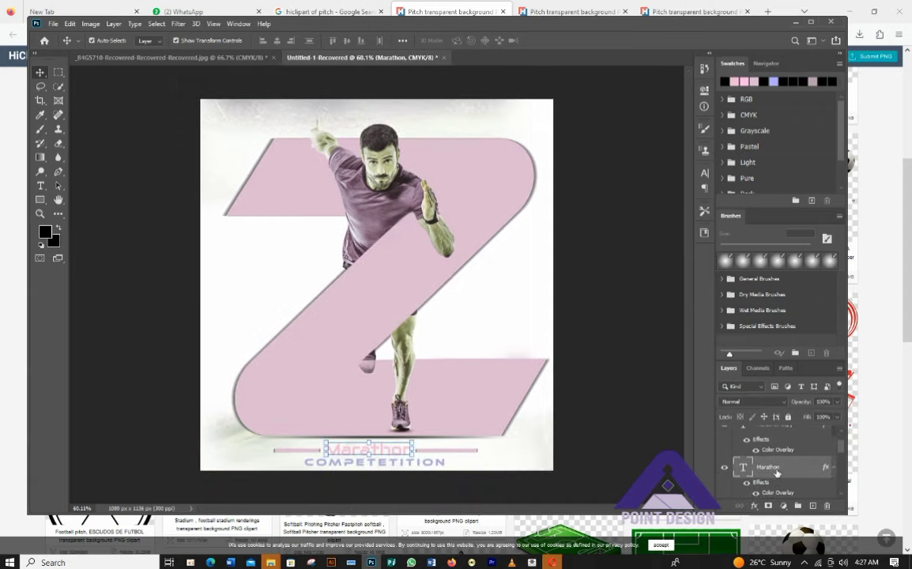
pyautogui.click(755, 506)
pyautogui.click(789, 474)
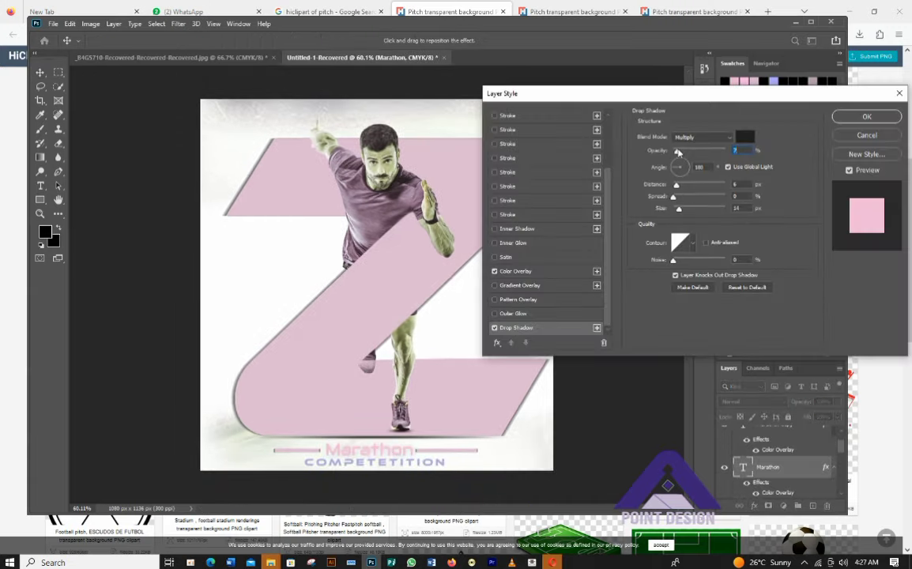